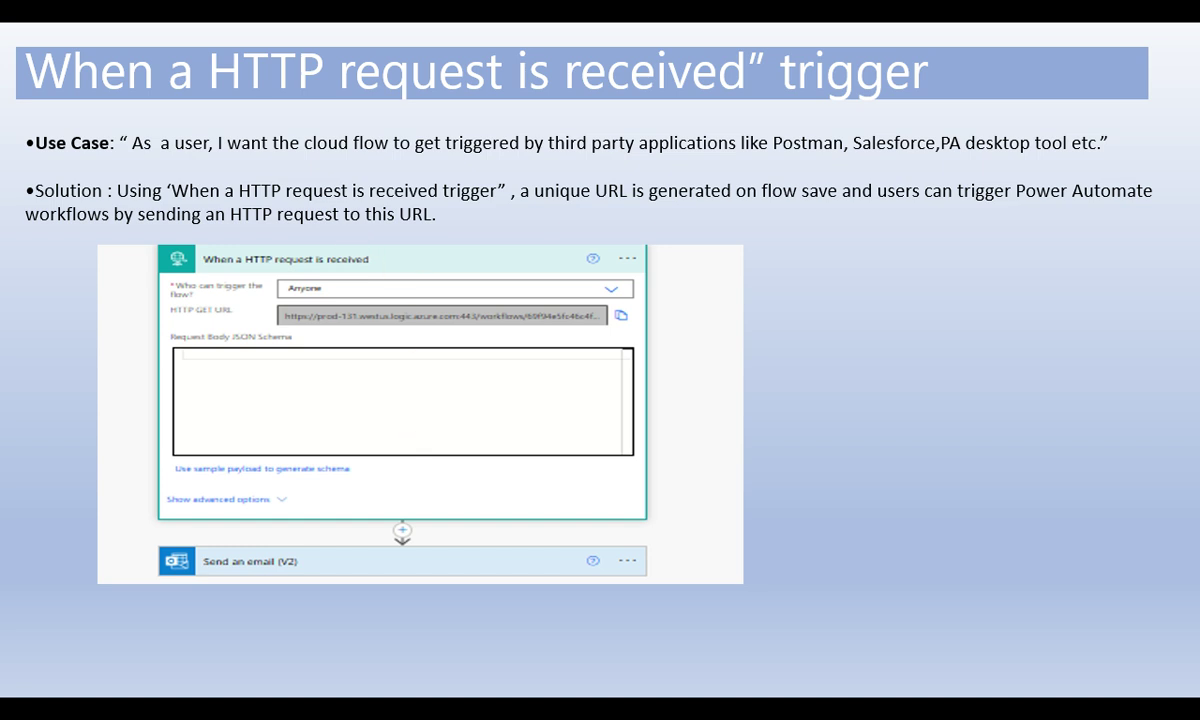
# End the PowerPoint slideshow after the 'When a HTTP request is received' slide, back to normal view.
pyautogui.press('Right')
pyautogui.press('Escape')
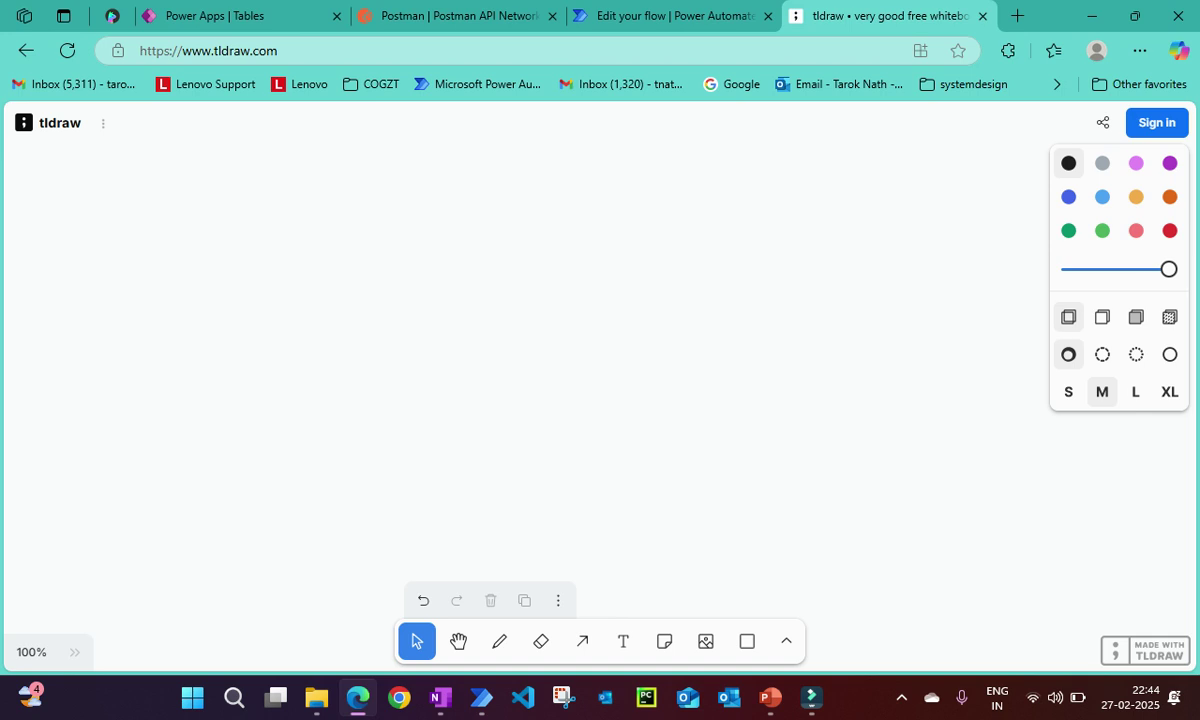
# With the freehand draw tool, sketch a left circle labelled C and a right circle labelled S.
pyautogui.moveTo(171, 255); pyautogui.dragTo(285, 326)
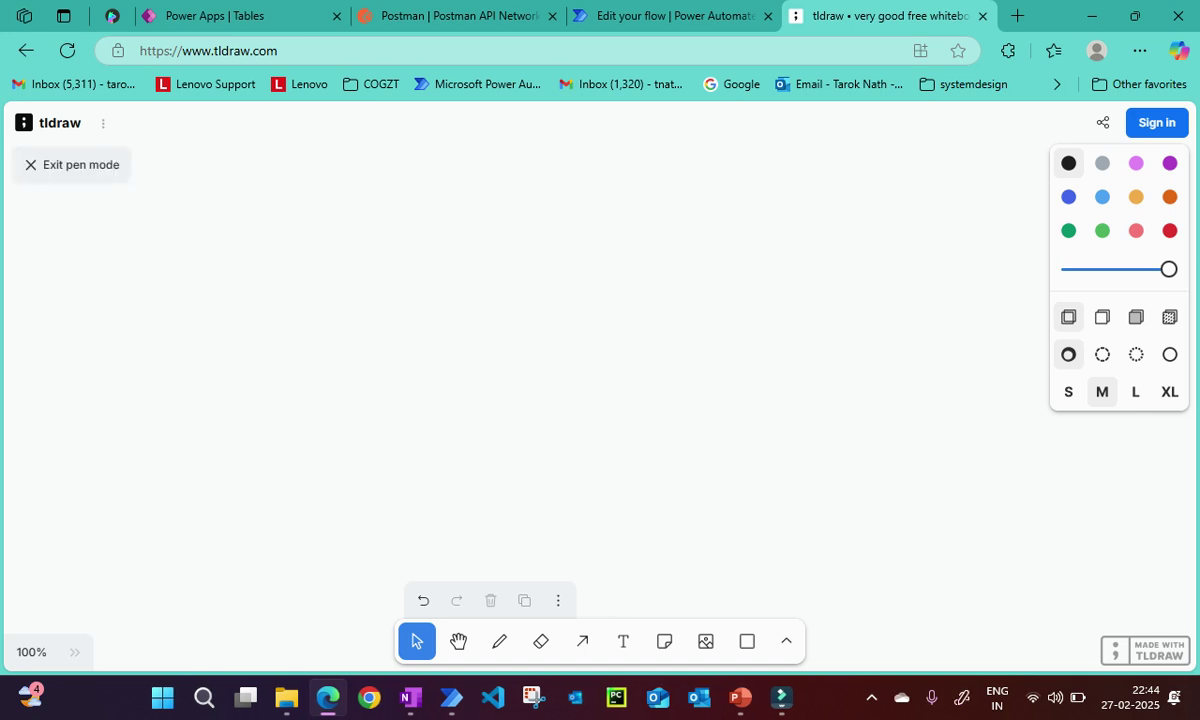
pyautogui.press('d')
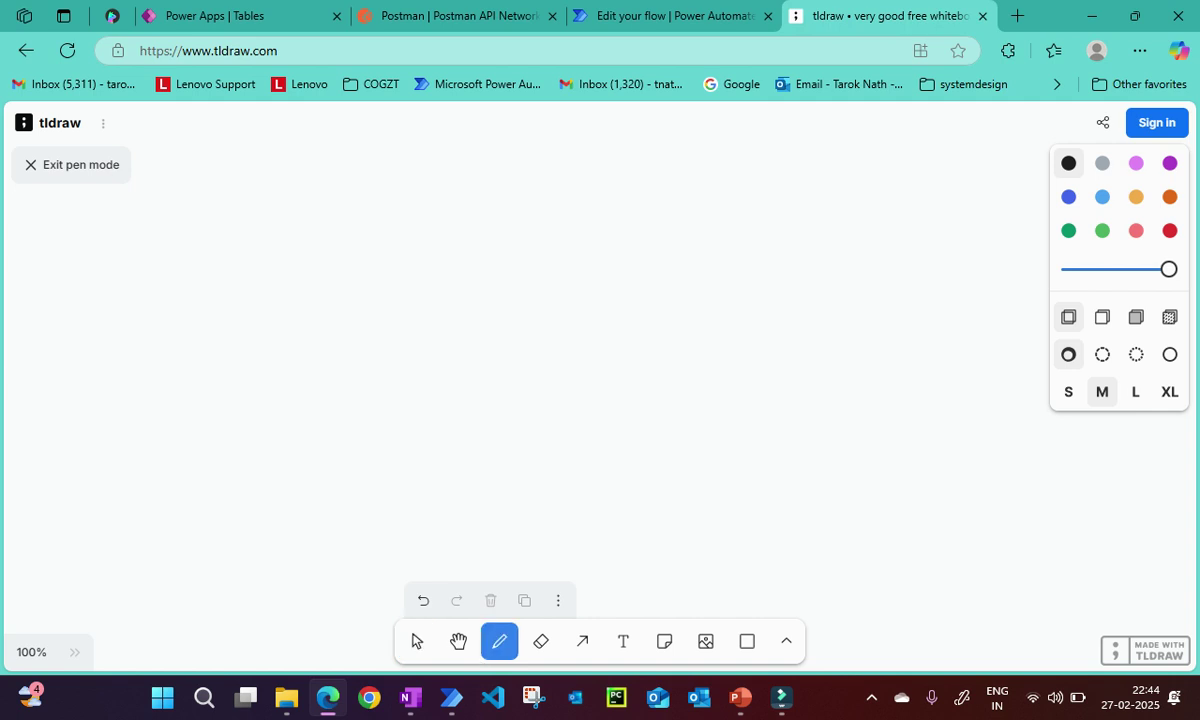
pyautogui.moveTo(200, 276)
pyautogui.mouseDown()
pyautogui.moveTo(330, 312)
pyautogui.moveTo(205, 258)
pyautogui.mouseUp()
pyautogui.moveTo(824, 236)
pyautogui.mouseDown()
pyautogui.moveTo(810, 238)
pyautogui.moveTo(875, 392)
pyautogui.moveTo(818, 238)
pyautogui.mouseUp()
pyautogui.moveTo(241, 312); pyautogui.dragTo(268, 356)
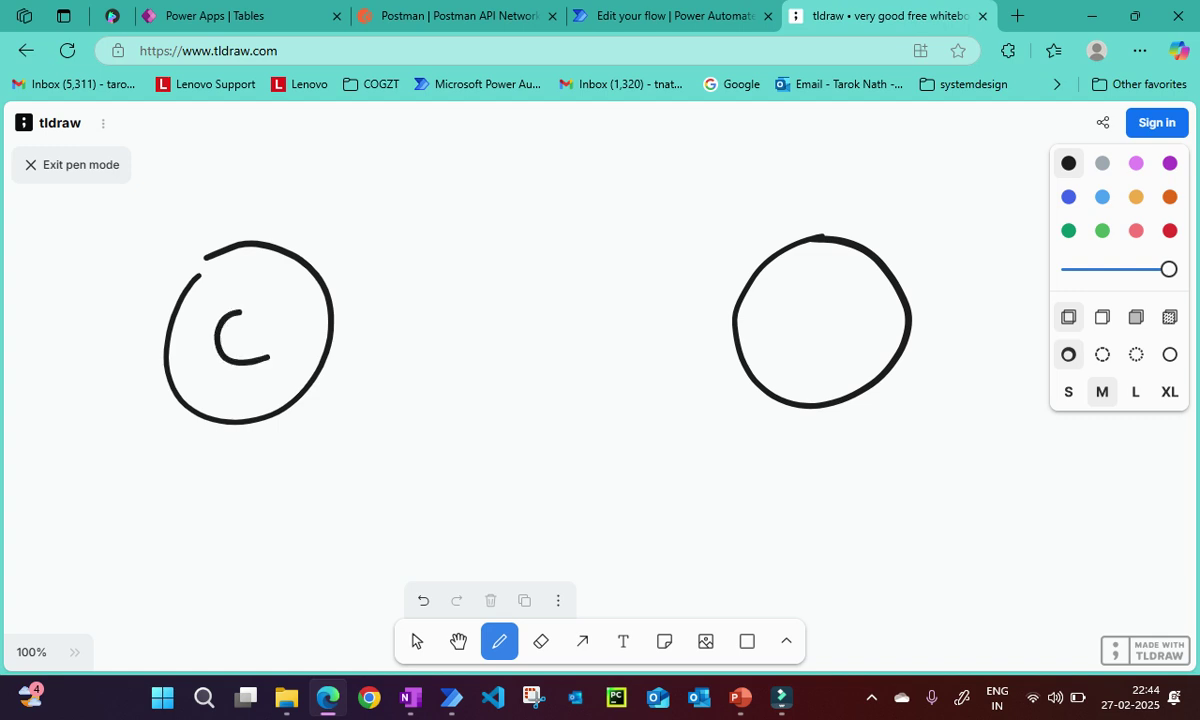
pyautogui.moveTo(845, 304)
pyautogui.mouseDown()
pyautogui.moveTo(805, 349)
pyautogui.moveTo(788, 349)
pyautogui.mouseUp()
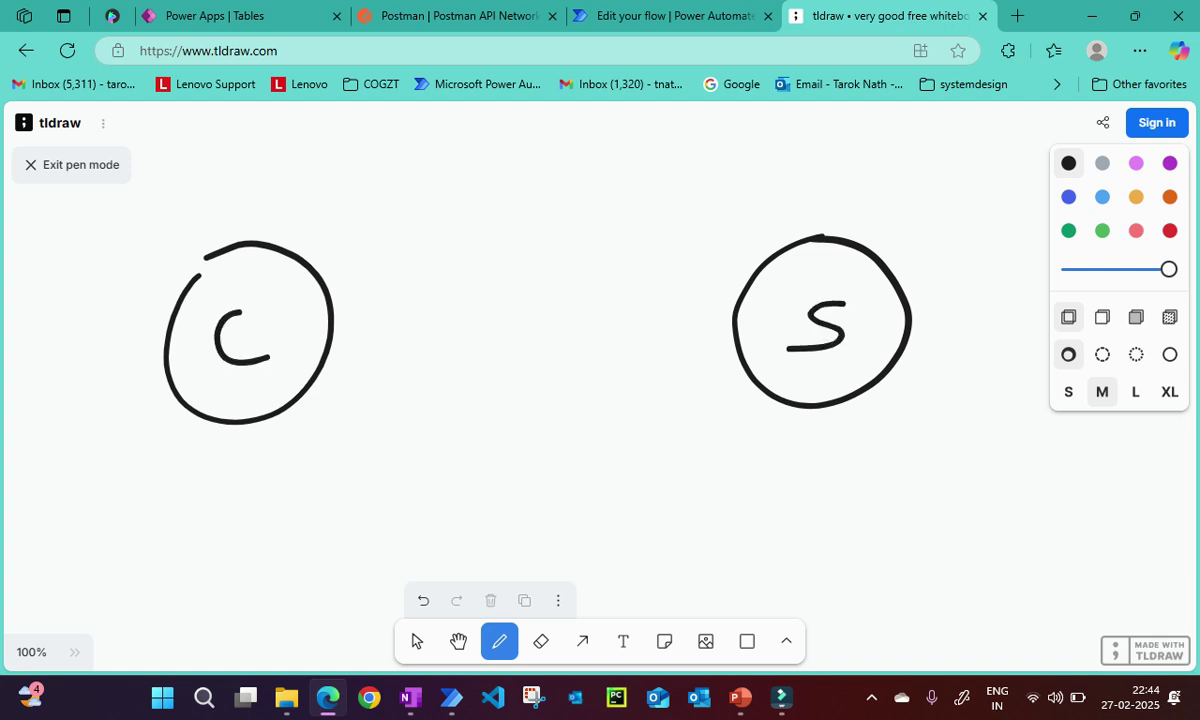
# Draw three arrows from C to S and a curved return arrow from S back to C.
pyautogui.moveTo(325, 282)
pyautogui.mouseDown()
pyautogui.moveTo(378, 238)
pyautogui.moveTo(660, 215)
pyautogui.moveTo(750, 262)
pyautogui.mouseUp()
pyautogui.moveTo(725, 218)
pyautogui.mouseDown()
pyautogui.moveTo(745, 276)
pyautogui.moveTo(715, 290)
pyautogui.mouseUp()
pyautogui.moveTo(335, 343); pyautogui.dragTo(730, 318)
pyautogui.moveTo(690, 293); pyautogui.dragTo(730, 312)
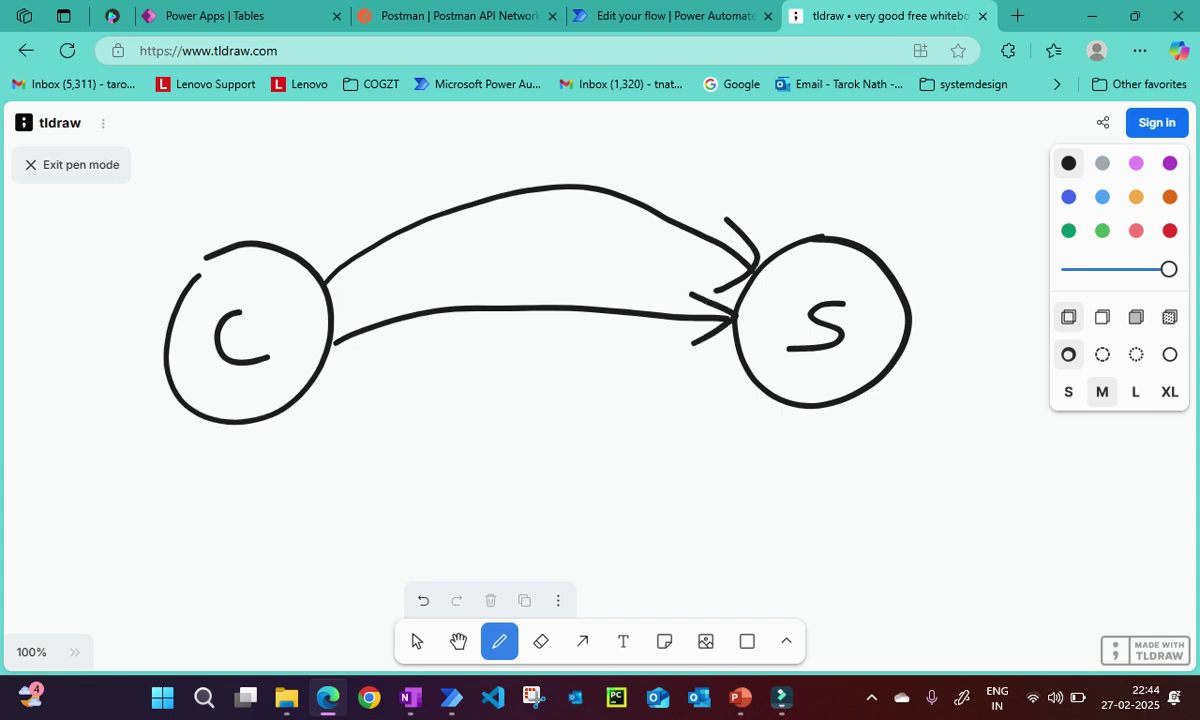
pyautogui.moveTo(382, 400)
pyautogui.mouseDown()
pyautogui.moveTo(736, 356)
pyautogui.moveTo(736, 321)
pyautogui.mouseUp()
pyautogui.moveTo(692, 403); pyautogui.dragTo(738, 358)
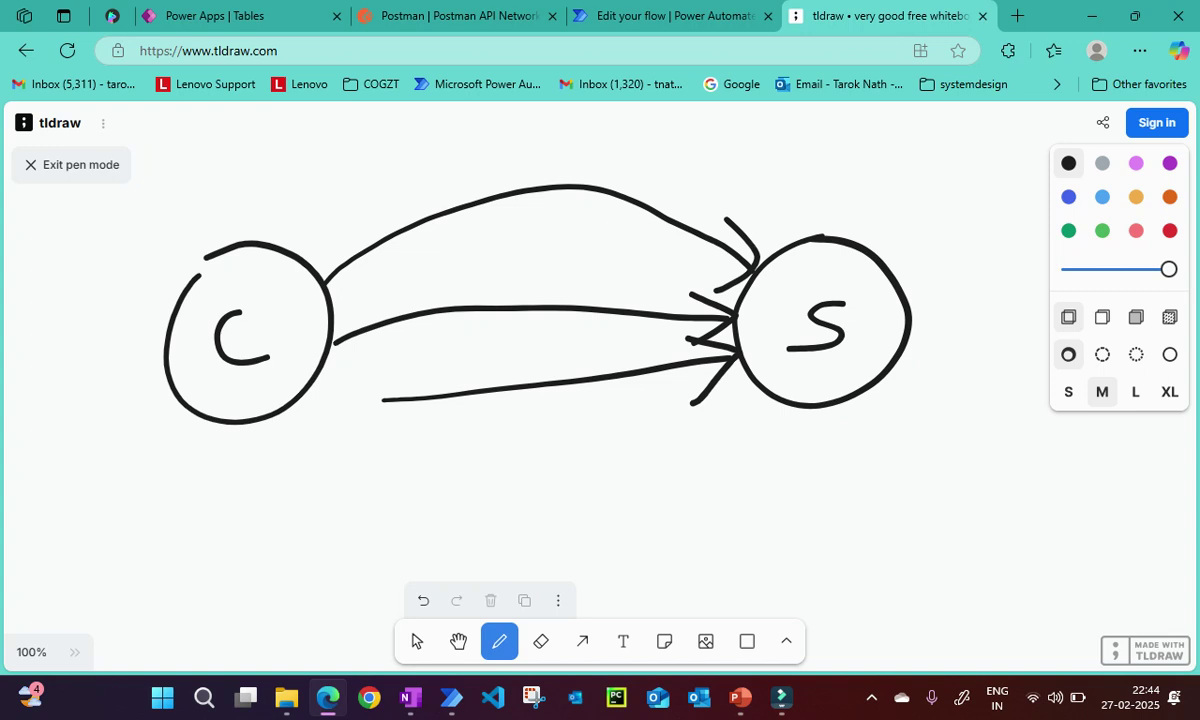
pyautogui.moveTo(821, 410)
pyautogui.mouseDown()
pyautogui.moveTo(723, 501)
pyautogui.moveTo(350, 482)
pyautogui.moveTo(262, 437)
pyautogui.moveTo(304, 430)
pyautogui.mouseUp()
# Label the return arrow POST and the top arrow poll.
pyautogui.moveTo(584, 455)
pyautogui.mouseDown()
pyautogui.moveTo(597, 505)
pyautogui.moveTo(598, 468)
pyautogui.mouseUp()
pyautogui.moveTo(628, 455)
pyautogui.mouseDown()
pyautogui.moveTo(616, 480)
pyautogui.moveTo(630, 455)
pyautogui.moveTo(660, 488)
pyautogui.mouseUp()
pyautogui.moveTo(705, 444)
pyautogui.mouseDown()
pyautogui.moveTo(713, 488)
pyautogui.moveTo(726, 428)
pyautogui.mouseUp()
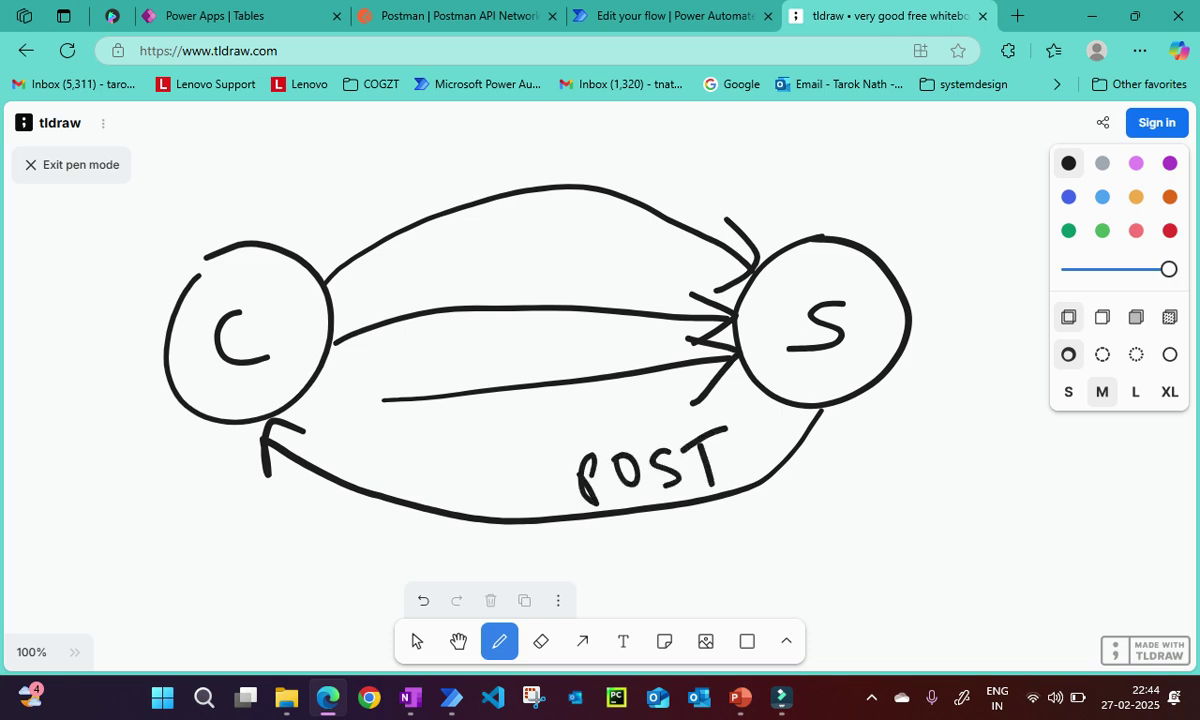
pyautogui.moveTo(490, 138)
pyautogui.mouseDown()
pyautogui.moveTo(493, 178)
pyautogui.moveTo(492, 157)
pyautogui.moveTo(527, 146)
pyautogui.moveTo(548, 162)
pyautogui.mouseUp()
pyautogui.moveTo(562, 126); pyautogui.dragTo(563, 162)
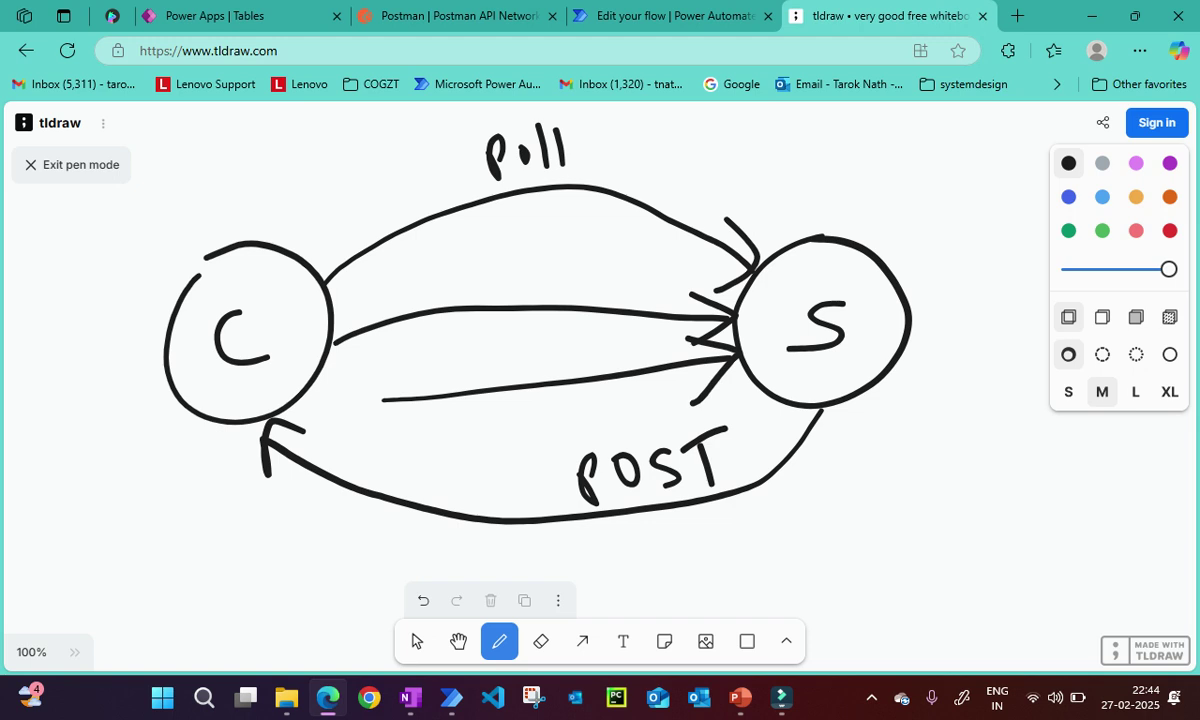
# Add an arrowhead and inner circle on C, and write URL above the C circle.
pyautogui.moveTo(201, 266)
pyautogui.mouseDown()
pyautogui.moveTo(187, 276)
pyautogui.moveTo(199, 285)
pyautogui.mouseUp()
pyautogui.moveTo(238, 278)
pyautogui.mouseDown()
pyautogui.moveTo(200, 320)
pyautogui.moveTo(282, 300)
pyautogui.moveTo(228, 272)
pyautogui.mouseUp()
pyautogui.moveTo(268, 197); pyautogui.dragTo(290, 186)
pyautogui.moveTo(303, 232)
pyautogui.mouseDown()
pyautogui.moveTo(322, 200)
pyautogui.moveTo(345, 212)
pyautogui.mouseUp()
pyautogui.moveTo(345, 160); pyautogui.dragTo(393, 182)
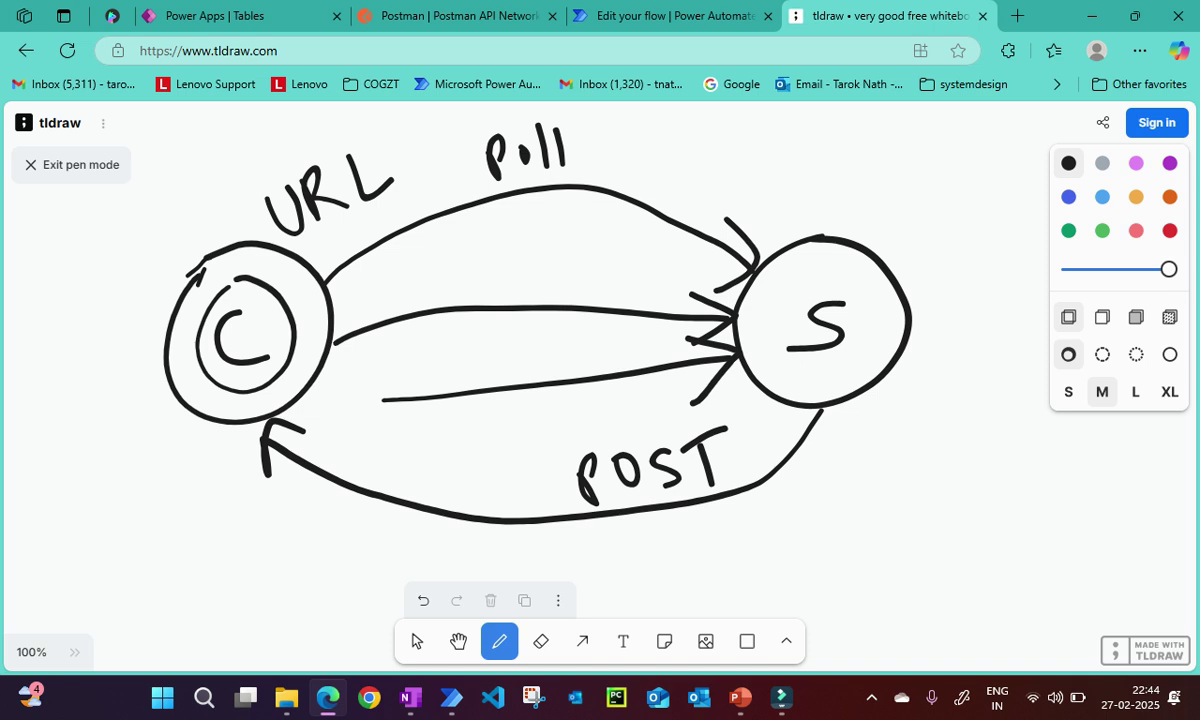
# Write URL below the POST arrow, with POST and Server labels beside it.
pyautogui.moveTo(793, 508)
pyautogui.mouseDown()
pyautogui.moveTo(806, 538)
pyautogui.moveTo(830, 505)
pyautogui.mouseUp()
pyautogui.moveTo(838, 498)
pyautogui.mouseDown()
pyautogui.moveTo(842, 522)
pyautogui.moveTo(880, 518)
pyautogui.moveTo(995, 480)
pyautogui.moveTo(950, 470)
pyautogui.mouseUp()
pyautogui.moveTo(936, 424); pyautogui.dragTo(938, 456)
pyautogui.moveTo(937, 426)
pyautogui.mouseDown()
pyautogui.moveTo(942, 445)
pyautogui.moveTo(1024, 440)
pyautogui.moveTo(1043, 398)
pyautogui.mouseUp()
pyautogui.moveTo(1042, 464)
pyautogui.mouseDown()
pyautogui.moveTo(1022, 486)
pyautogui.moveTo(1133, 462)
pyautogui.moveTo(1162, 478)
pyautogui.mouseUp()
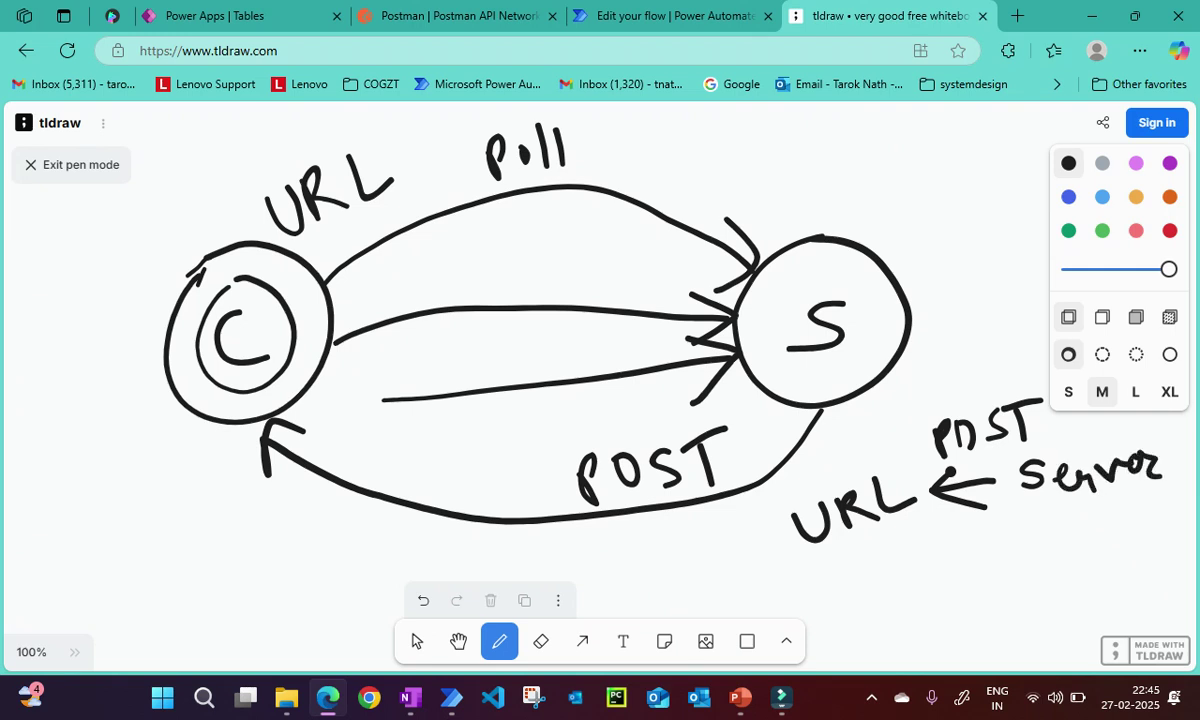
# Write Client above the URL and circle the Client POST URL Server note.
pyautogui.moveTo(806, 460)
pyautogui.mouseDown()
pyautogui.moveTo(788, 480)
pyautogui.moveTo(808, 503)
pyautogui.mouseUp()
pyautogui.moveTo(818, 448)
pyautogui.mouseDown()
pyautogui.moveTo(822, 498)
pyautogui.moveTo(872, 485)
pyautogui.moveTo(864, 472)
pyautogui.mouseUp()
pyautogui.click(836, 455)
pyautogui.moveTo(879, 426); pyautogui.dragTo(876, 478)
pyautogui.moveTo(866, 443); pyautogui.dragTo(899, 429)
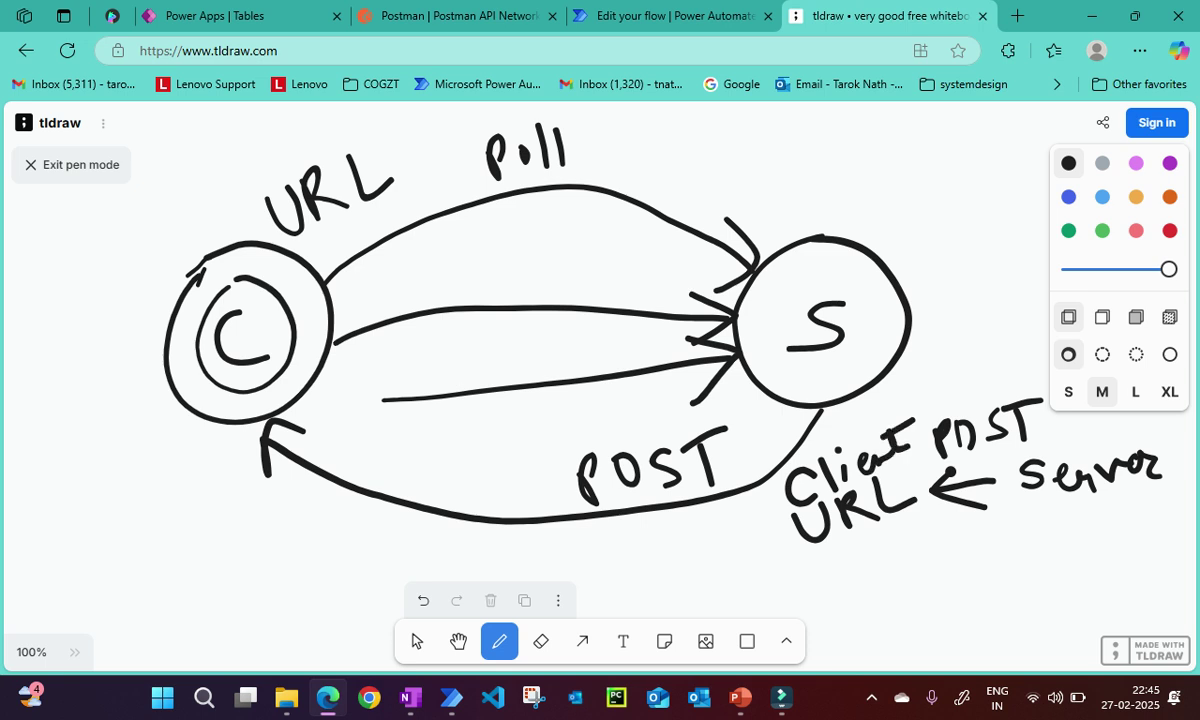
pyautogui.moveTo(1033, 365)
pyautogui.mouseDown()
pyautogui.moveTo(960, 376)
pyautogui.moveTo(800, 445)
pyautogui.moveTo(1000, 565)
pyautogui.moveTo(1175, 455)
pyautogui.moveTo(1142, 408)
pyautogui.mouseUp()
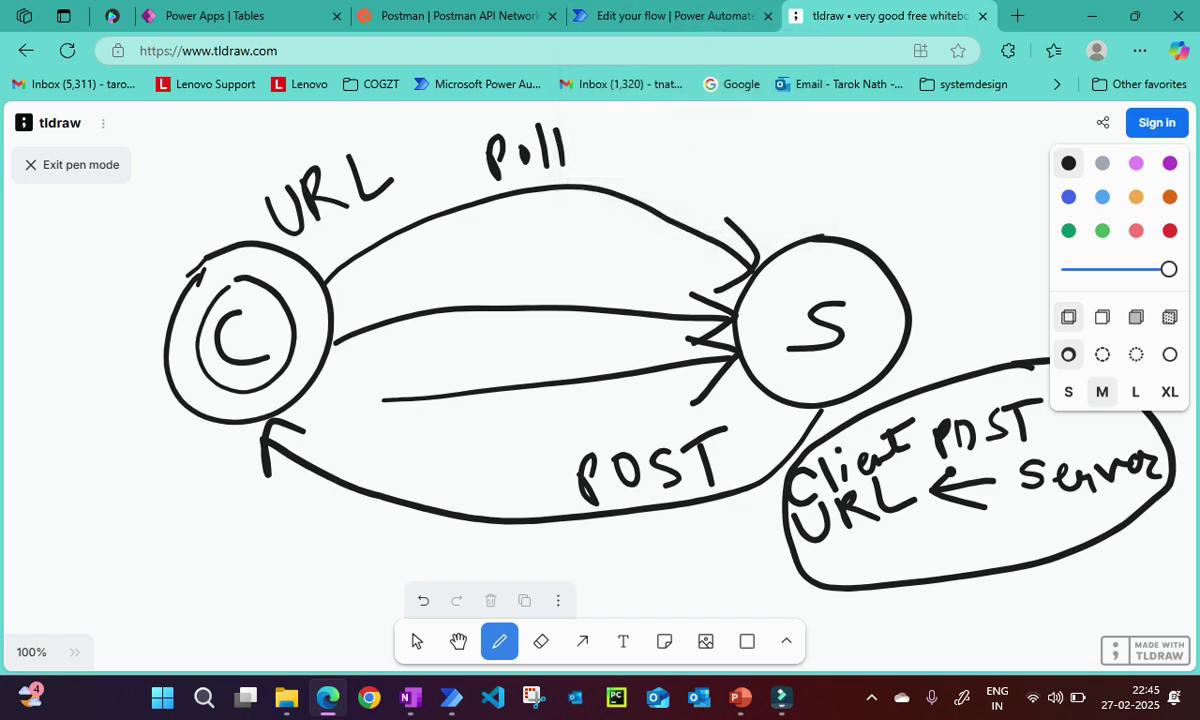
# Inspect the manual trigger's parameters in the flow editor, then return to My flows.
pyautogui.hotkey('ctrl', 'shift', 'Tab')
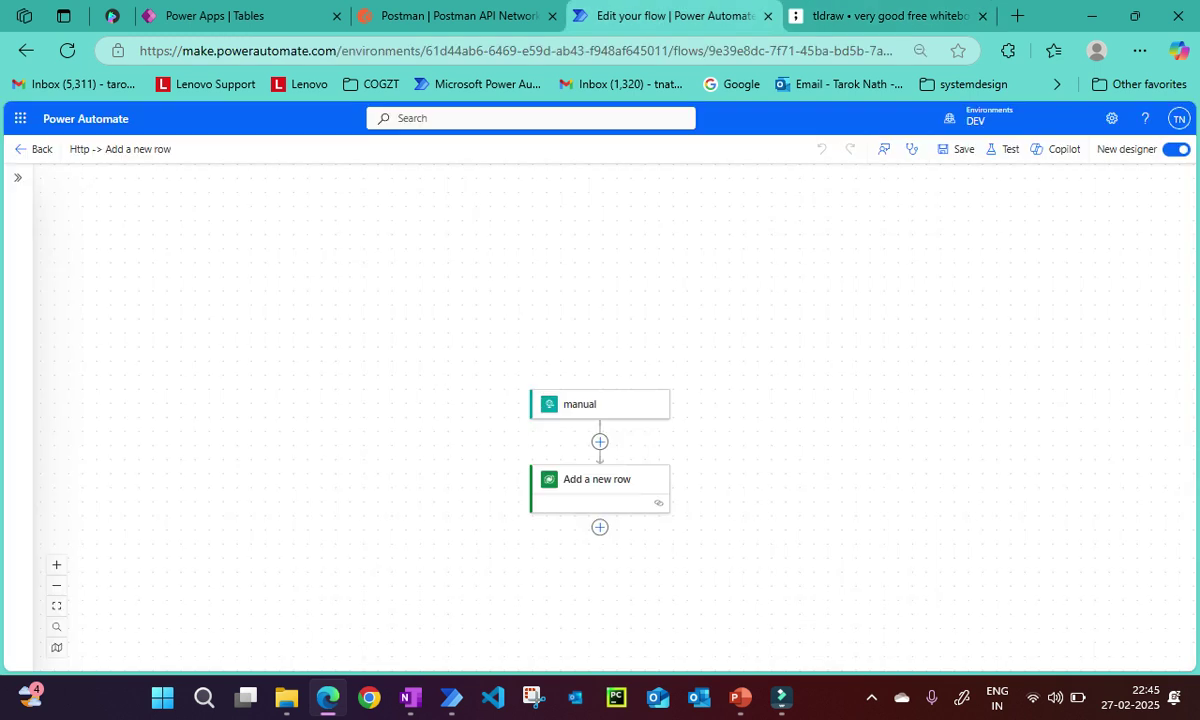
pyautogui.click(600, 404)
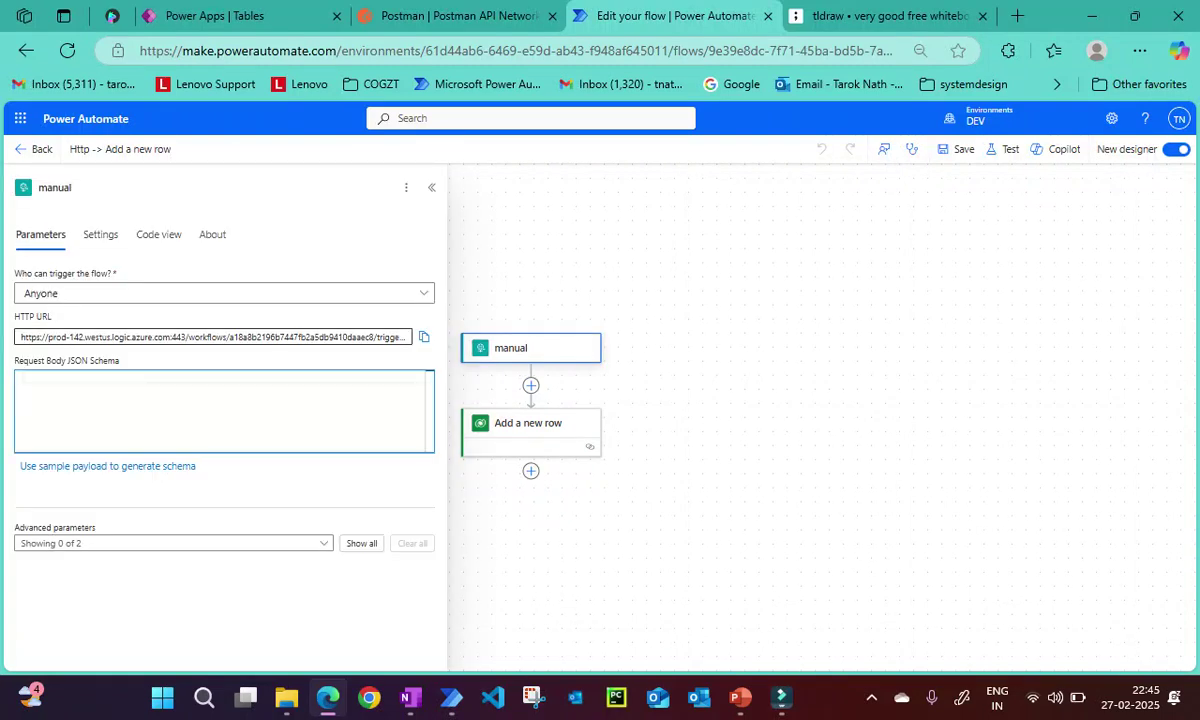
pyautogui.press('Escape')
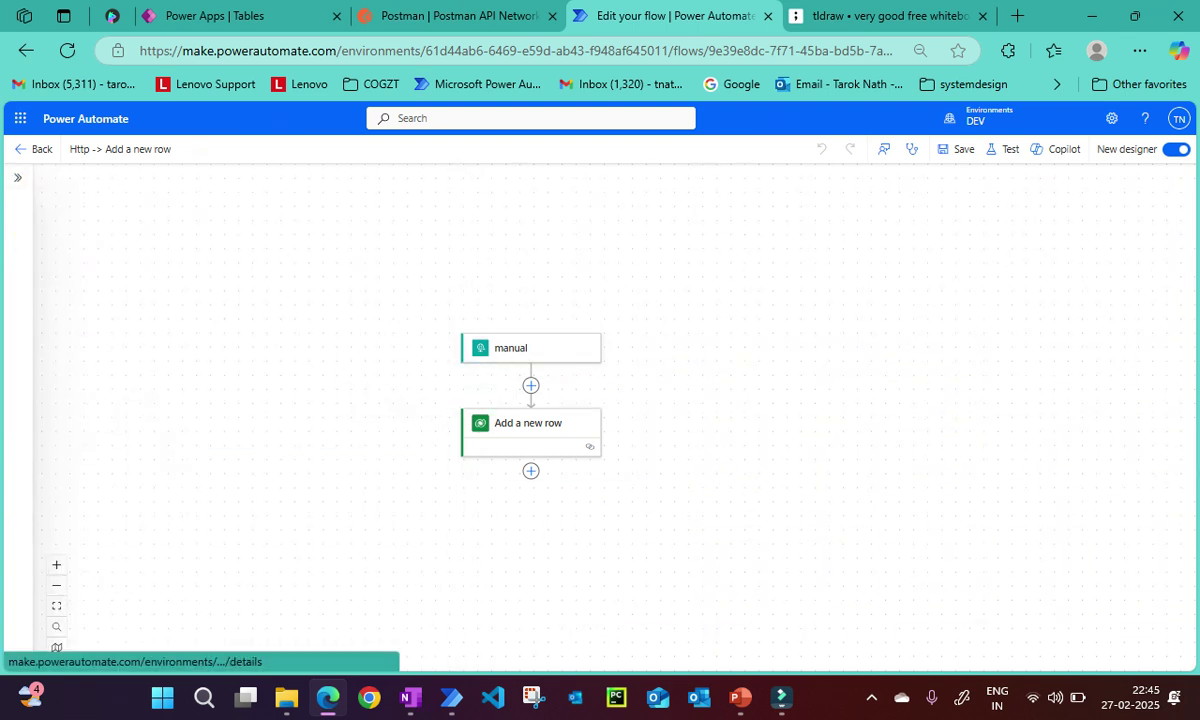
pyautogui.click(22, 149)
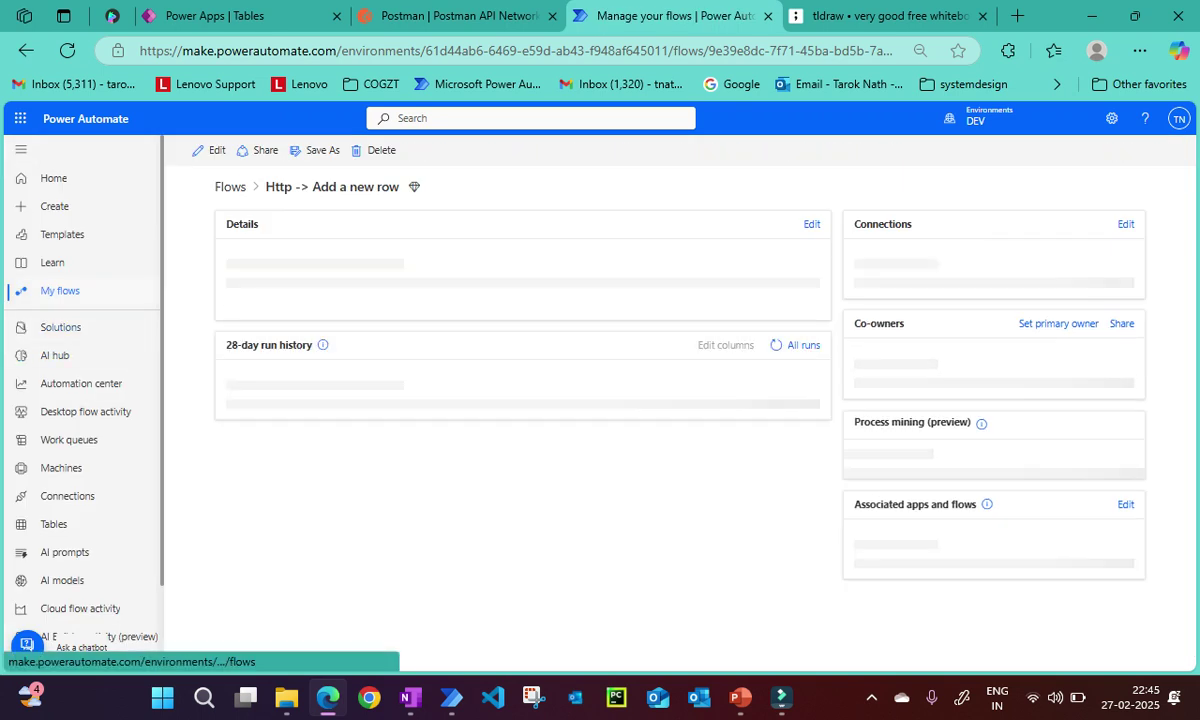
pyautogui.click(230, 187)
# Start a new instant cloud flow with the 'When an HTTP request is received' trigger, then exit the designer.
pyautogui.click(227, 150)
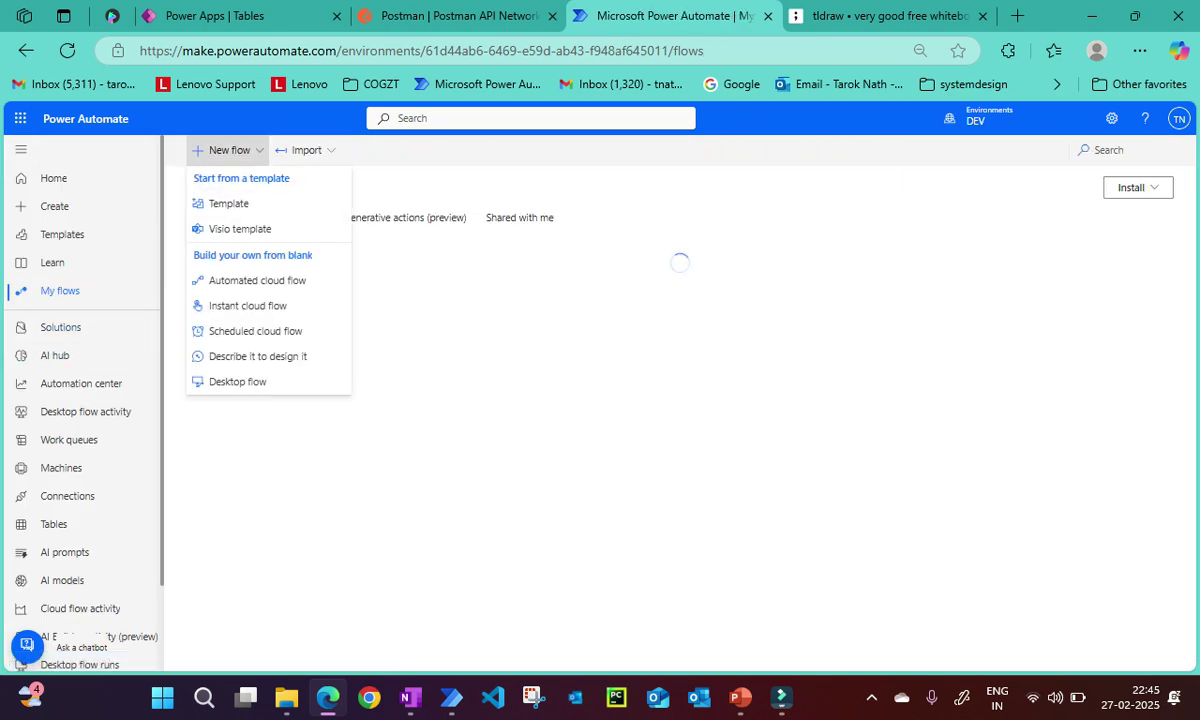
pyautogui.click(248, 305)
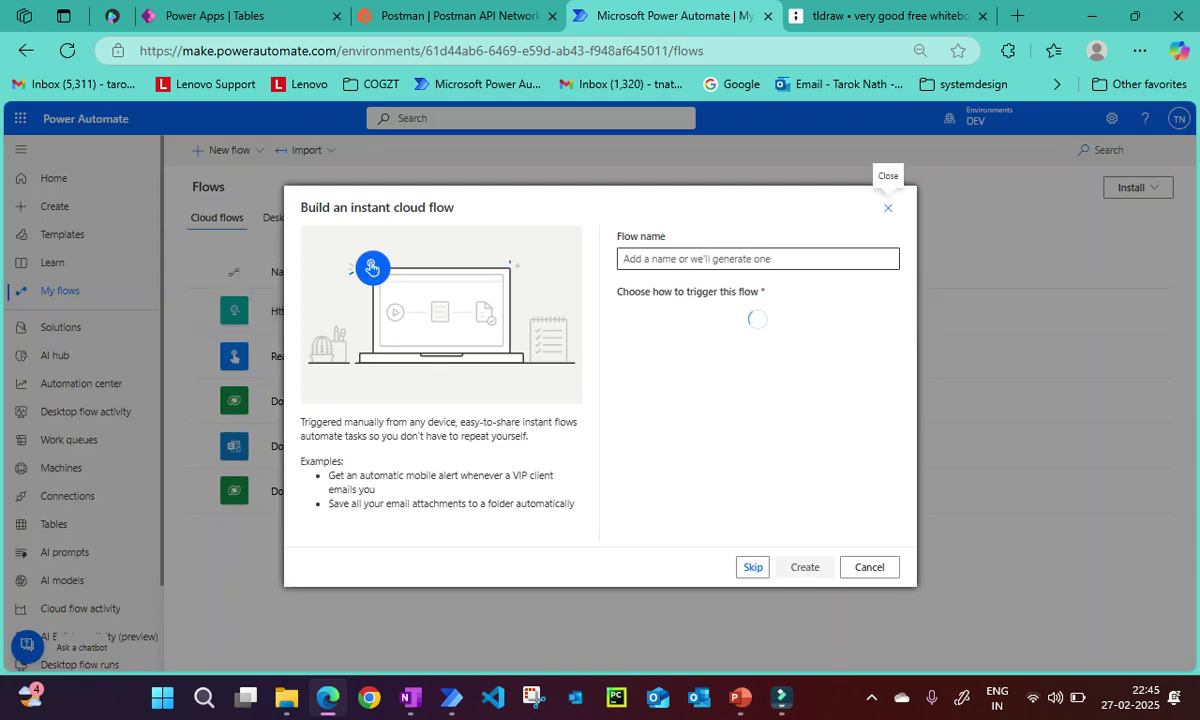
pyautogui.click(620, 258)
pyautogui.write('wh')
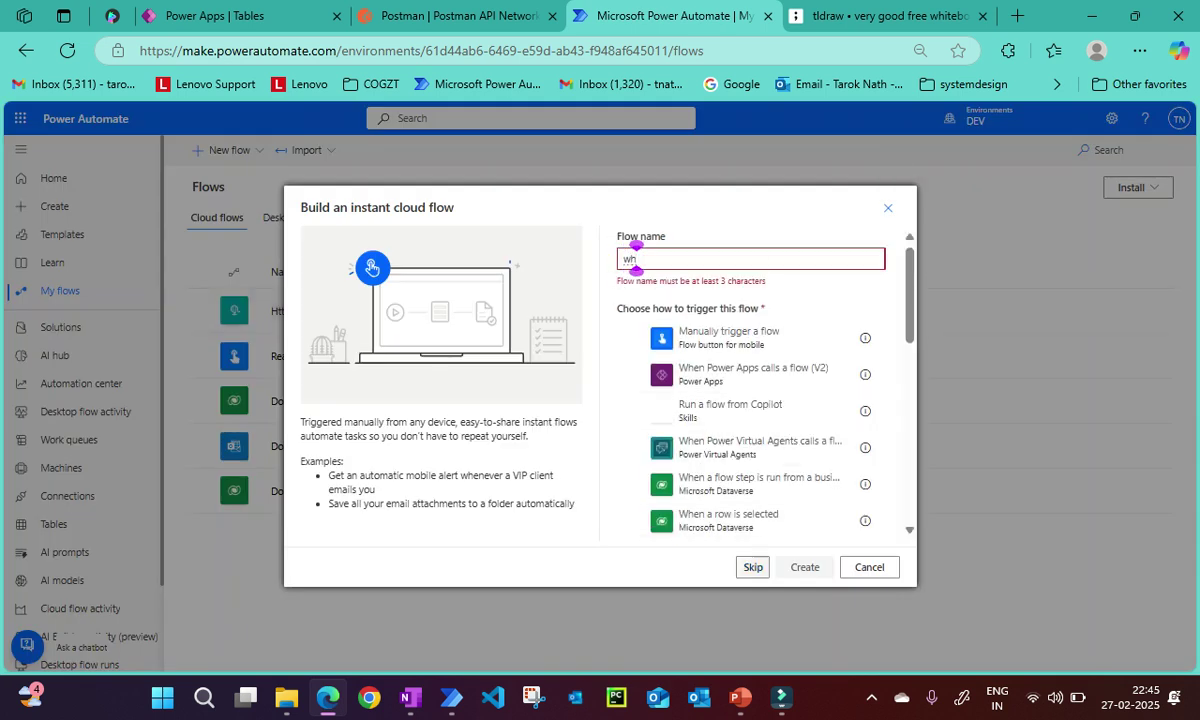
pyautogui.click(753, 567)
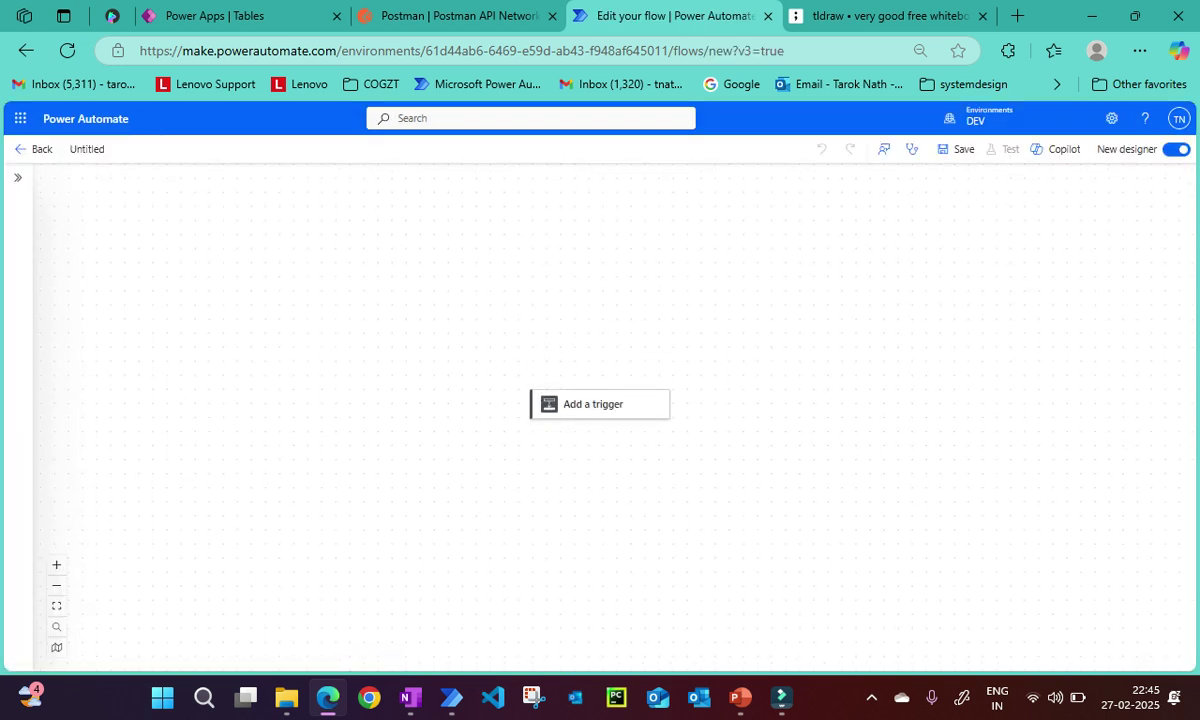
pyautogui.click(598, 404)
pyautogui.write('http')
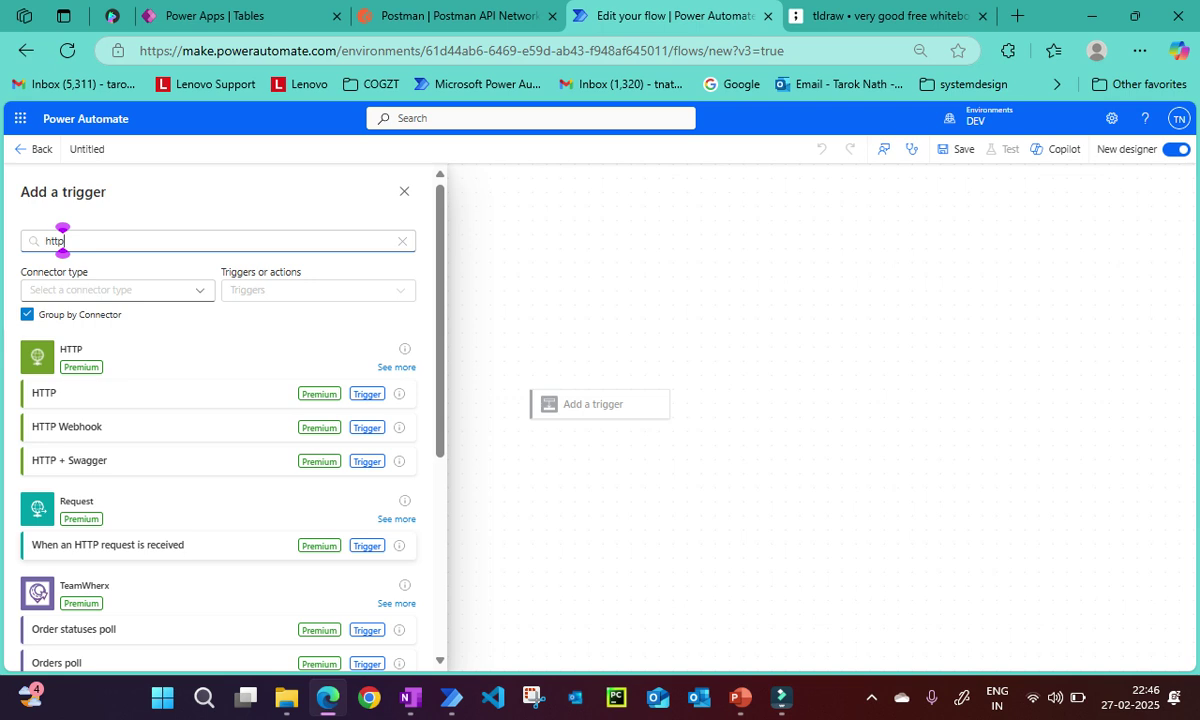
pyautogui.click(110, 545)
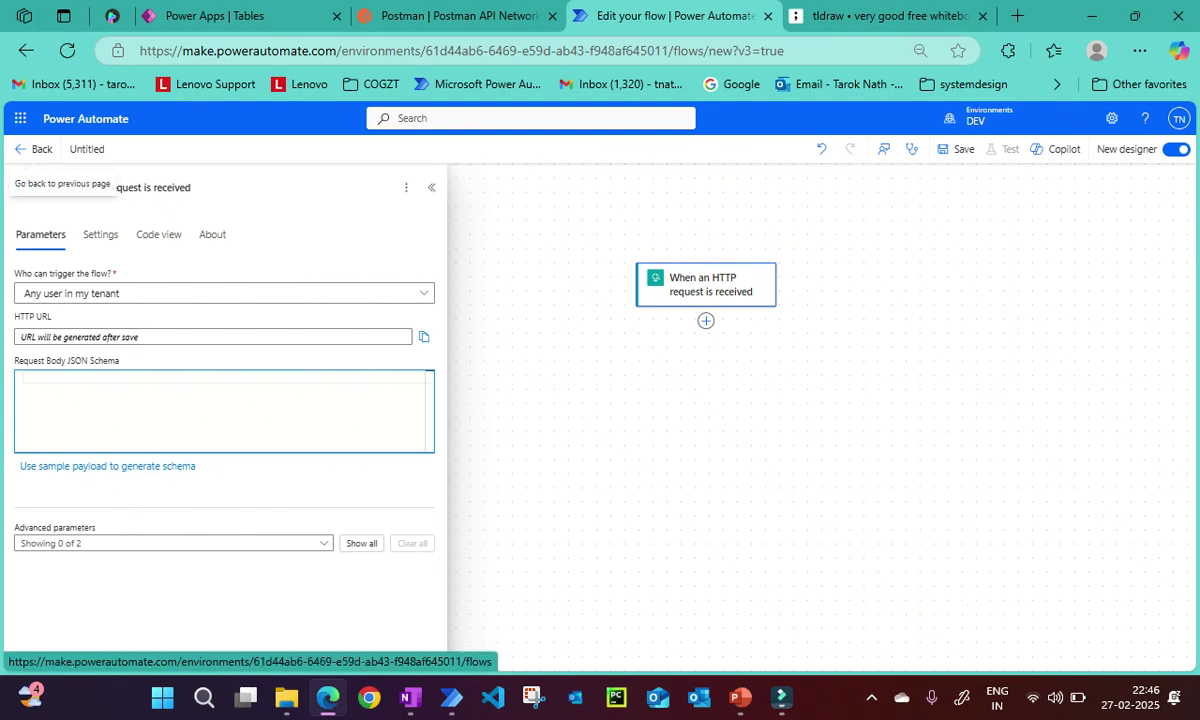
pyautogui.click(35, 149)
# Discard the draft, open Http -> Add a new row for editing, and keep Who can trigger as Anyone.
pyautogui.press('Return')
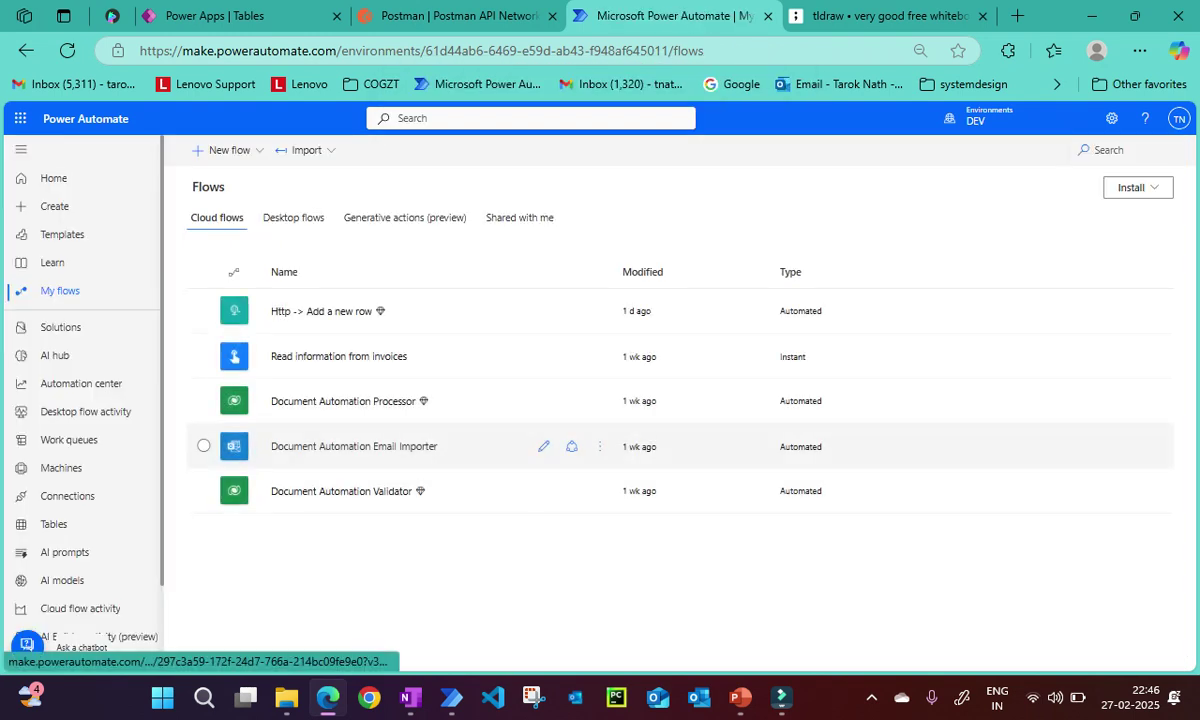
pyautogui.click(312, 462)
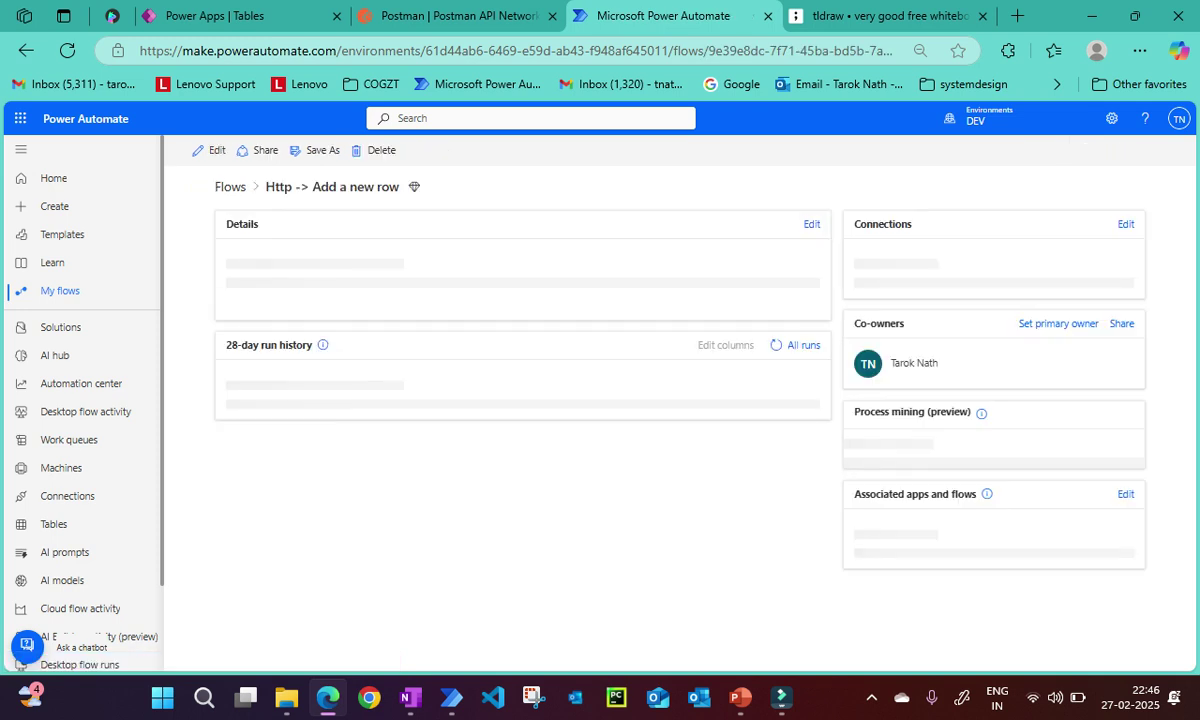
pyautogui.click(210, 150)
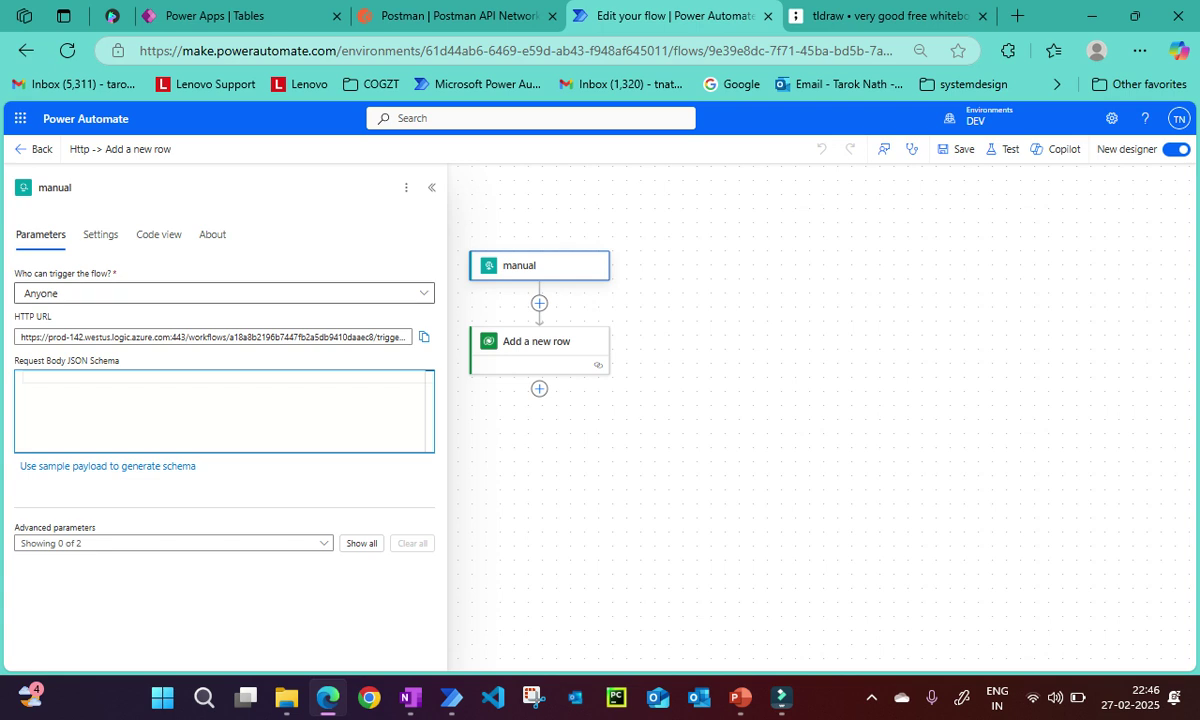
pyautogui.hotkey('alt', 'Down')
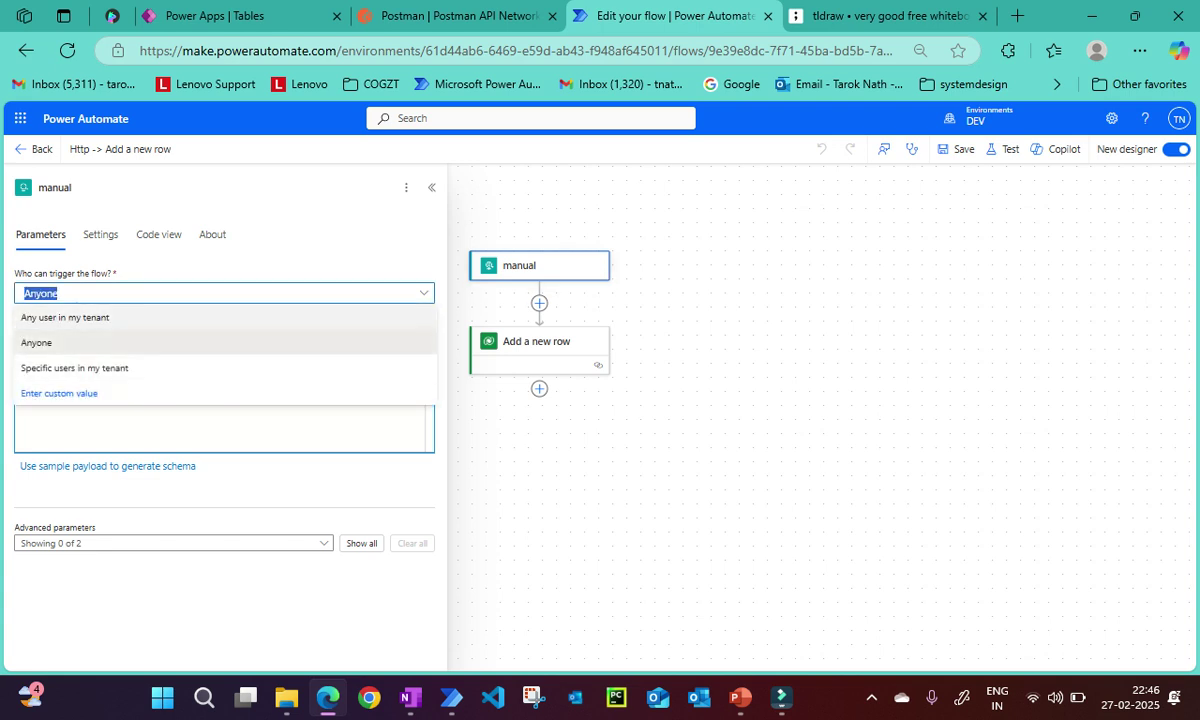
pyautogui.press('Down')
pyautogui.press('Up')
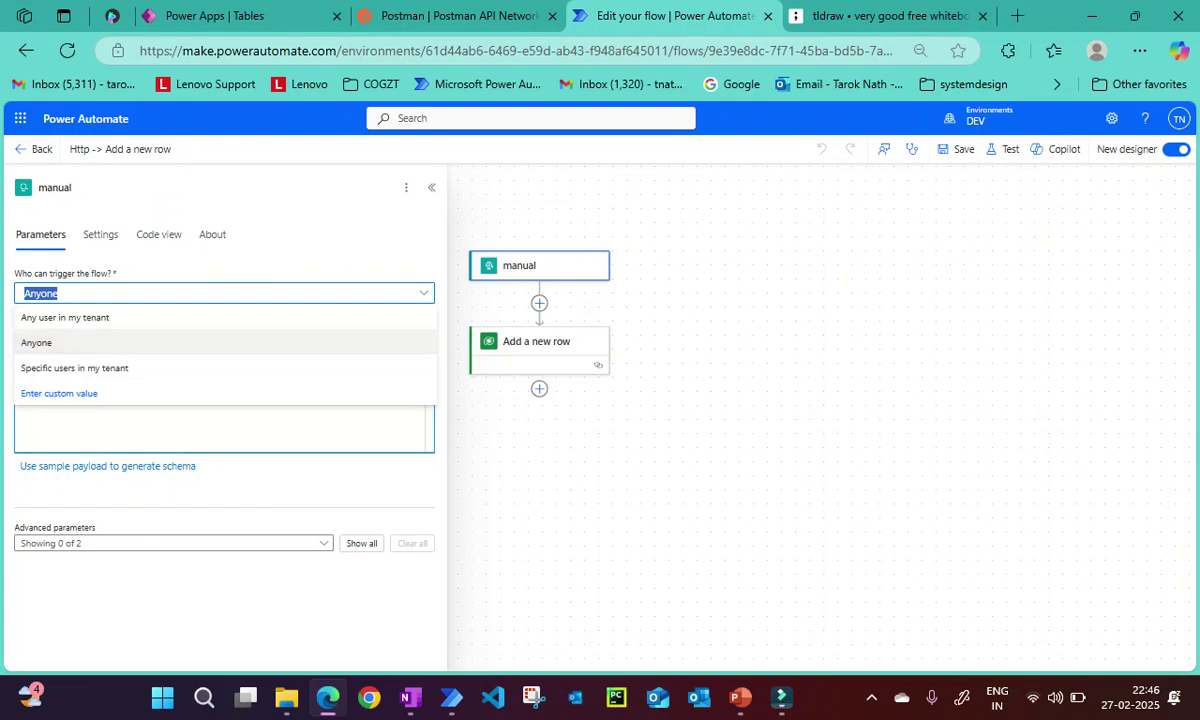
pyautogui.press('Return')
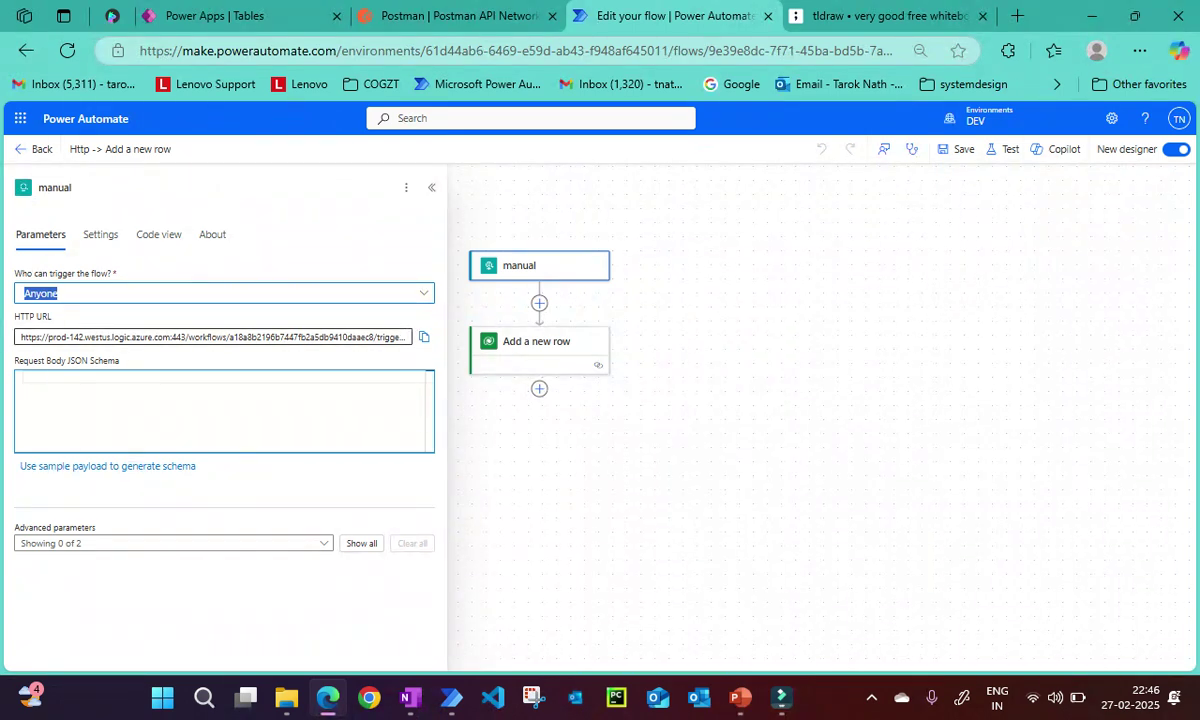
# Select the trigger's HTTP URL and launch Notepad via Win+R.
pyautogui.moveTo(143, 337); pyautogui.dragTo(412, 337)
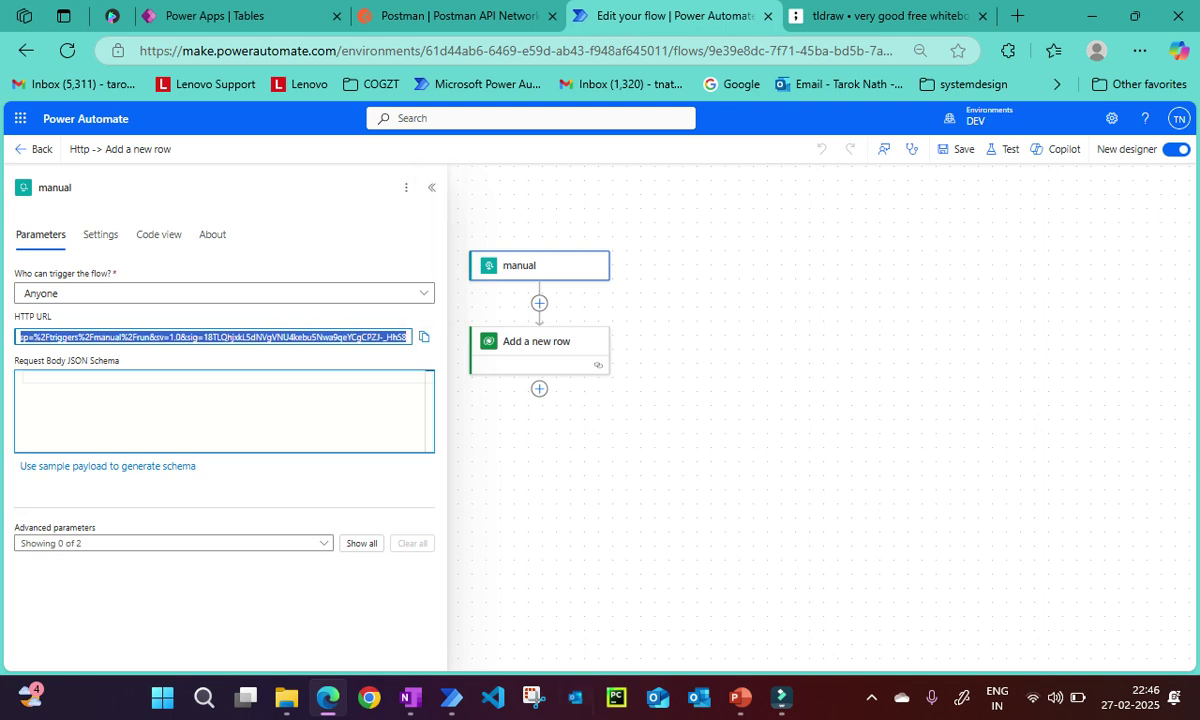
pyautogui.press('super+r')
pyautogui.write('notepad')
pyautogui.press('Return')
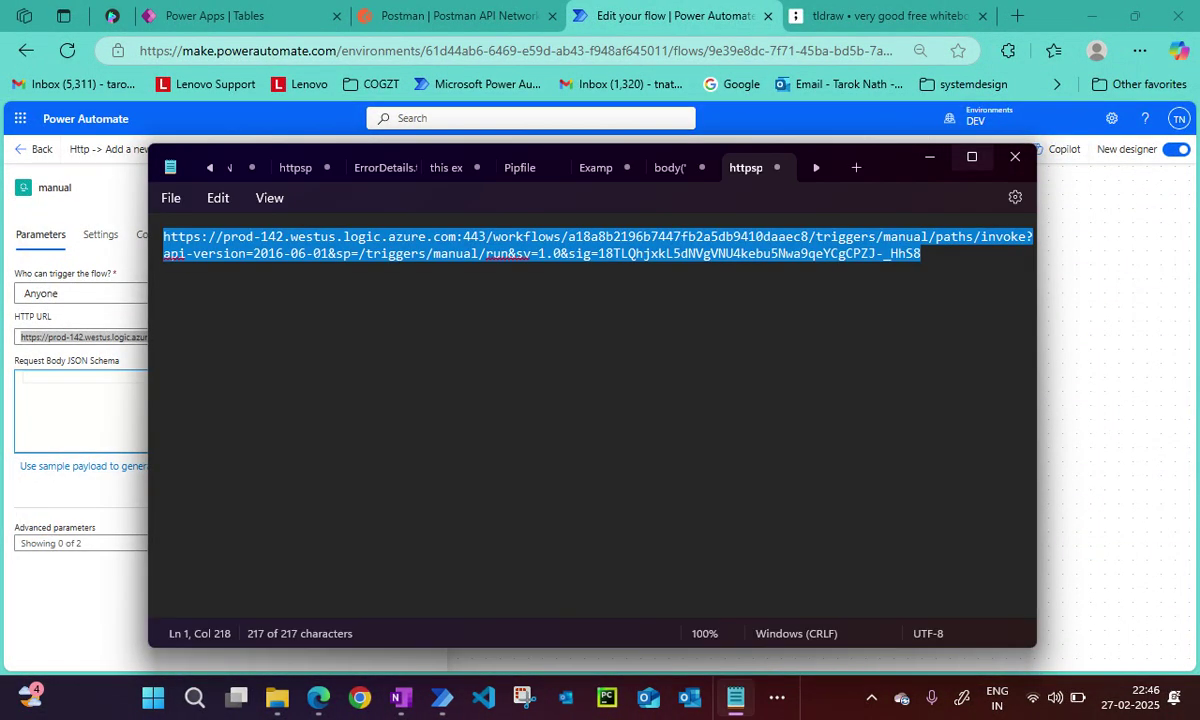
# Maximize Notepad and paste in the cloud flow's trigger URL.
pyautogui.press('super+Up')
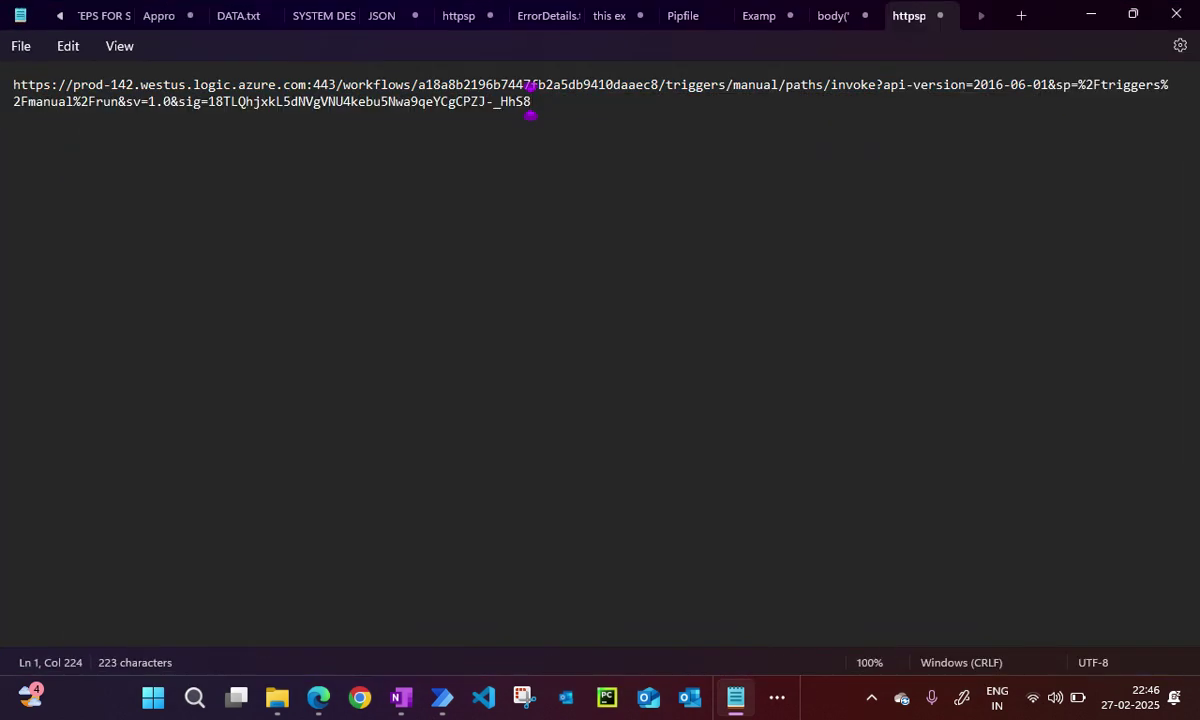
pyautogui.hotkey('alt', 'Tab')
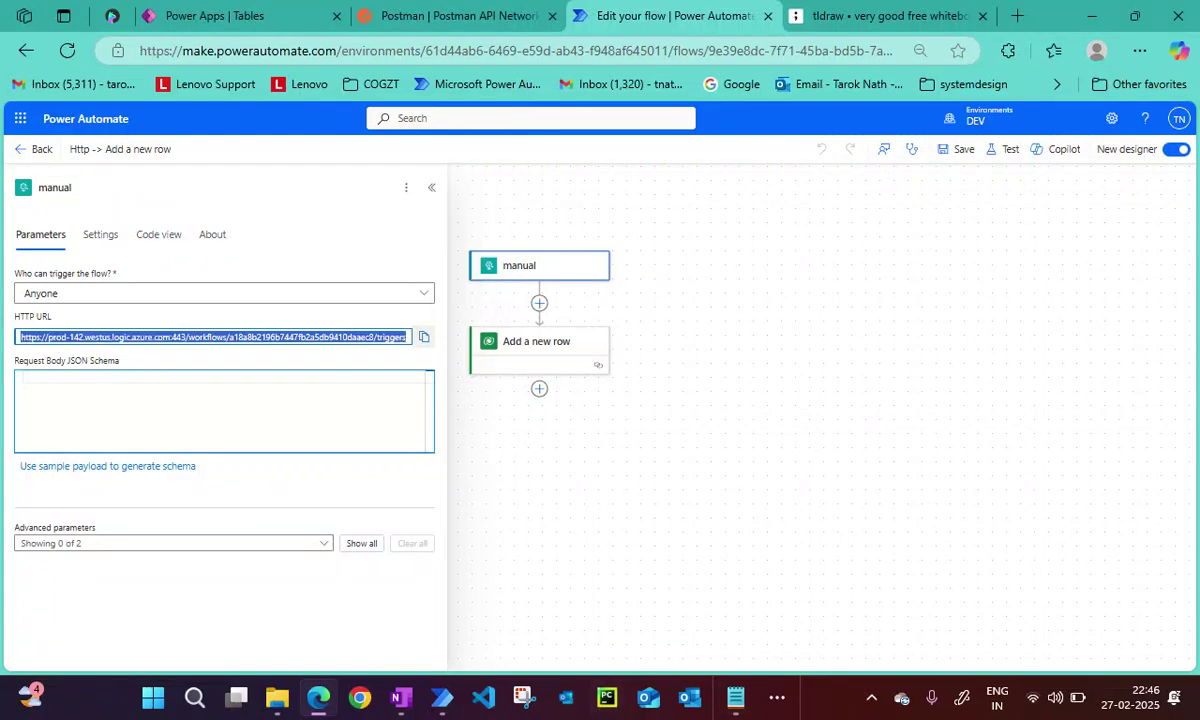
pyautogui.hotkey('alt', 'Tab')
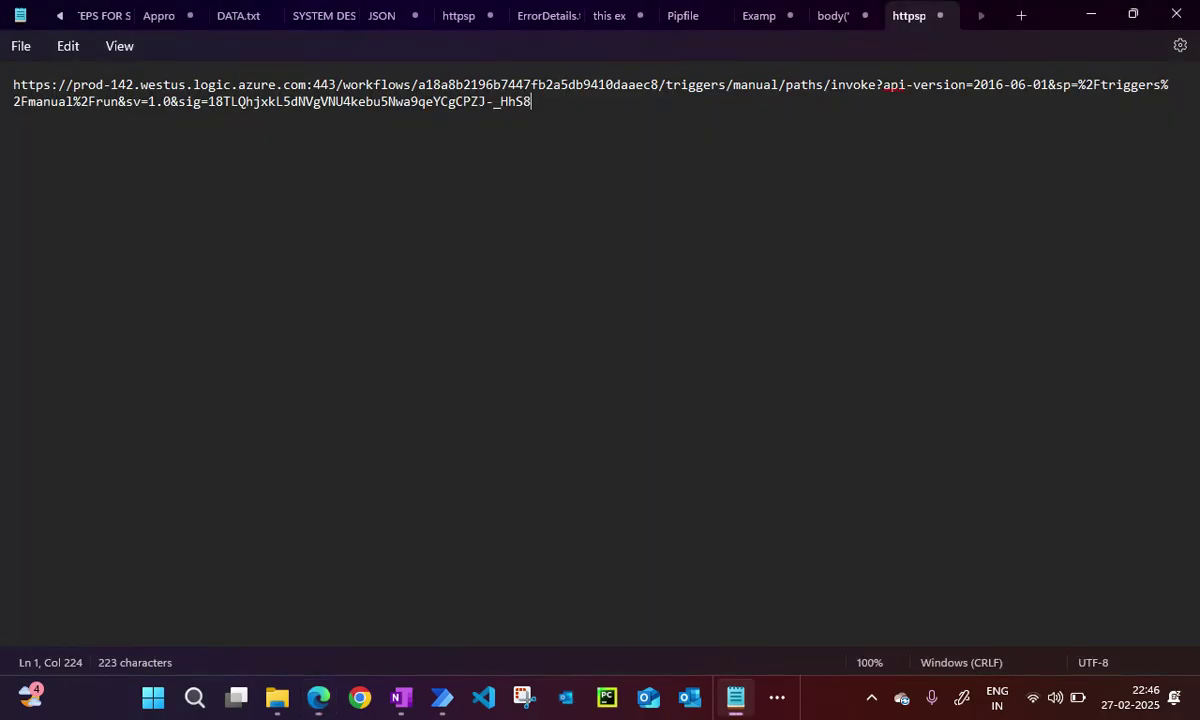
pyautogui.tripleClick(530, 101)
pyautogui.click(530, 101)
# Replace the three %2F codes in the sp parameter with /, then select the whole URL.
pyautogui.click(1077, 85)
pyautogui.moveTo(1077, 85); pyautogui.dragTo(1101, 85)
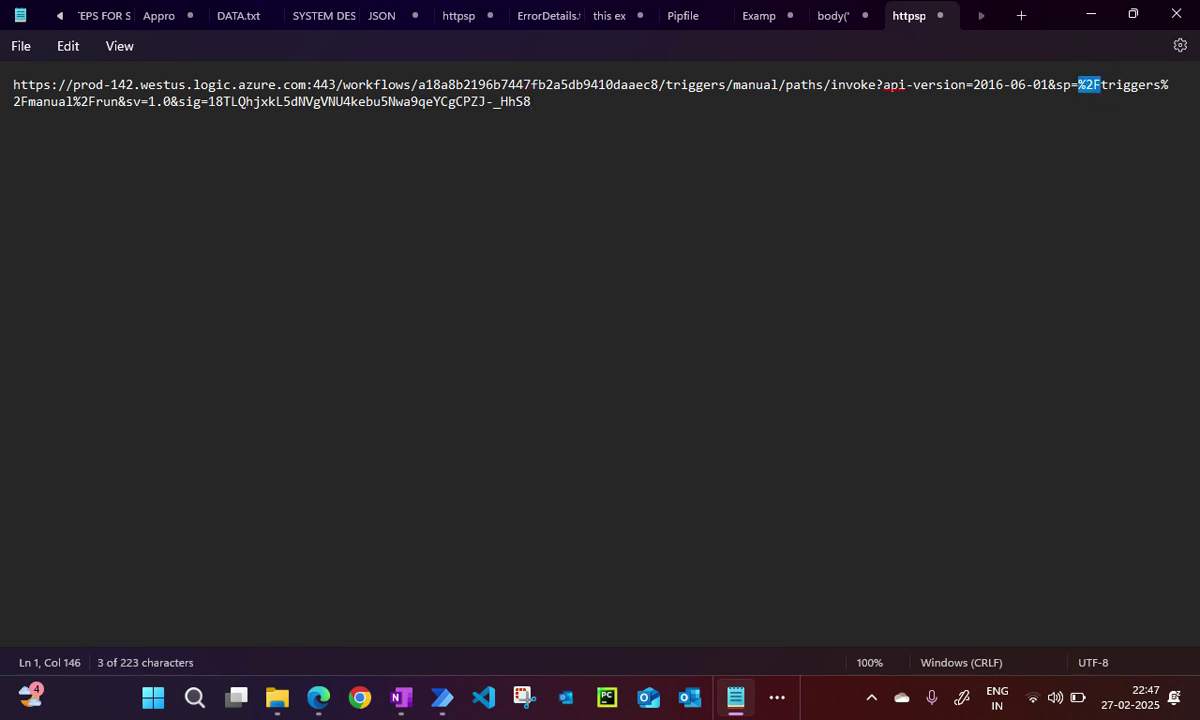
pyautogui.write('/')
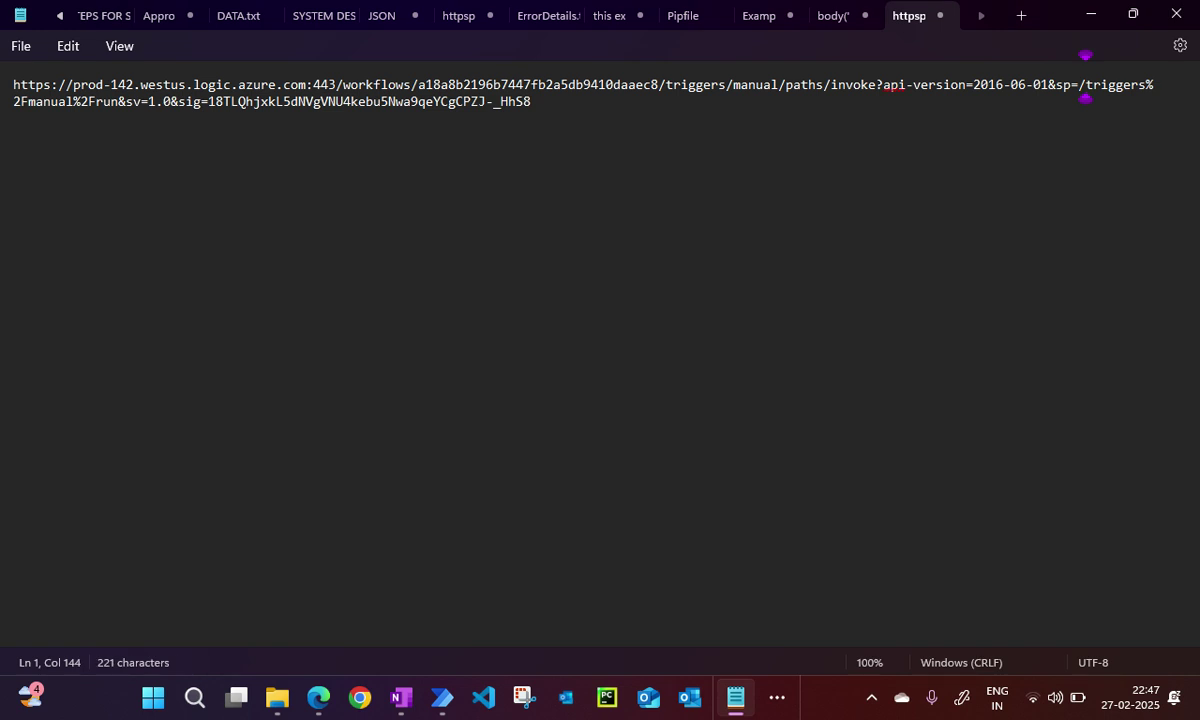
pyautogui.moveTo(20, 102); pyautogui.dragTo(1147, 85)
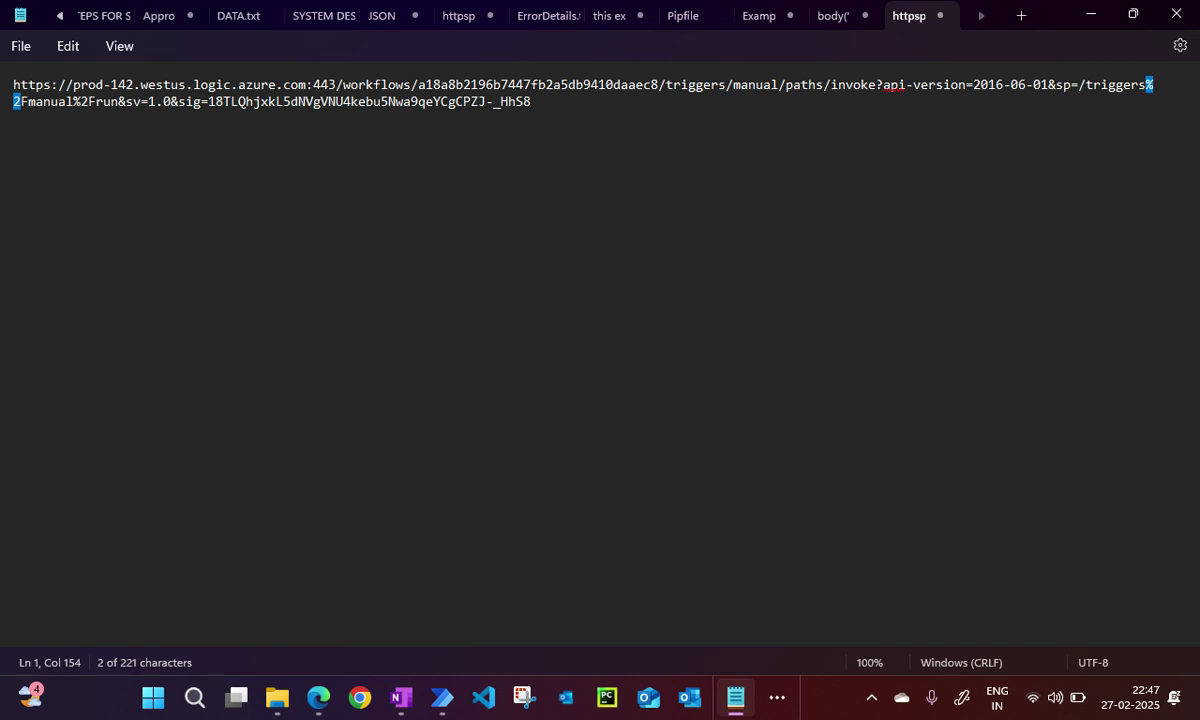
pyautogui.write('/')
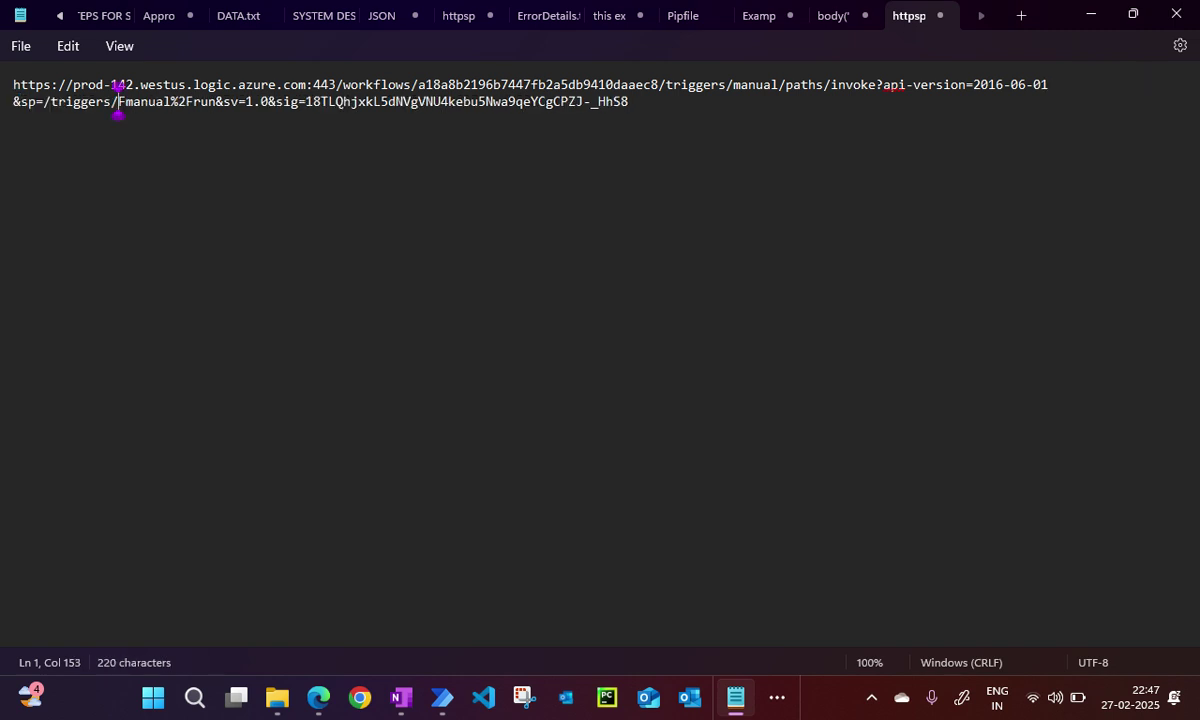
pyautogui.moveTo(193, 102); pyautogui.dragTo(168, 102)
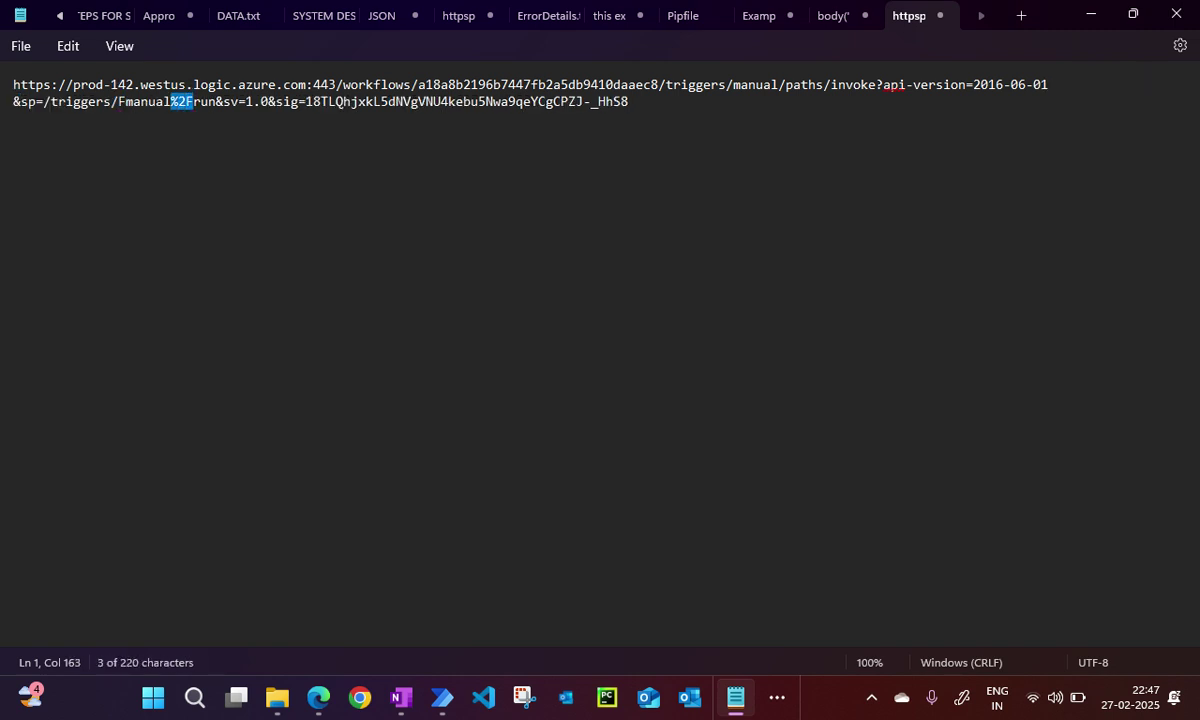
pyautogui.write('/')
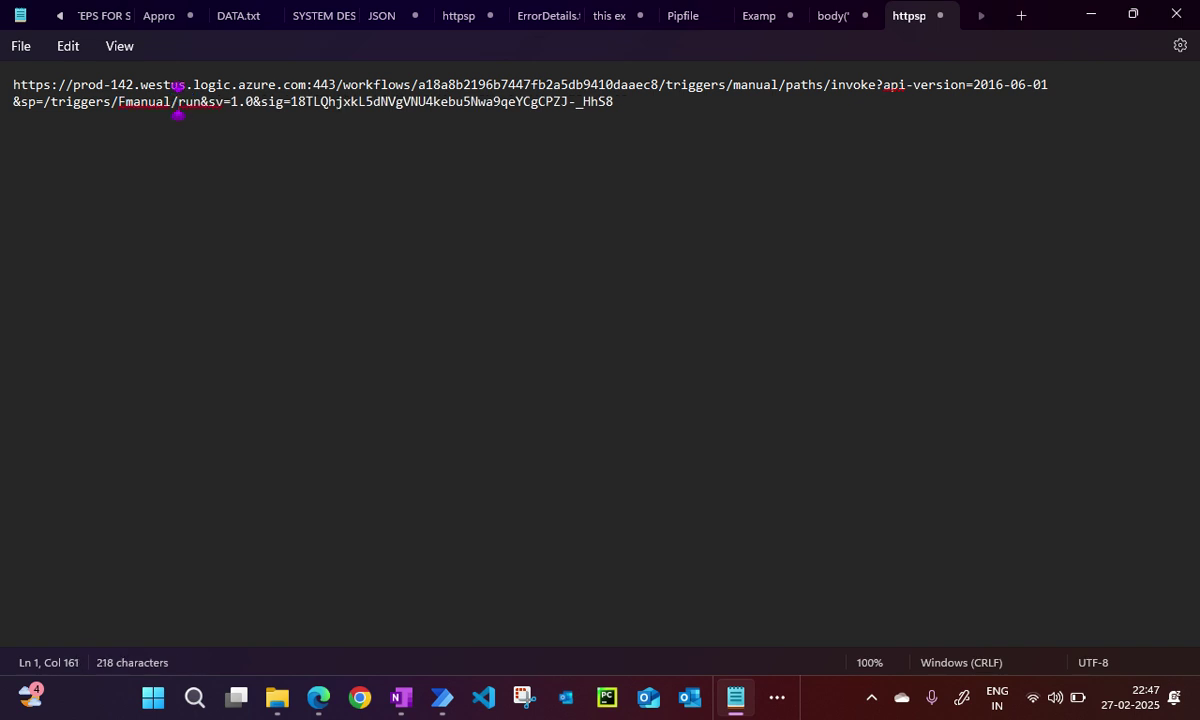
pyautogui.moveTo(612, 103); pyautogui.dragTo(13, 84)
pyautogui.hotkey('ctrl', 'c')
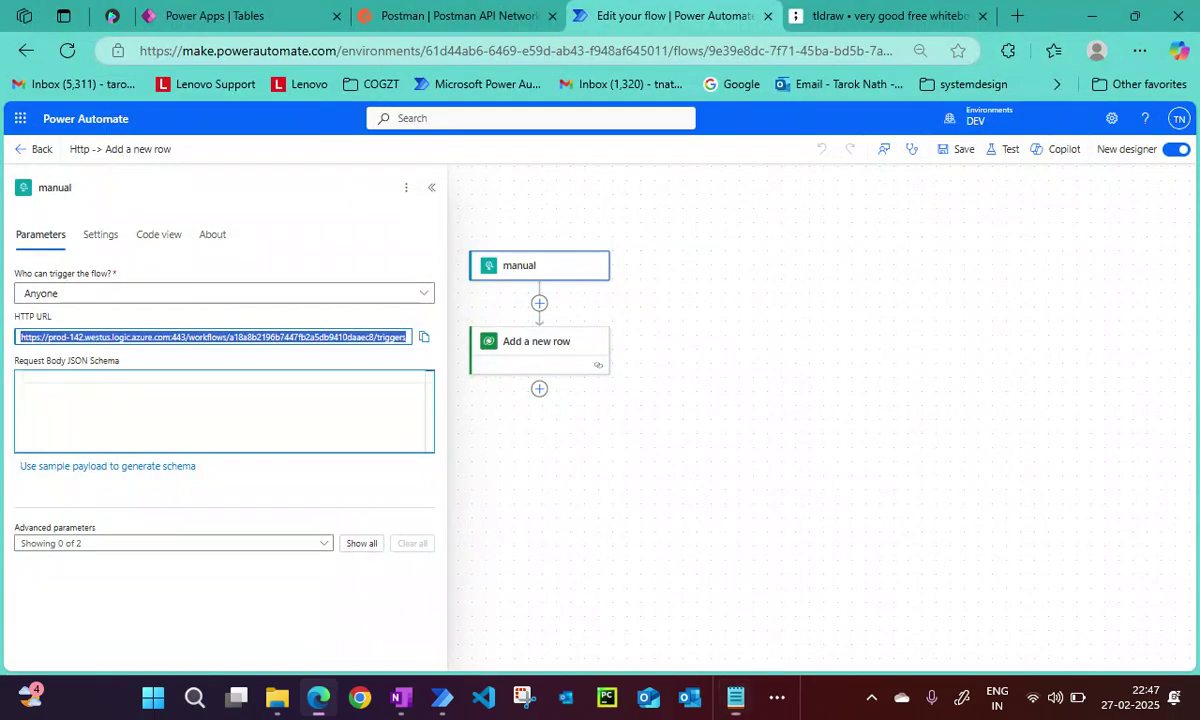
# Open the Add a new row card, then the manual trigger, highlighting the workflow part of its HTTP URL.
pyautogui.click(316, 590)
pyautogui.click(540, 345)
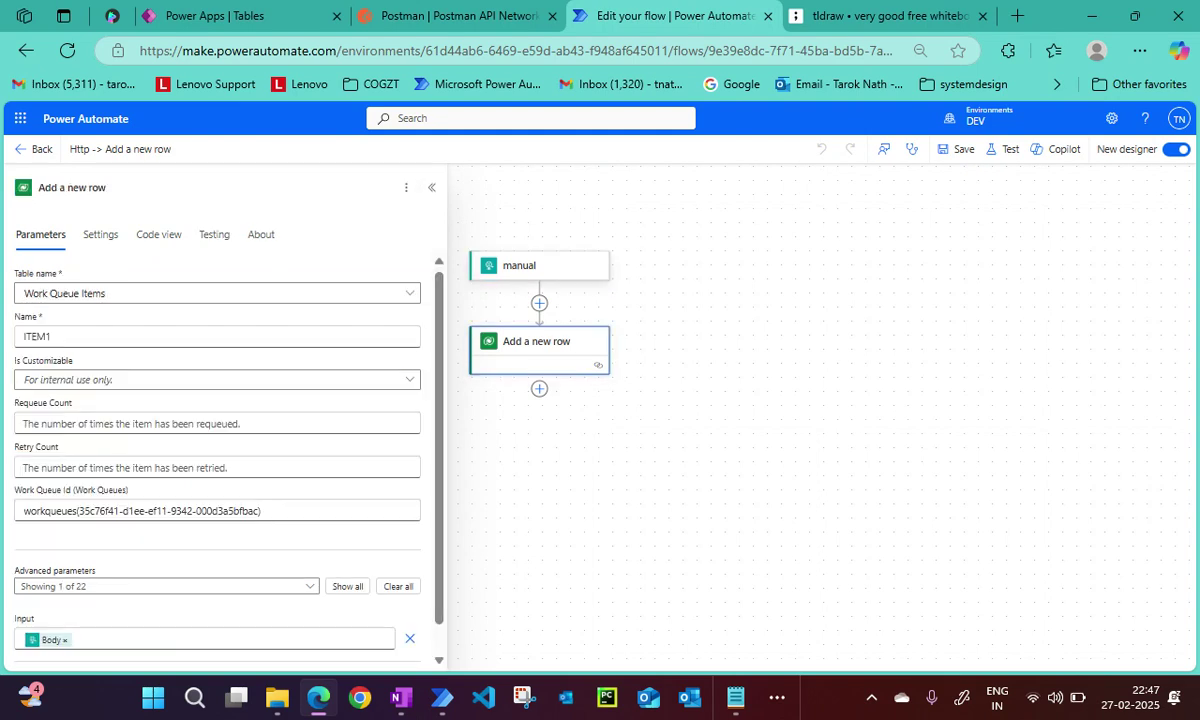
pyautogui.click(519, 265)
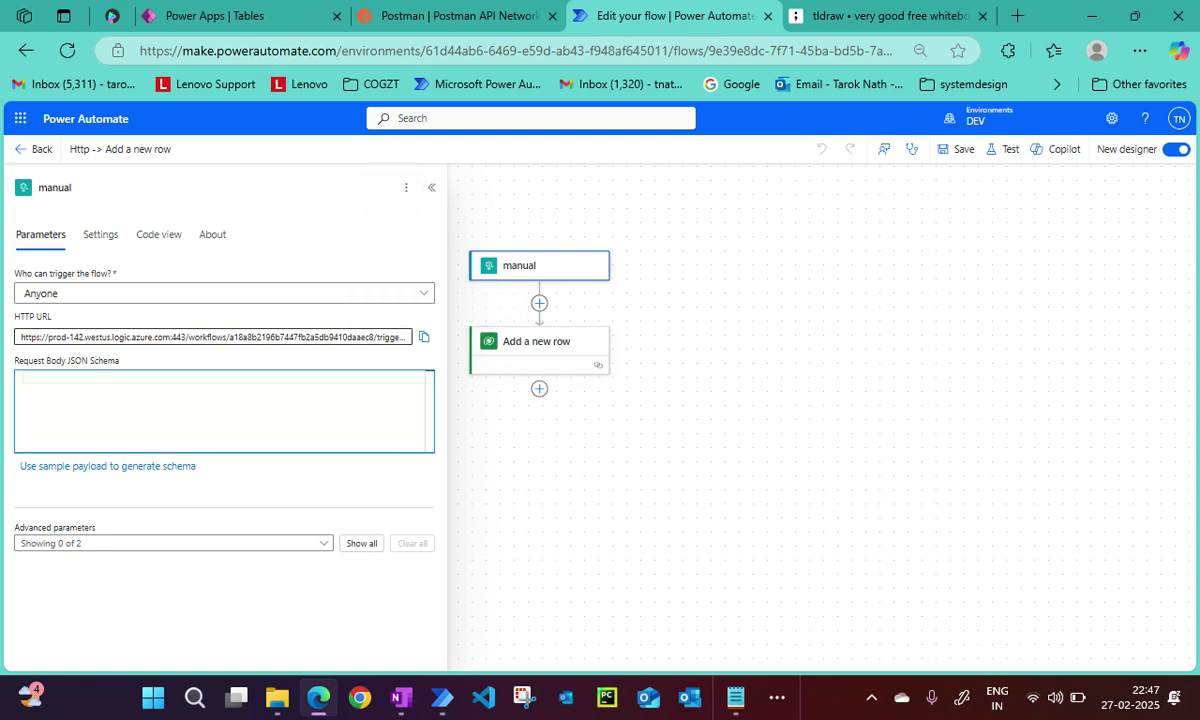
pyautogui.moveTo(155, 337); pyautogui.dragTo(325, 337)
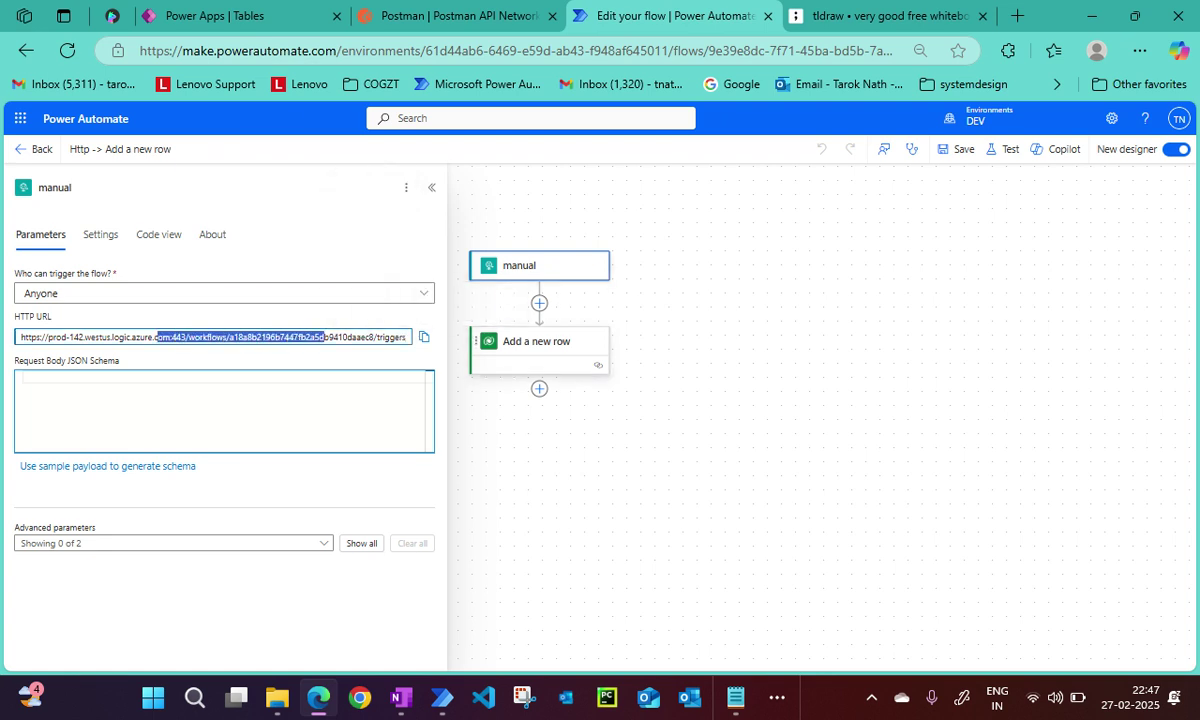
# Reopen Add a new row and highlight the GUID in its Work Queue Id value.
pyautogui.click(537, 341)
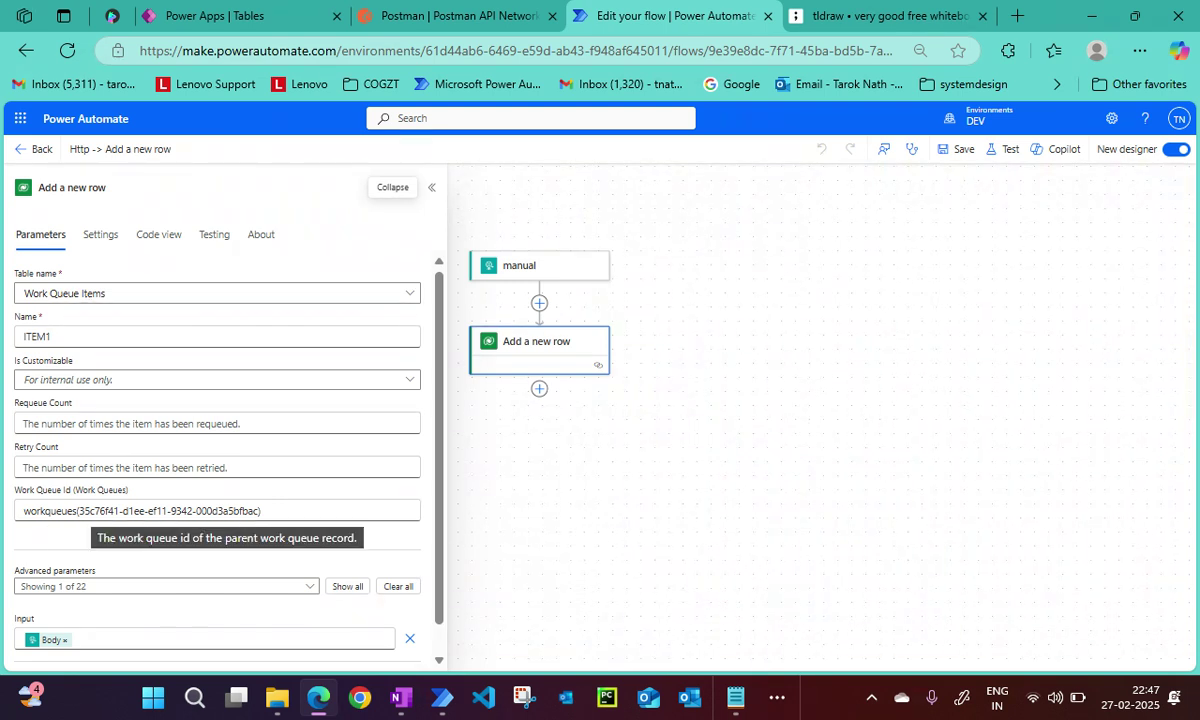
pyautogui.moveTo(80, 511); pyautogui.dragTo(252, 479)
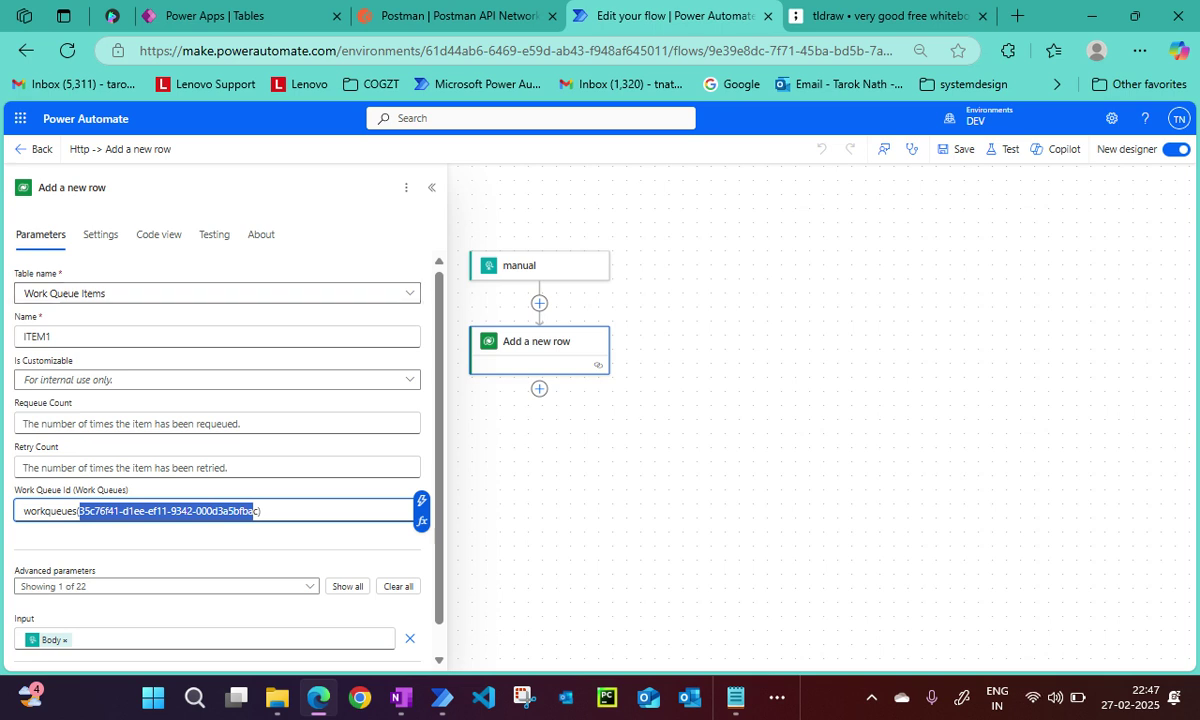
pyautogui.click(22, 511)
pyautogui.moveTo(22, 511); pyautogui.dragTo(262, 511)
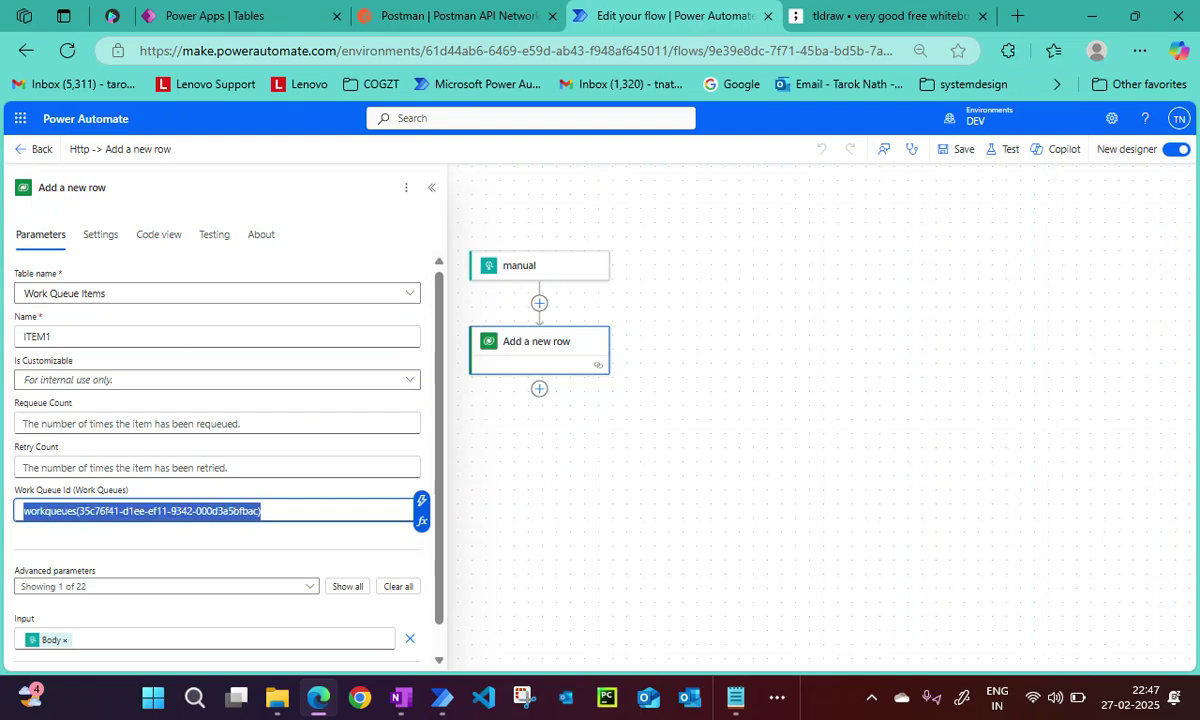
pyautogui.click(80, 511)
pyautogui.moveTo(80, 511); pyautogui.dragTo(260, 511)
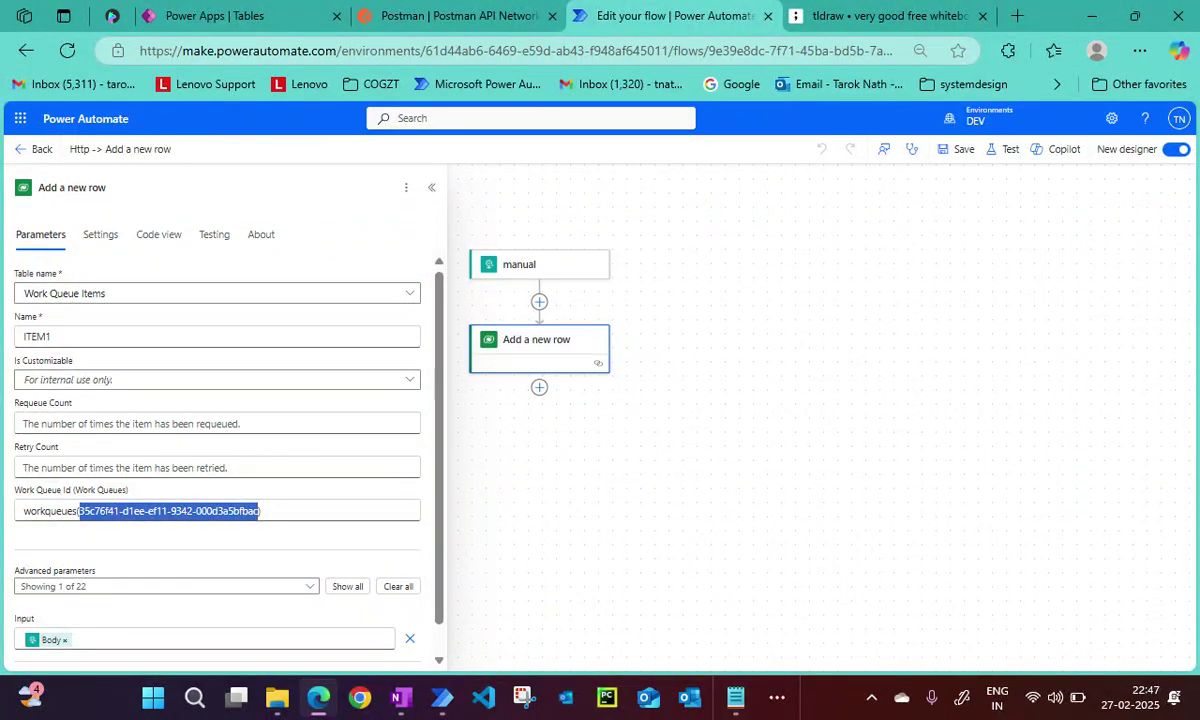
# Add an Invoke web service action to Main with the cloud flow's trigger URL pasted in.
pyautogui.moveTo(441, 697)
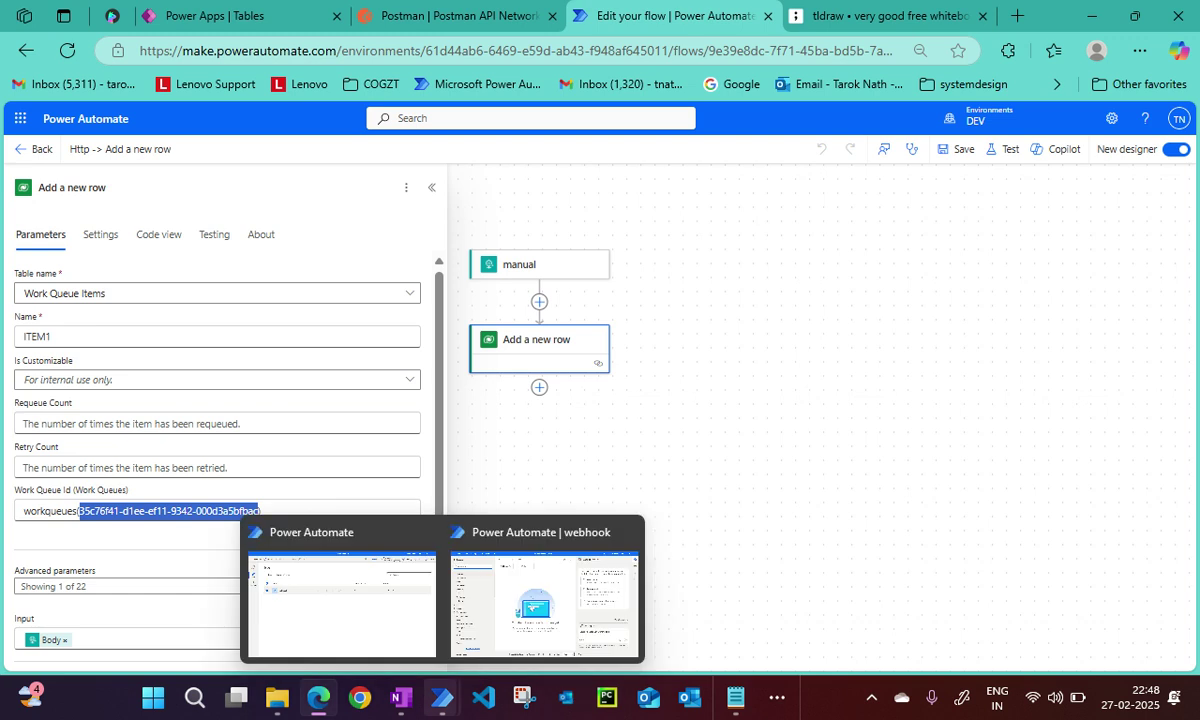
pyautogui.click(543, 590)
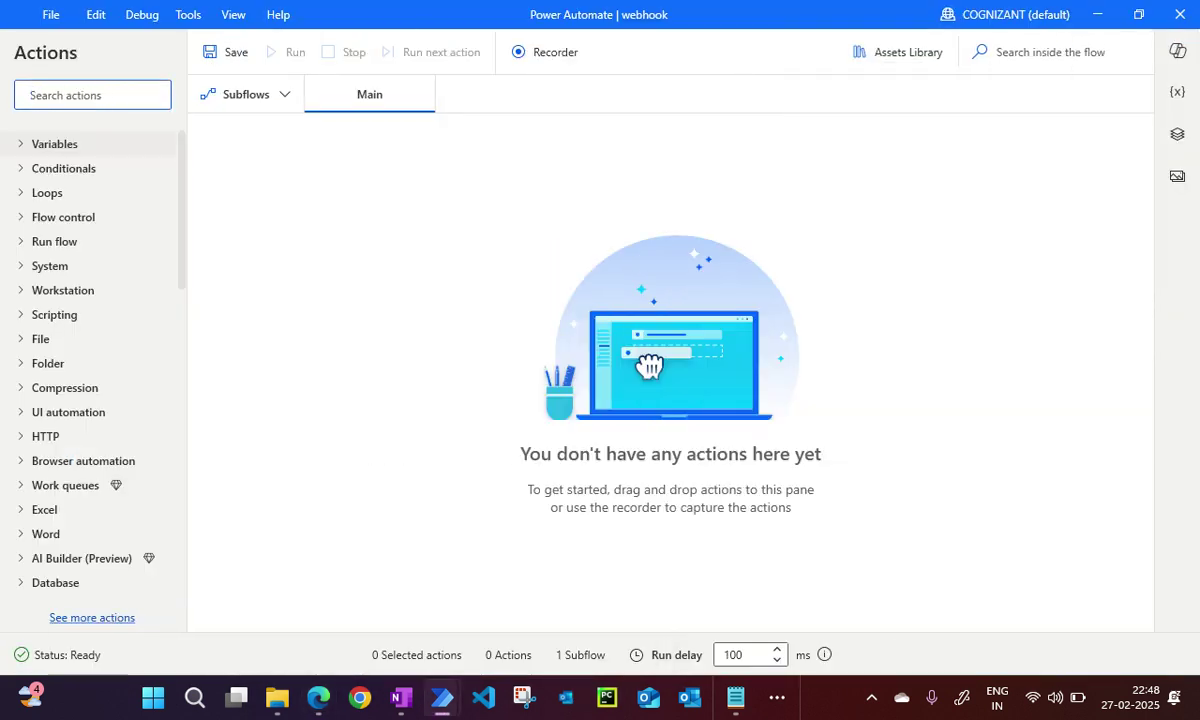
pyautogui.click(38, 94)
pyautogui.write('web')
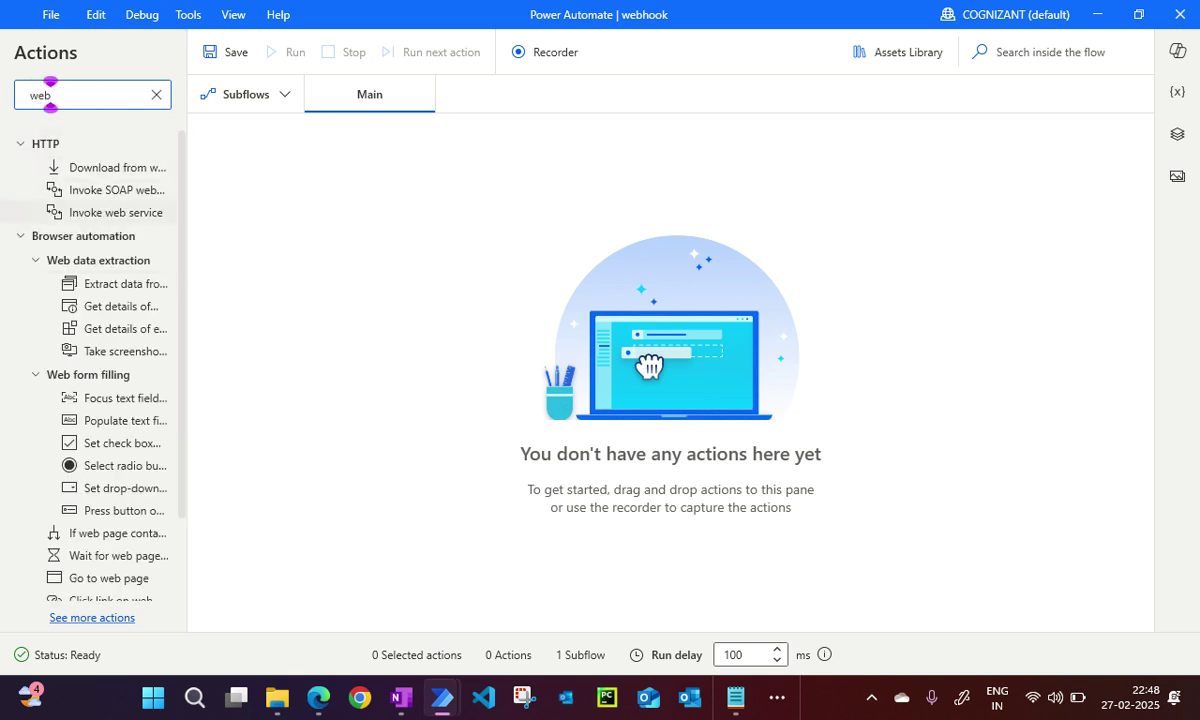
pyautogui.click(115, 212)
pyautogui.moveTo(115, 212); pyautogui.dragTo(723, 158)
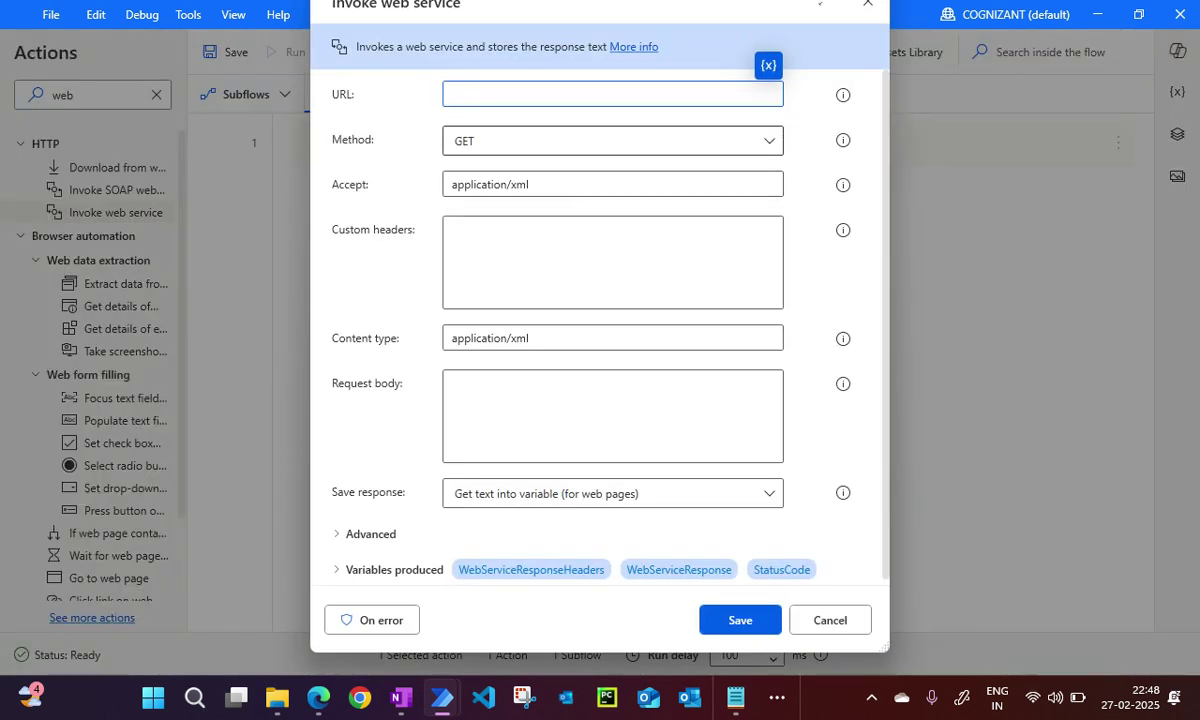
pyautogui.hotkey('ctrl', 'v')
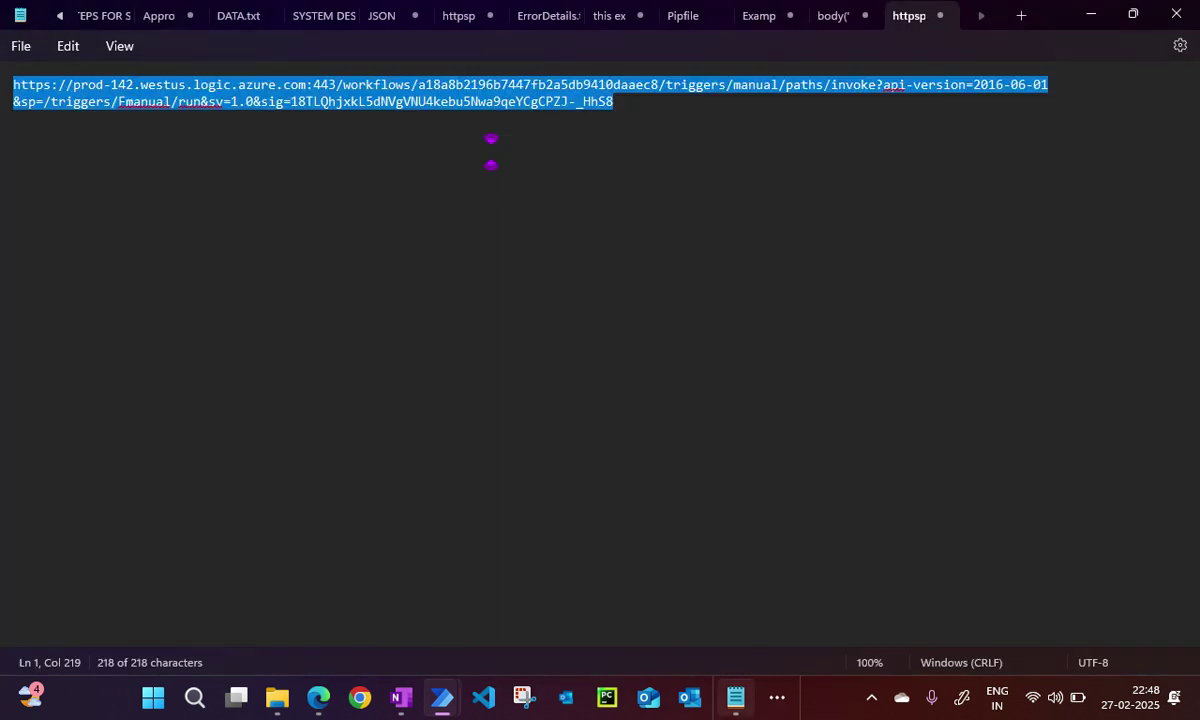
pyautogui.click(735, 697)
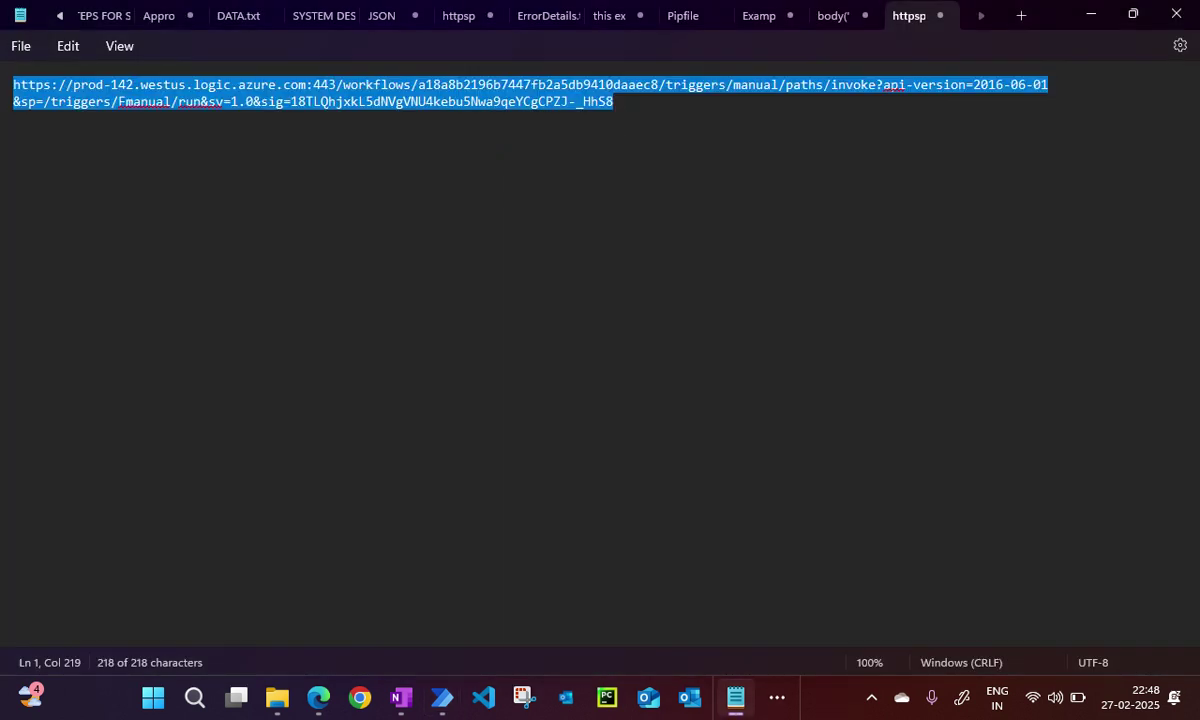
pyautogui.hotkey('alt', 'Tab')
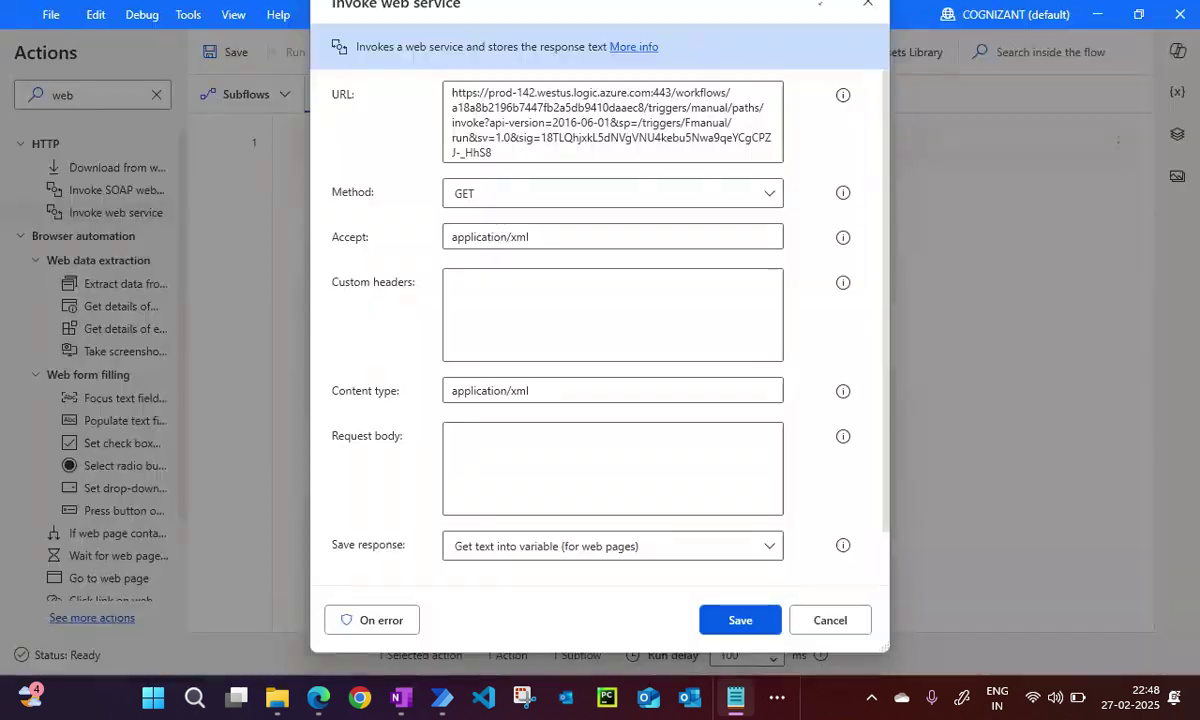
# Change the Accept and Content type values from xml to json.
pyautogui.click(528, 236)
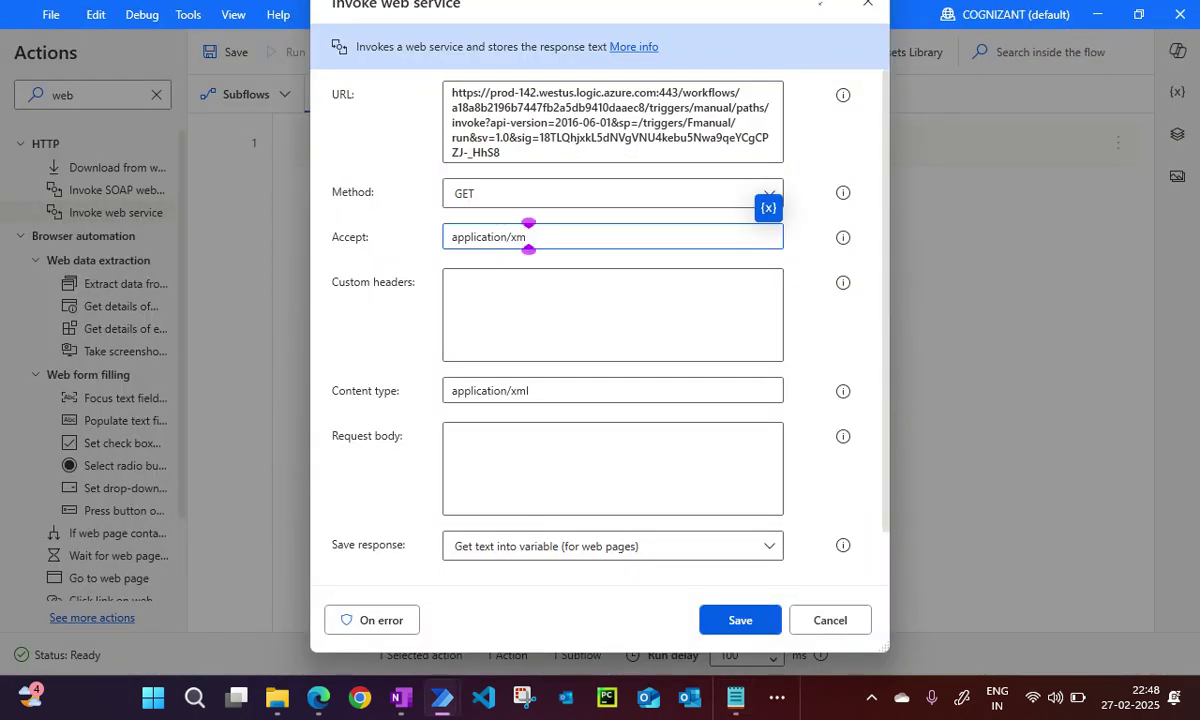
pyautogui.press('BackSpace')
pyautogui.press('BackSpace')
pyautogui.write('json')
pyautogui.click(528, 390)
pyautogui.press('BackSpace')
pyautogui.press('BackSpace')
pyautogui.press('BackSpace')
pyautogui.write('json')
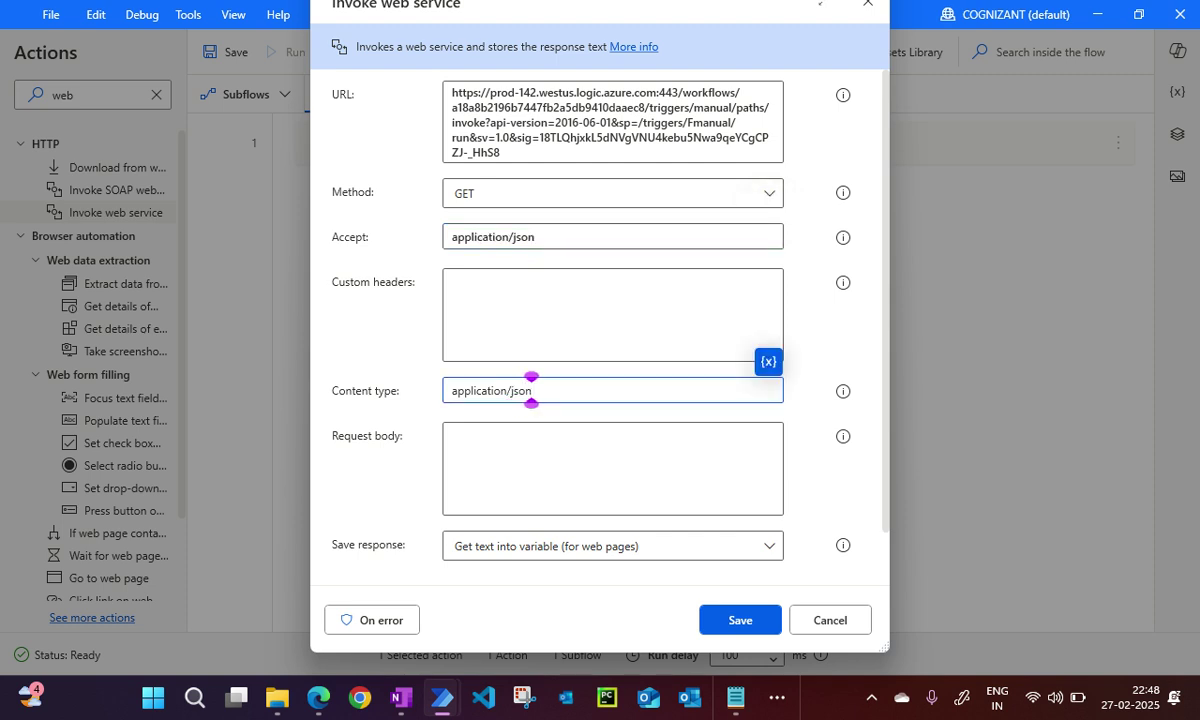
# Set the request body to "12345" and the method to POST, and save the action.
pyautogui.click(456, 432)
pyautogui.write('"')
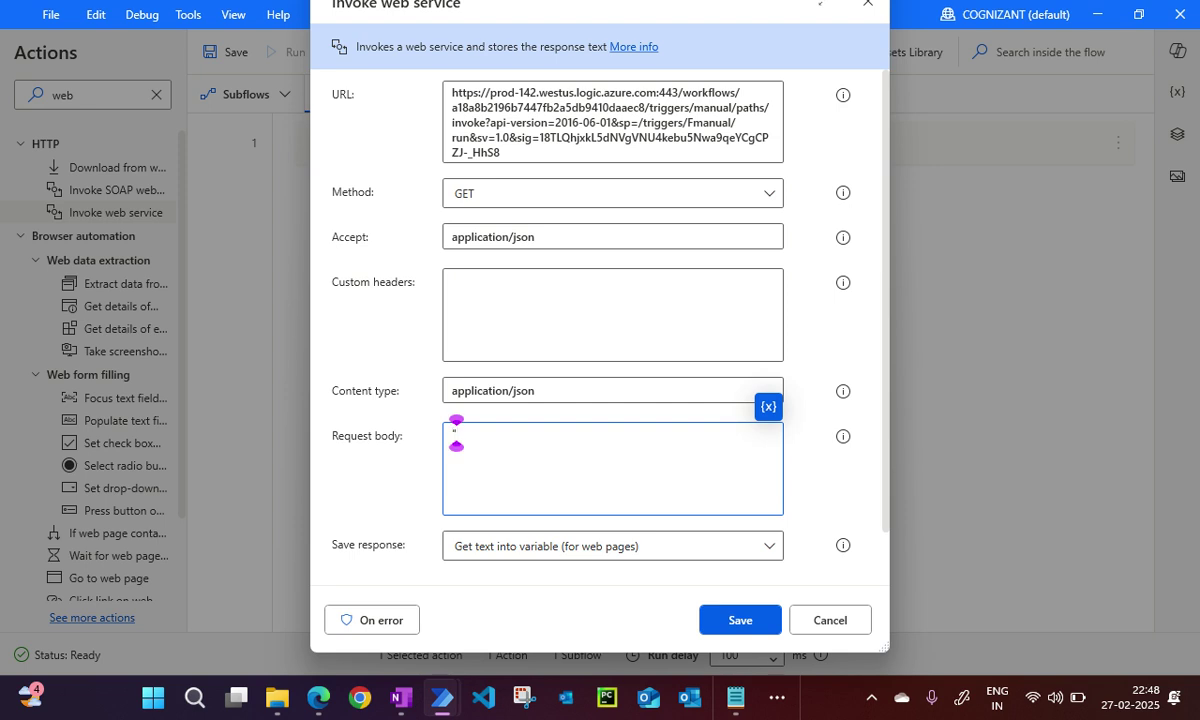
pyautogui.write('12345')
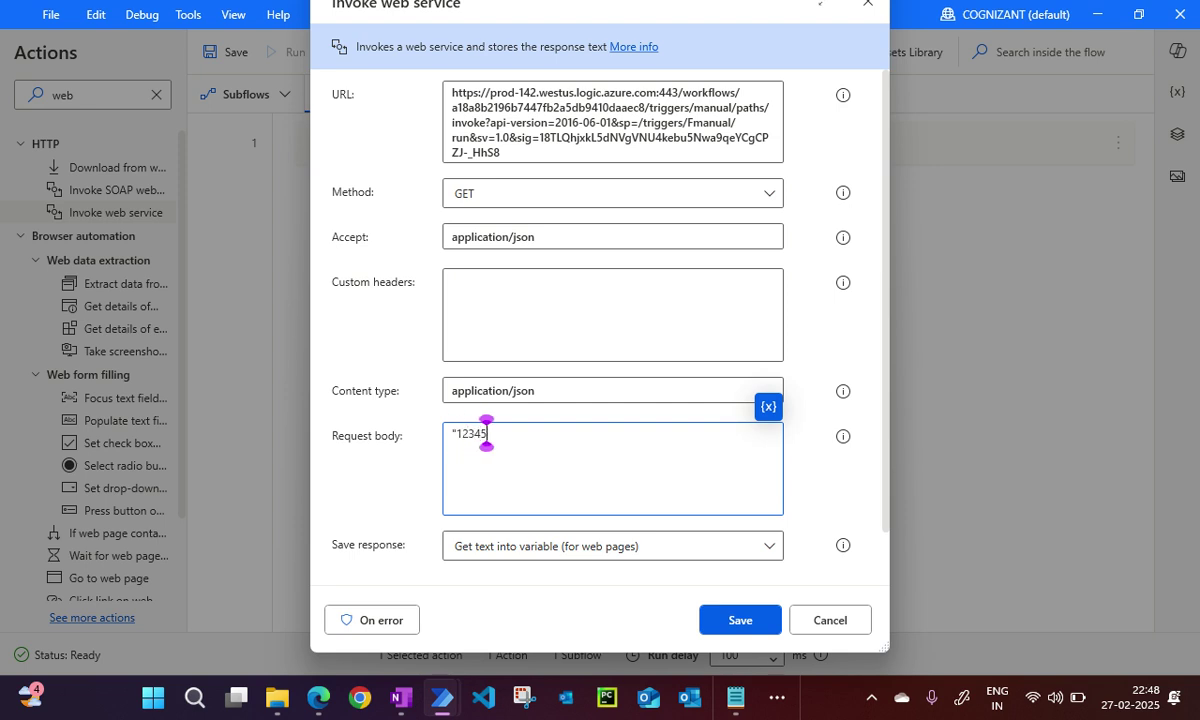
pyautogui.write('"')
pyautogui.hotkey('ctrl', 'a')
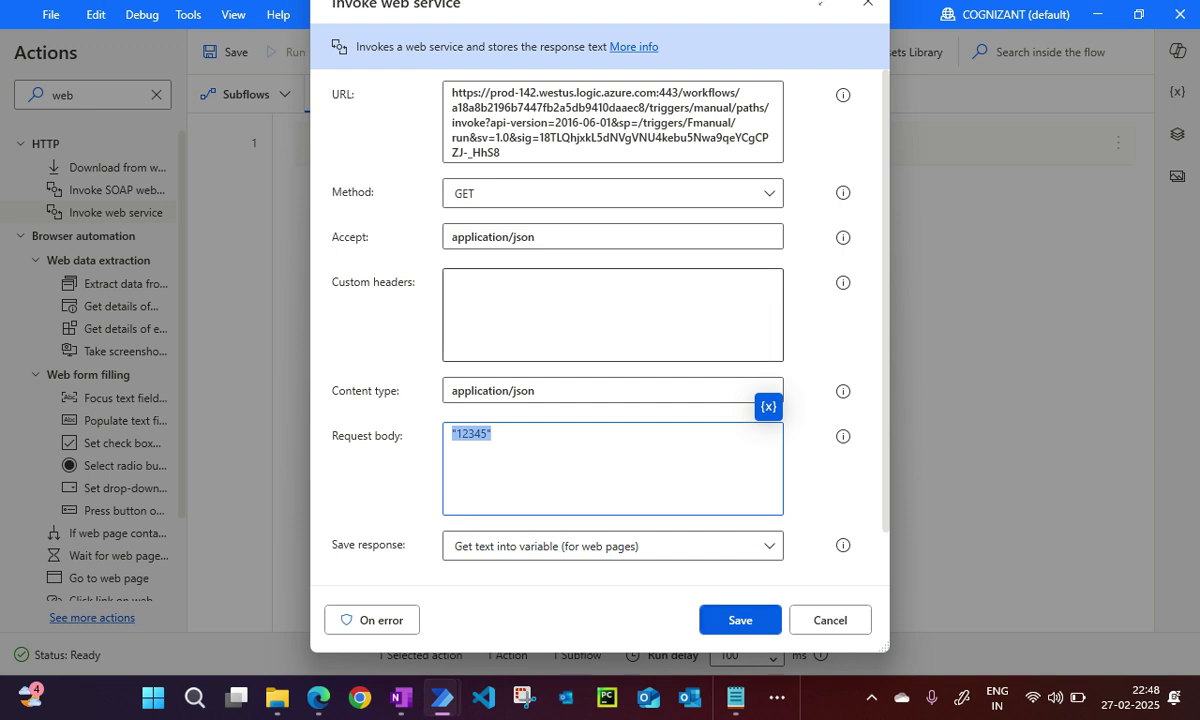
pyautogui.click(612, 193)
pyautogui.click(441, 248)
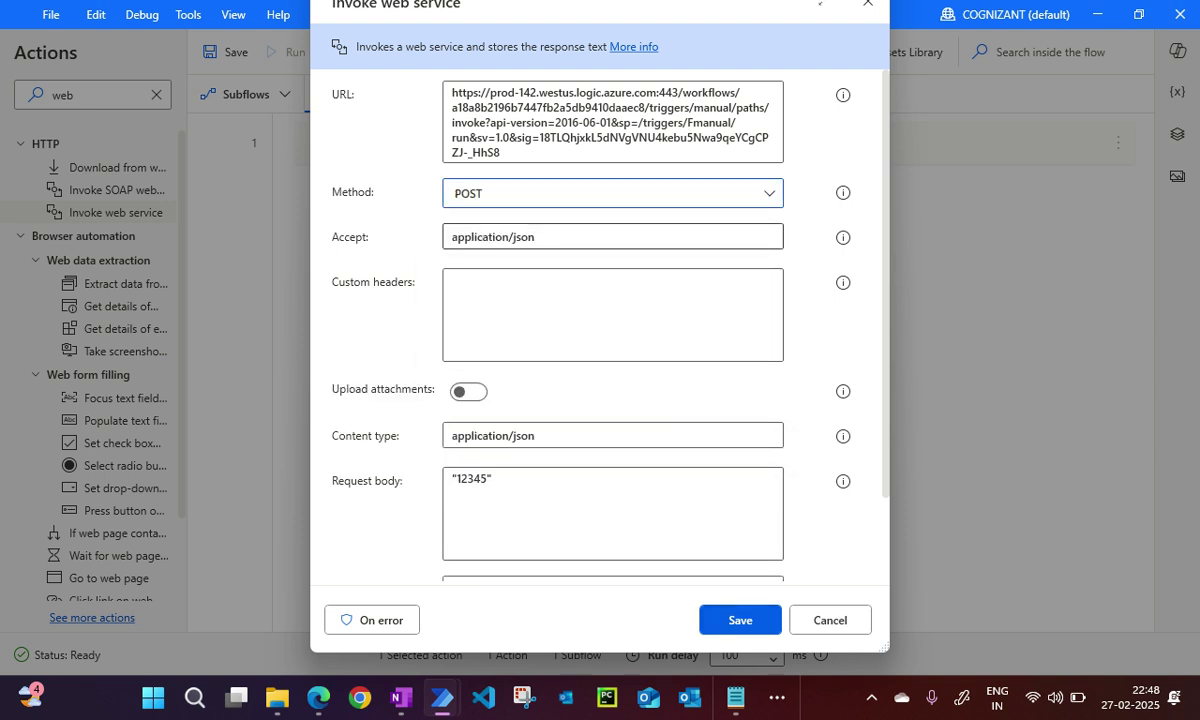
pyautogui.click(740, 620)
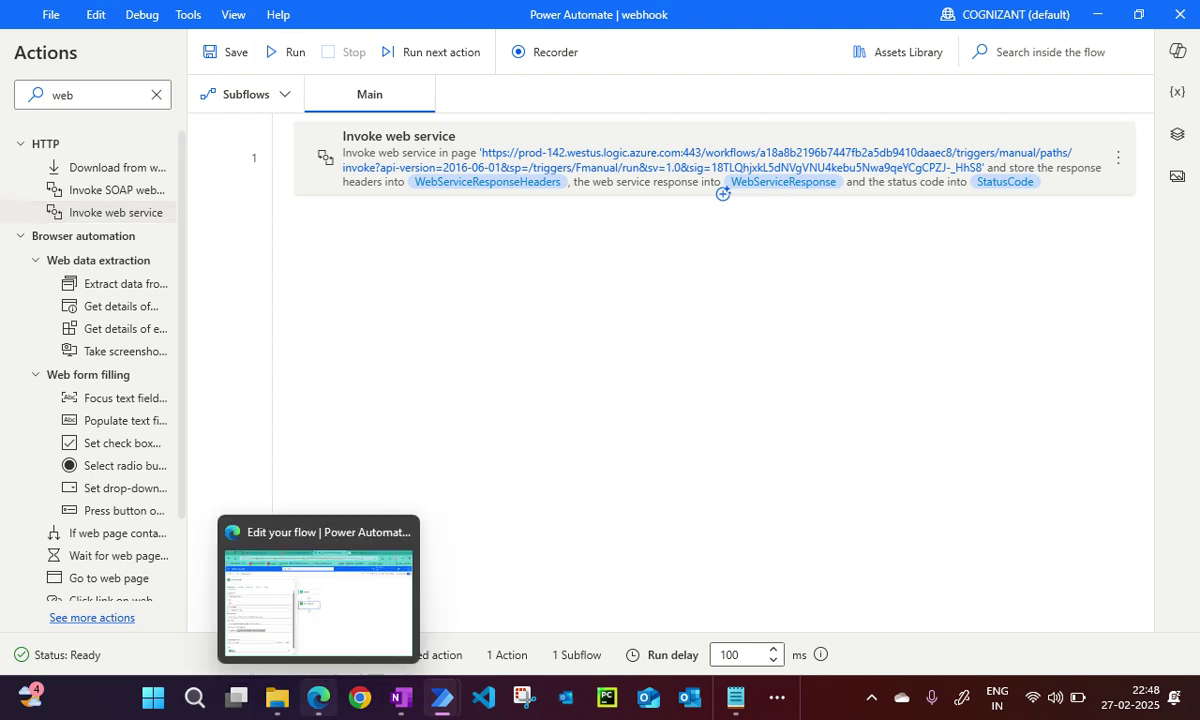
# Save the Http -> Add a new row cloud flow and bring the tldraw tab forward.
pyautogui.click(318, 697)
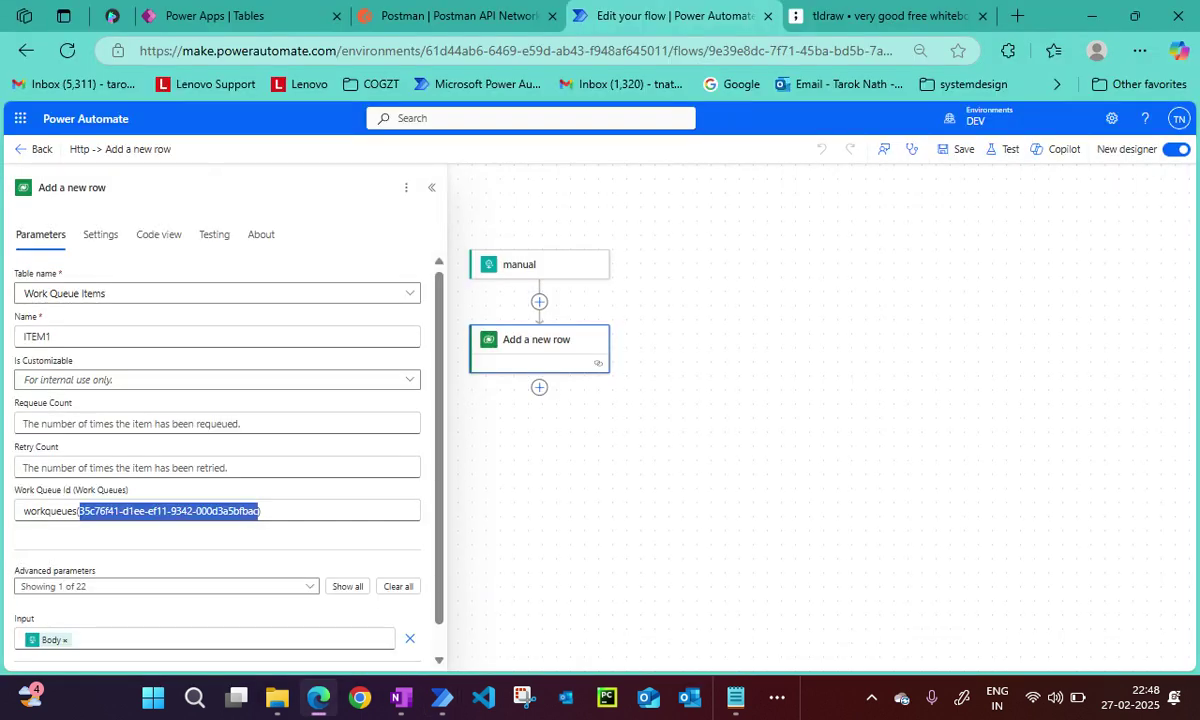
pyautogui.click(957, 149)
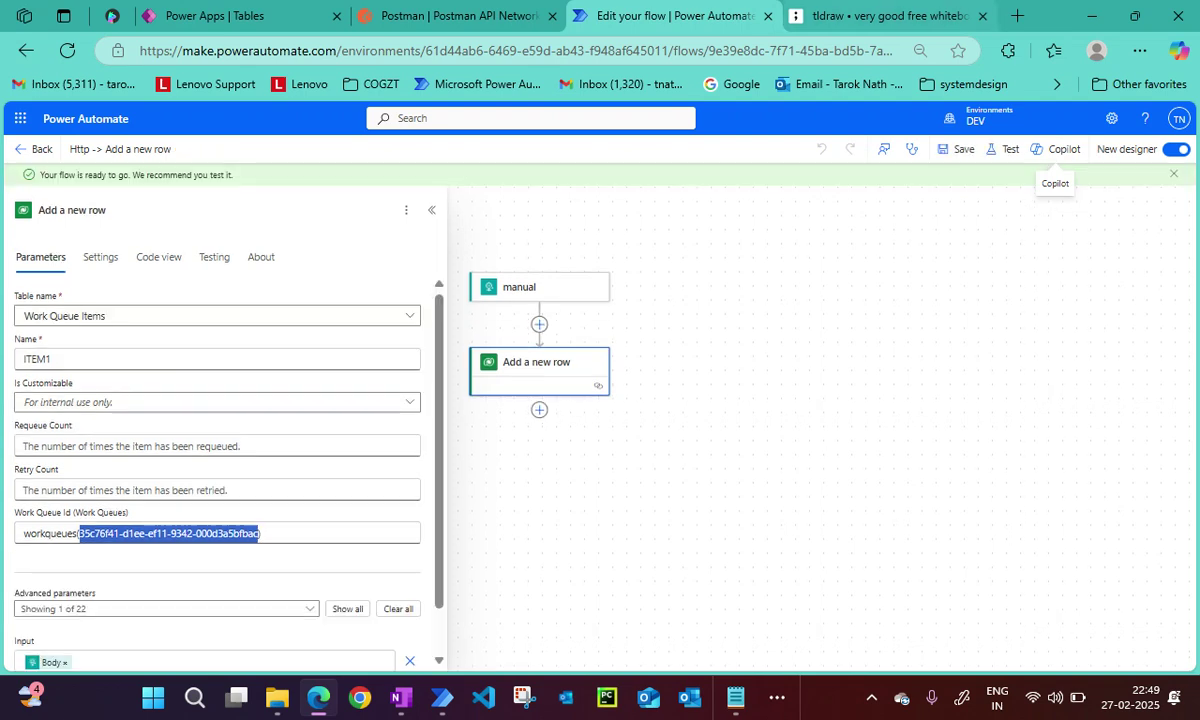
pyautogui.click(318, 697)
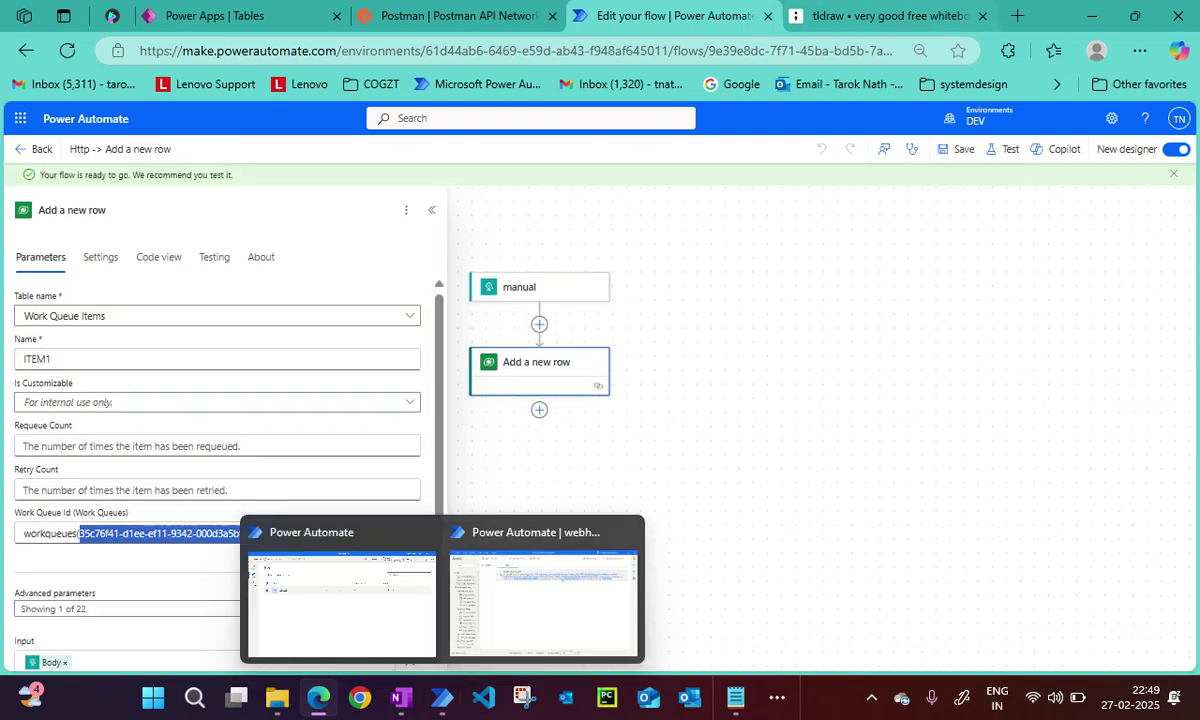
pyautogui.hotkey('ctrl', 'Tab')
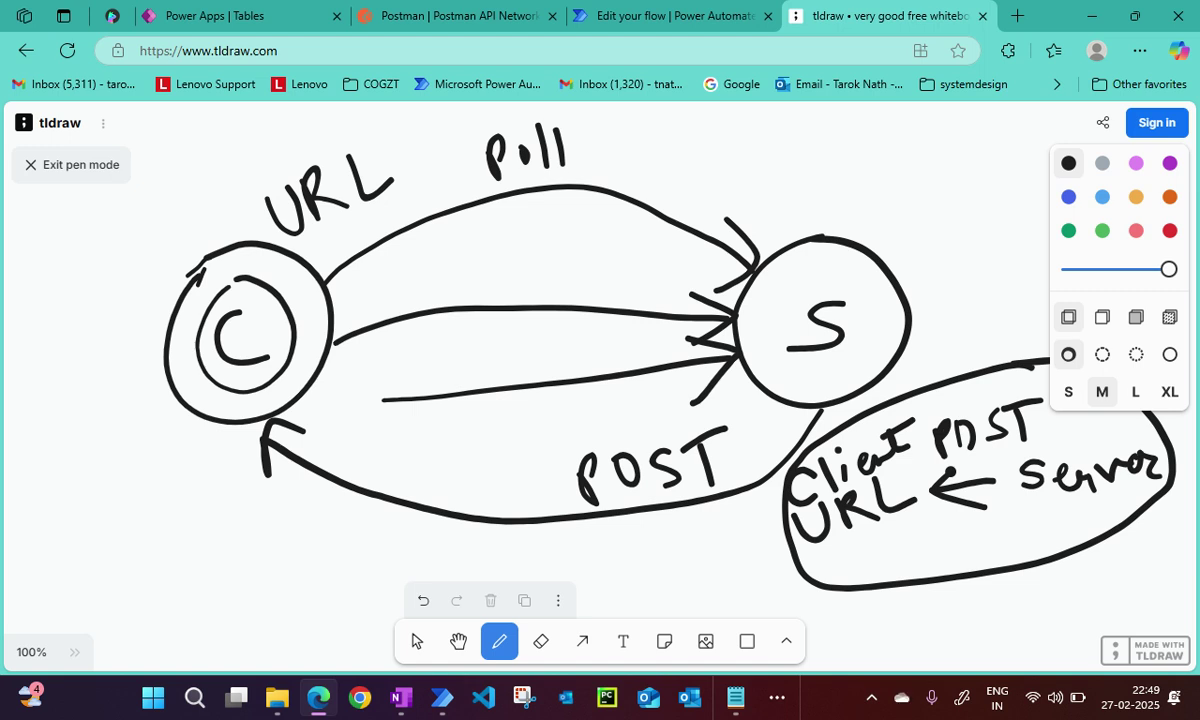
# Draw a Postman arrow into C, write Salesforce above S, and cross out Postman.
pyautogui.moveTo(117, 453)
pyautogui.mouseDown()
pyautogui.moveTo(168, 408)
pyautogui.moveTo(166, 425)
pyautogui.mouseUp()
pyautogui.moveTo(94, 490)
pyautogui.mouseDown()
pyautogui.moveTo(115, 534)
pyautogui.moveTo(125, 458)
pyautogui.moveTo(122, 476)
pyautogui.mouseUp()
pyautogui.moveTo(140, 430); pyautogui.dragTo(145, 458)
pyautogui.moveTo(136, 452)
pyautogui.mouseDown()
pyautogui.moveTo(177, 430)
pyautogui.moveTo(212, 455)
pyautogui.mouseUp()
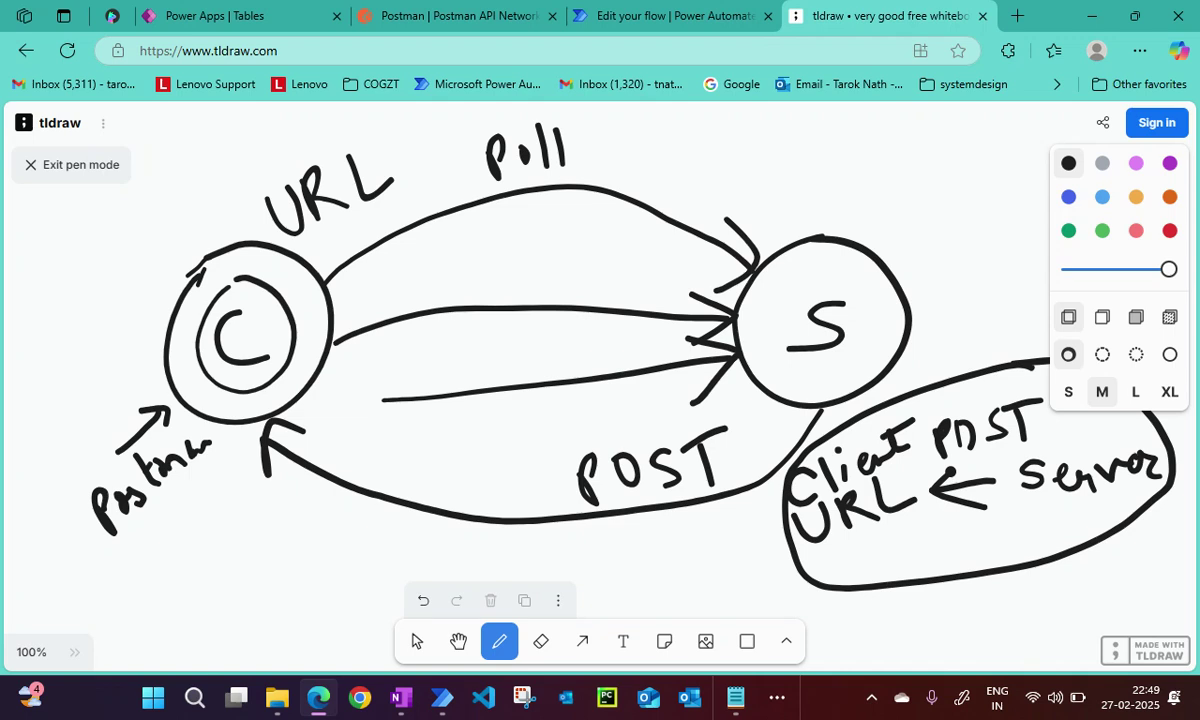
pyautogui.moveTo(812, 162)
pyautogui.mouseDown()
pyautogui.moveTo(790, 222)
pyautogui.moveTo(910, 138)
pyautogui.moveTo(862, 188)
pyautogui.mouseUp()
pyautogui.moveTo(872, 145)
pyautogui.mouseDown()
pyautogui.moveTo(925, 130)
pyautogui.moveTo(988, 140)
pyautogui.mouseUp()
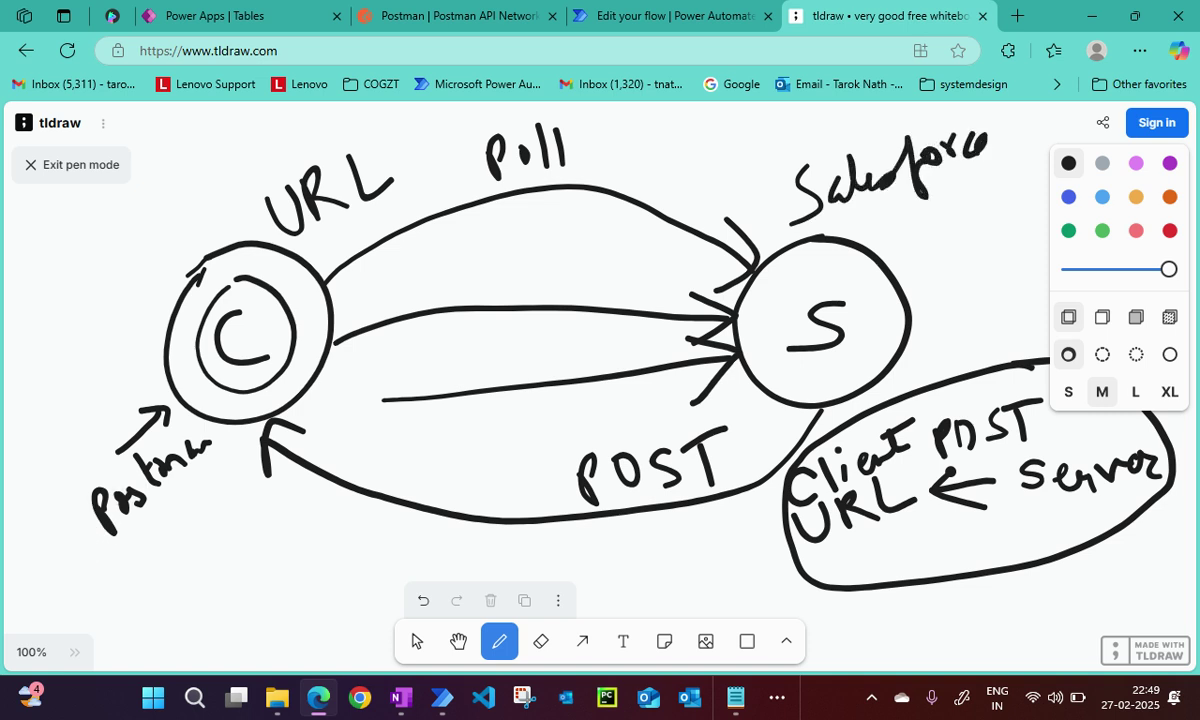
pyautogui.moveTo(100, 515); pyautogui.dragTo(205, 440)
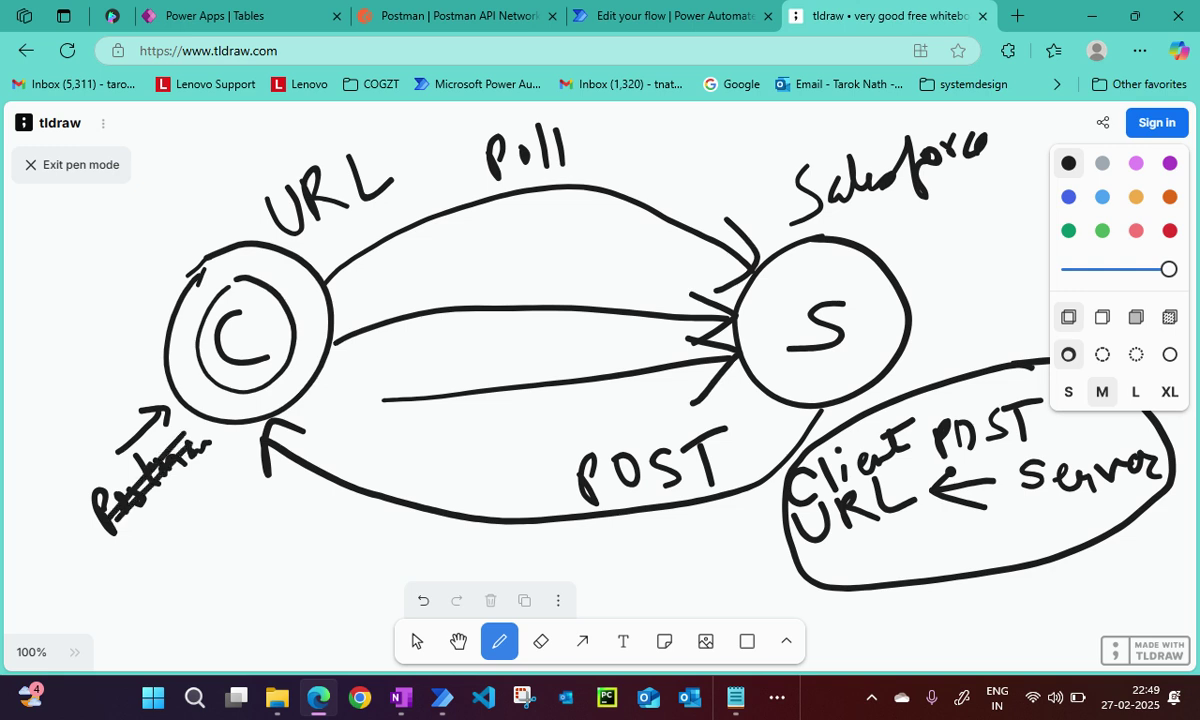
# Write SAP and SNow under Salesforce, bracket the three, and draw an arrow to Poll.
pyautogui.moveTo(898, 216)
pyautogui.mouseDown()
pyautogui.moveTo(876, 248)
pyautogui.moveTo(928, 238)
pyautogui.moveTo(942, 222)
pyautogui.mouseUp()
pyautogui.moveTo(922, 270)
pyautogui.mouseDown()
pyautogui.moveTo(906, 293)
pyautogui.moveTo(944, 260)
pyautogui.moveTo(958, 280)
pyautogui.moveTo(990, 257)
pyautogui.moveTo(1001, 228)
pyautogui.mouseUp()
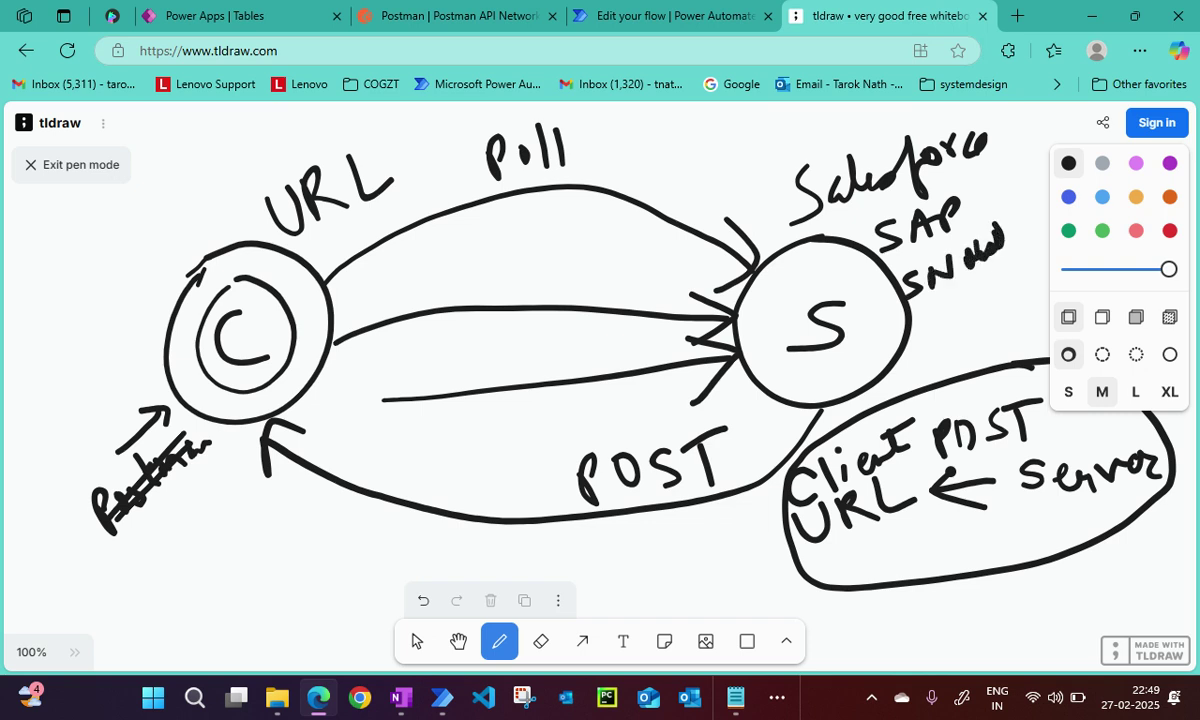
pyautogui.moveTo(930, 310)
pyautogui.mouseDown()
pyautogui.moveTo(985, 280)
pyautogui.moveTo(1025, 235)
pyautogui.moveTo(1020, 180)
pyautogui.mouseUp()
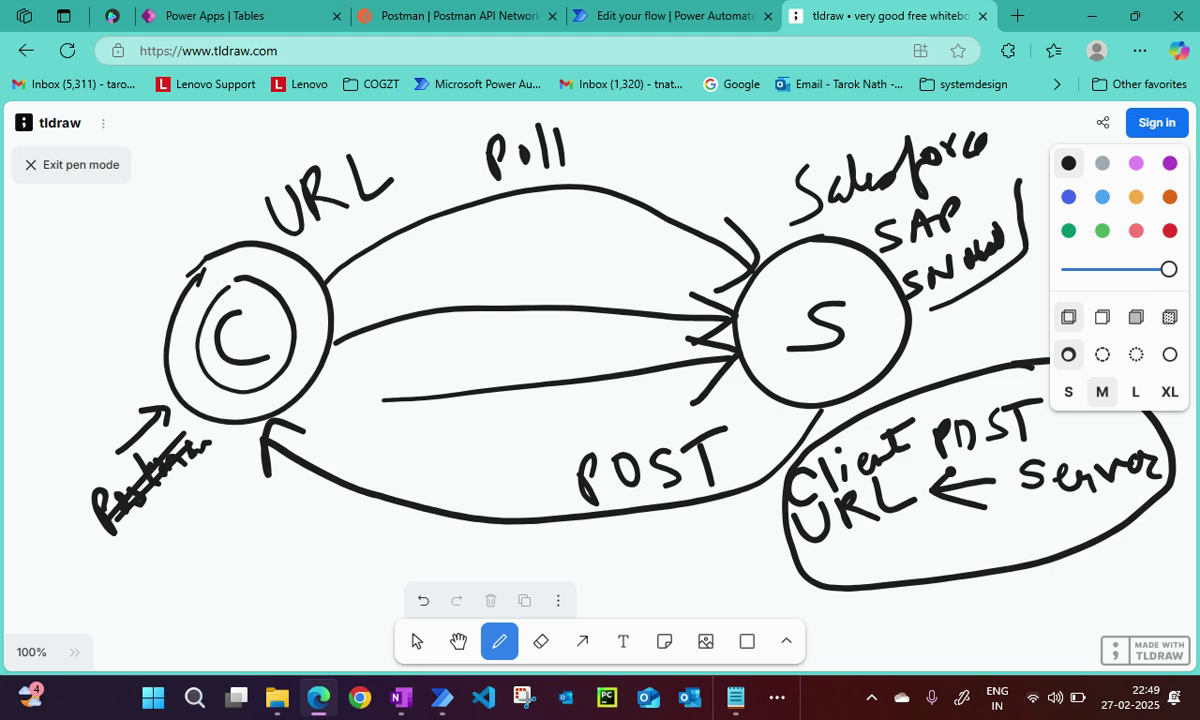
pyautogui.moveTo(925, 116)
pyautogui.mouseDown()
pyautogui.moveTo(988, 122)
pyautogui.moveTo(588, 150)
pyautogui.moveTo(618, 158)
pyautogui.mouseUp()
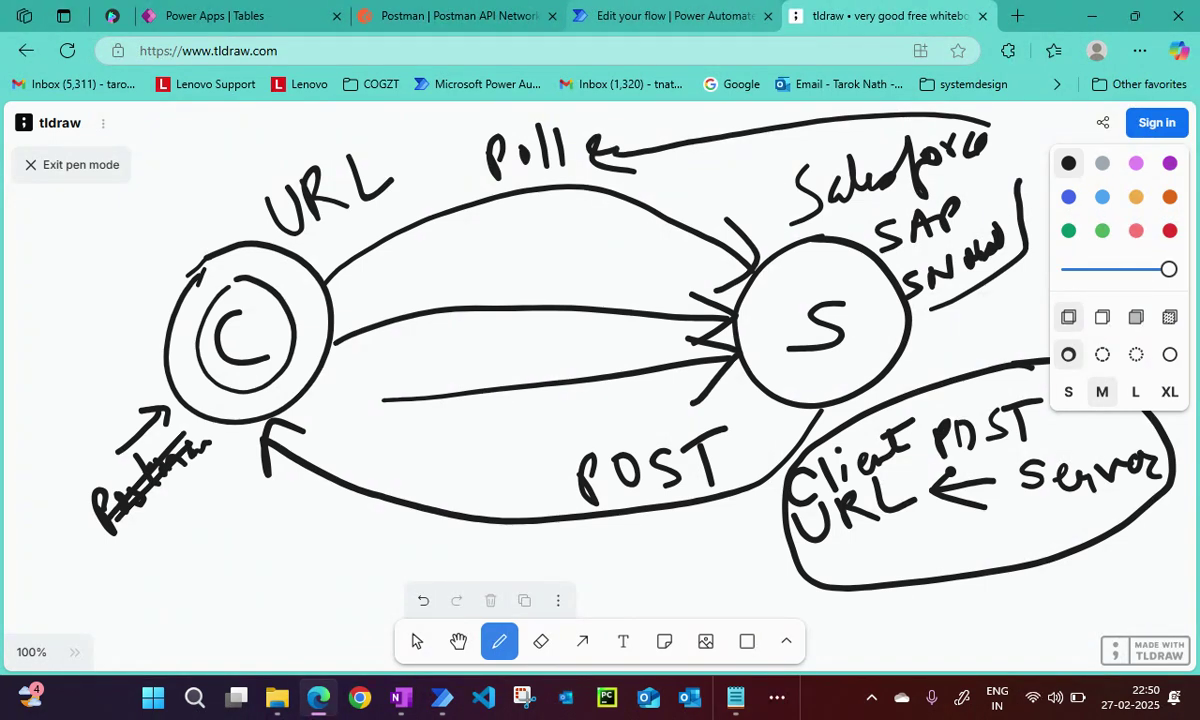
pyautogui.moveTo(442, 697)
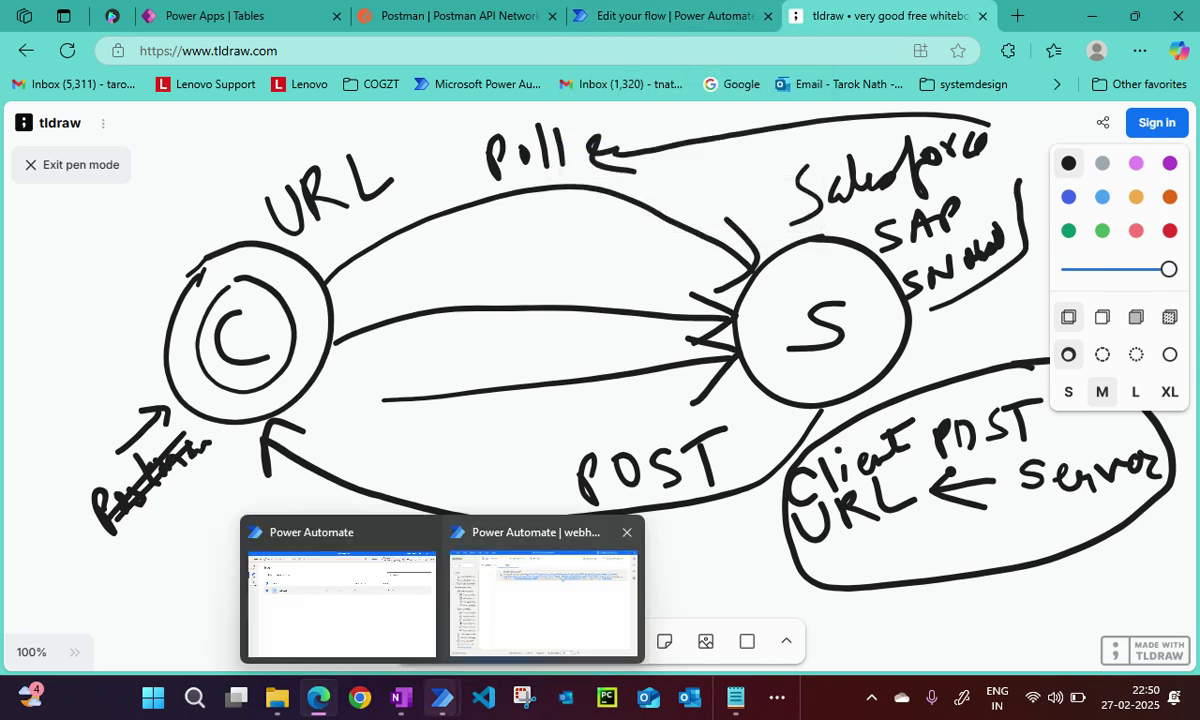
pyautogui.click(543, 600)
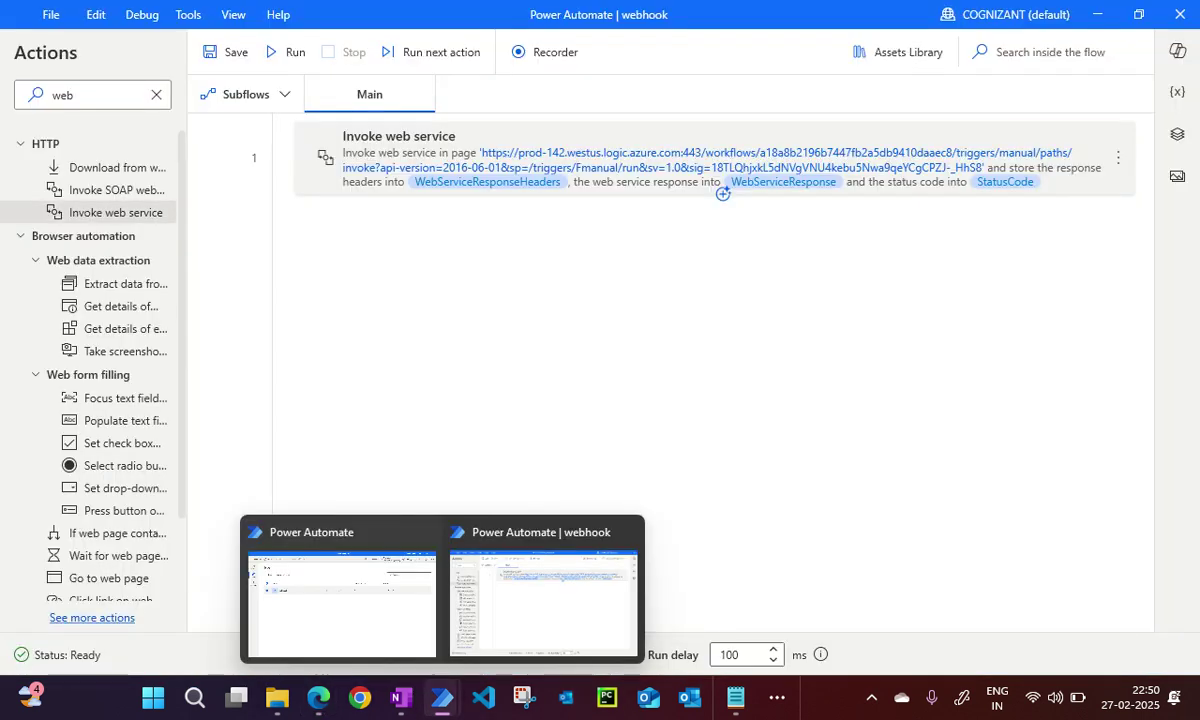
pyautogui.click(342, 595)
pyautogui.click(318, 697)
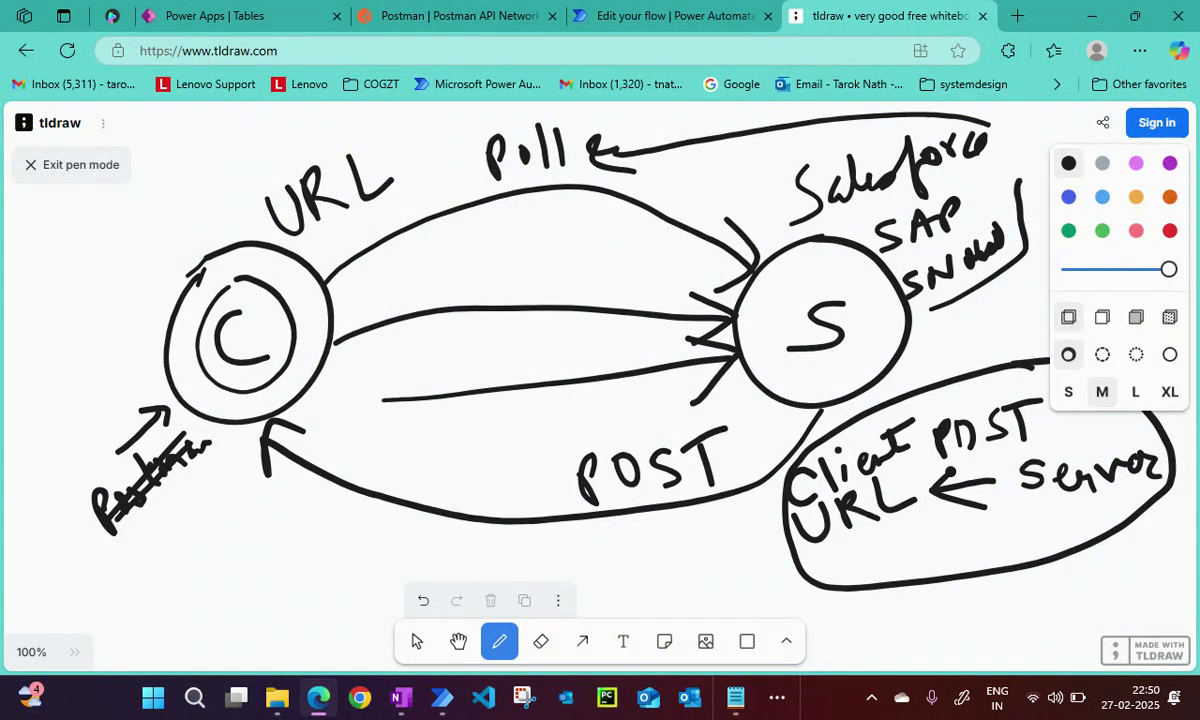
# Run the desktop webhook flow and view the WebServiceResponse value with its 401 error.
pyautogui.moveTo(442, 697)
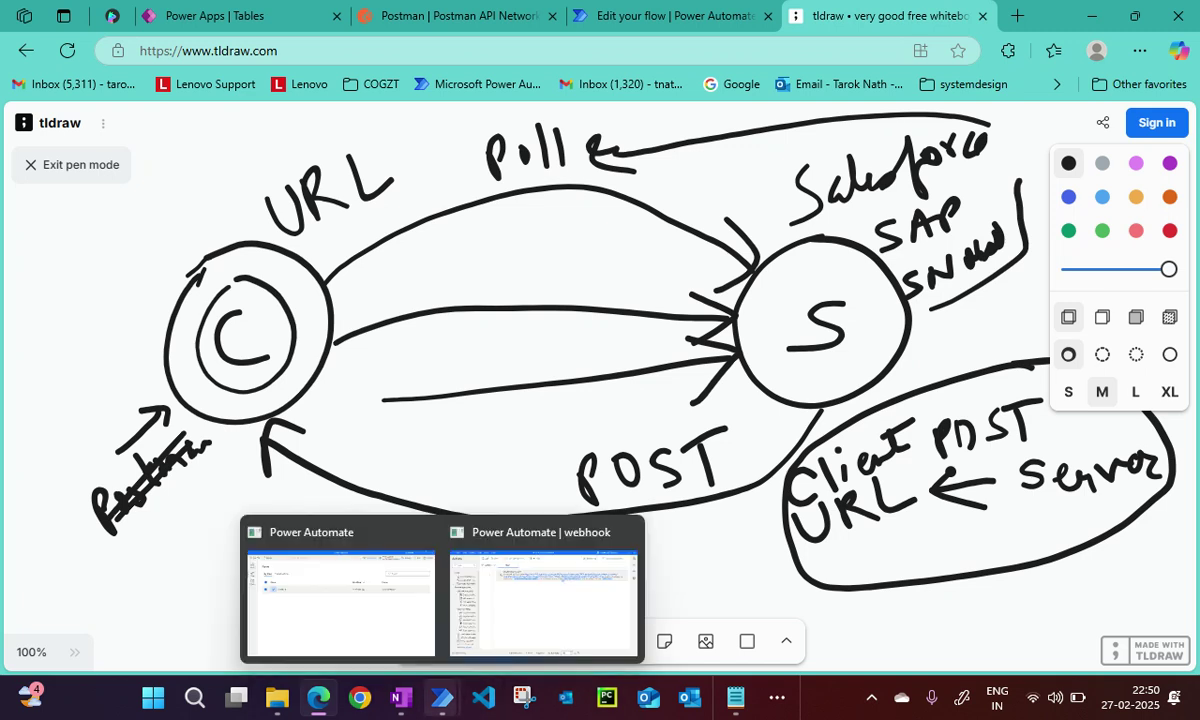
pyautogui.click(540, 590)
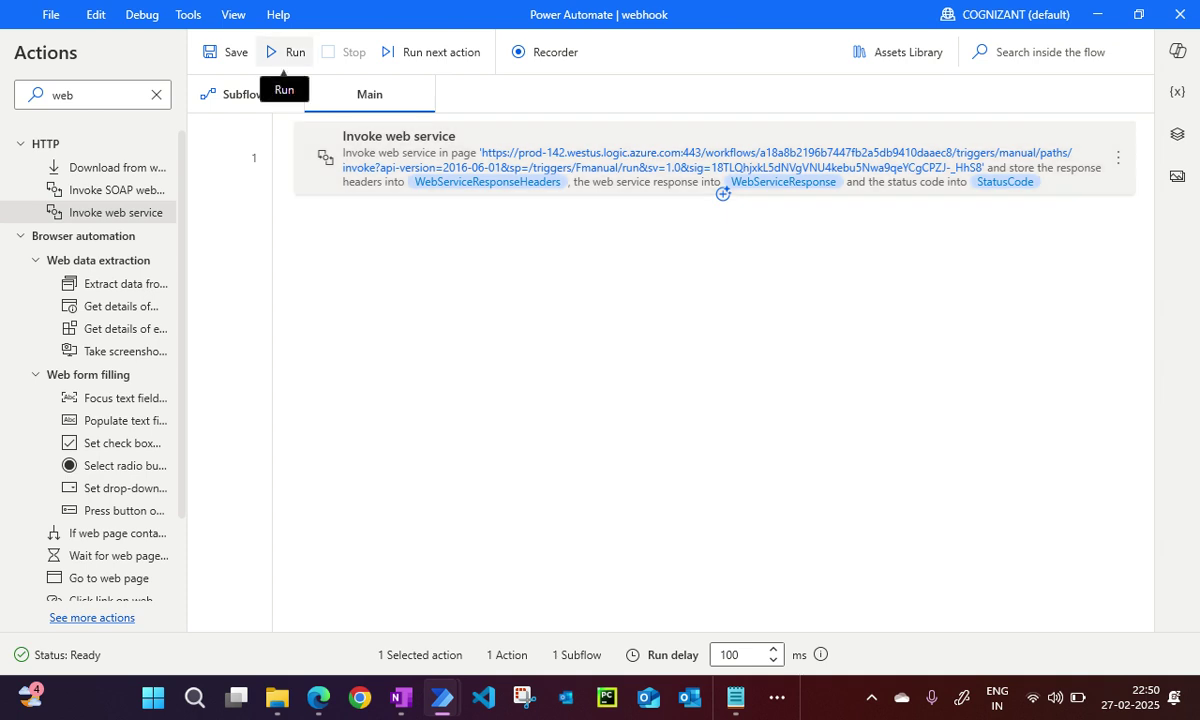
pyautogui.click(283, 60)
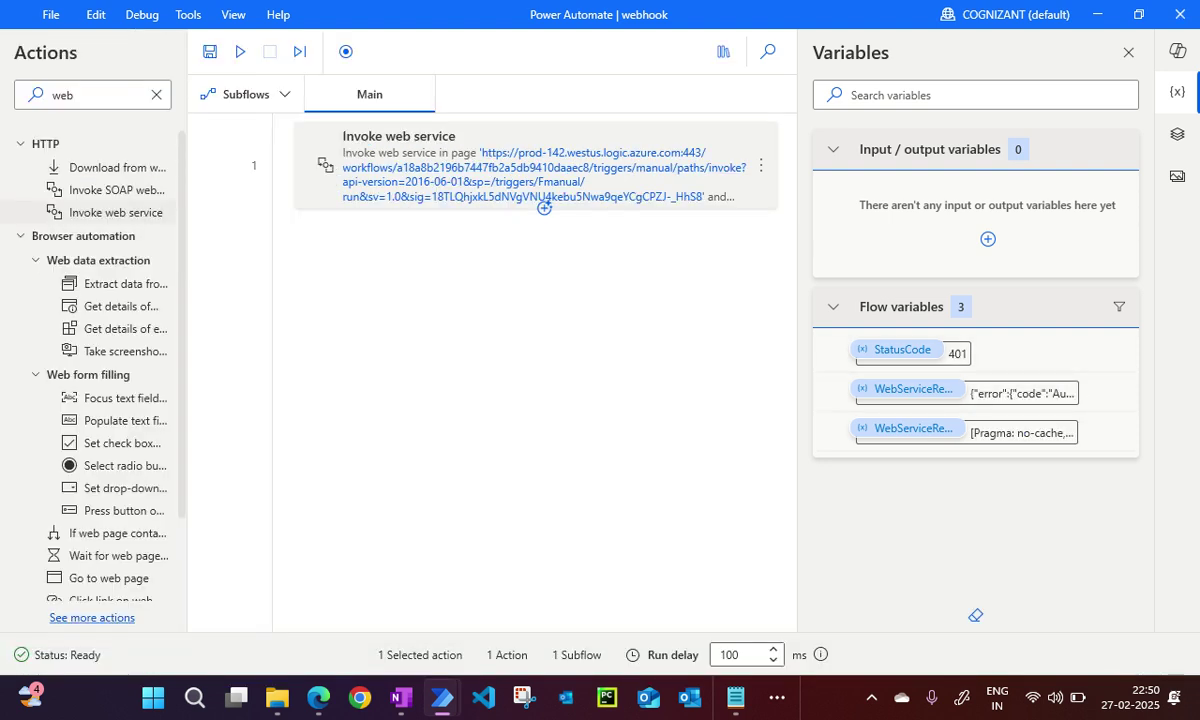
pyautogui.click(1098, 392)
pyautogui.hscroll(10, 600, 305)
pyautogui.click(723, 426)
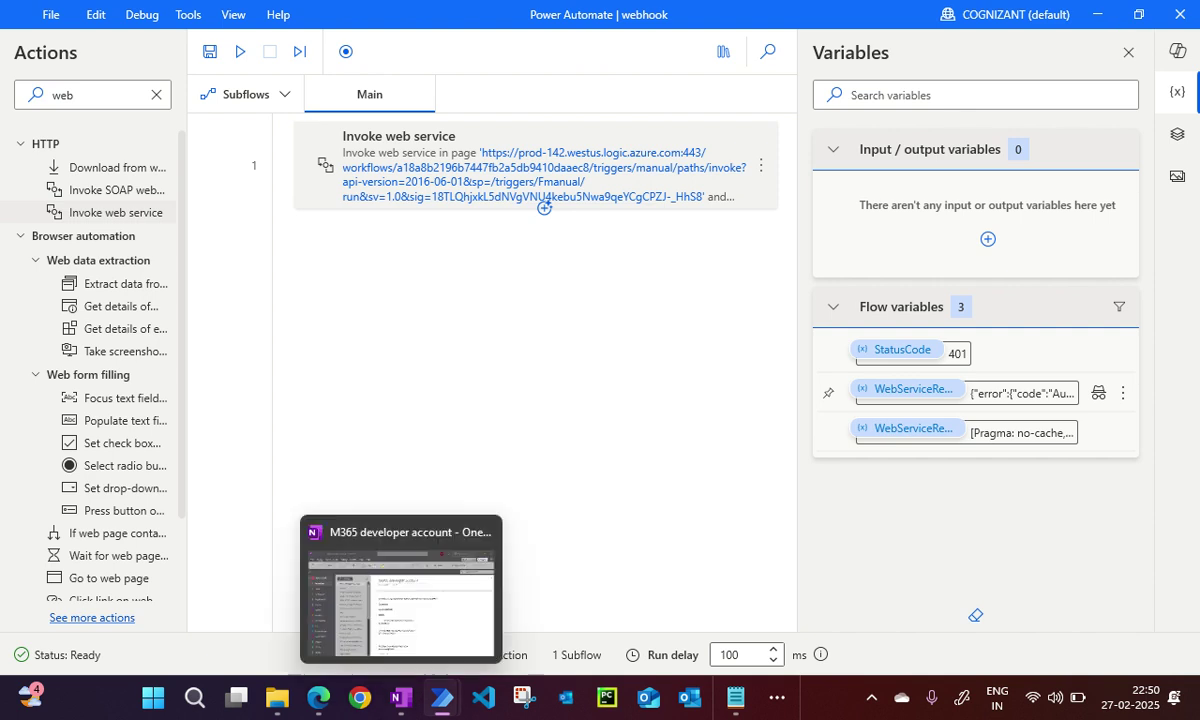
# Check the cloud flow and whiteboard tabs, then close the desktop flow's Variables pane.
pyautogui.click(318, 698)
pyautogui.click(670, 16)
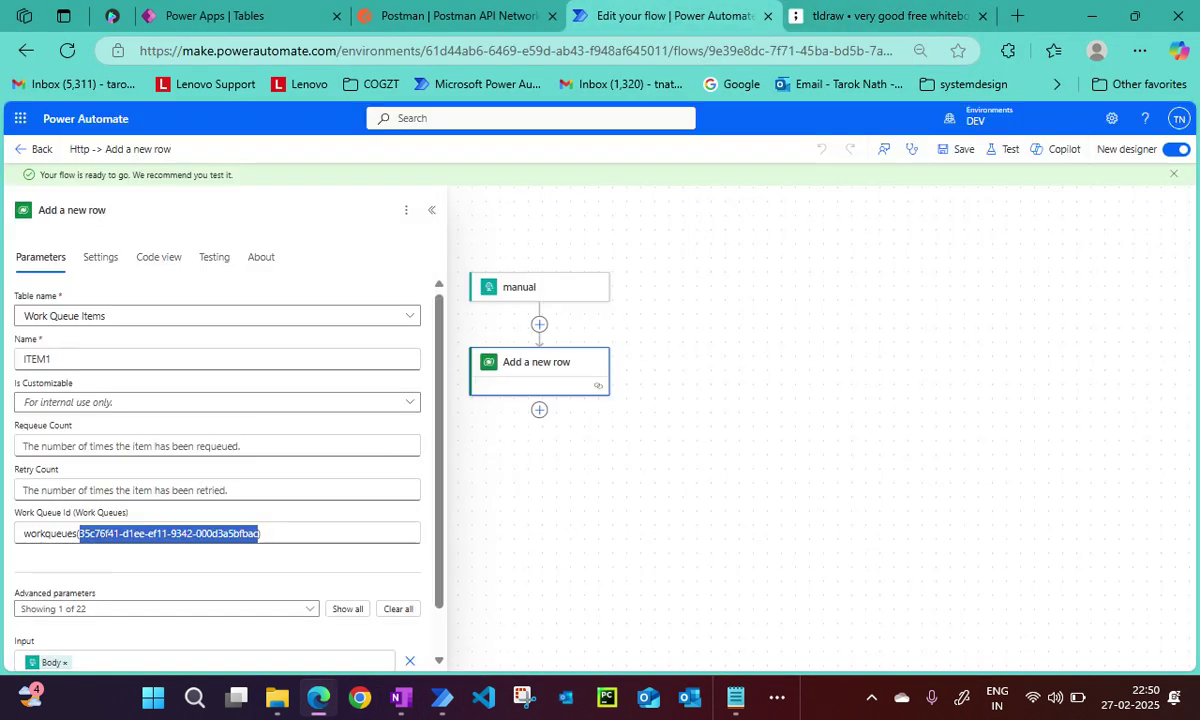
pyautogui.click(880, 16)
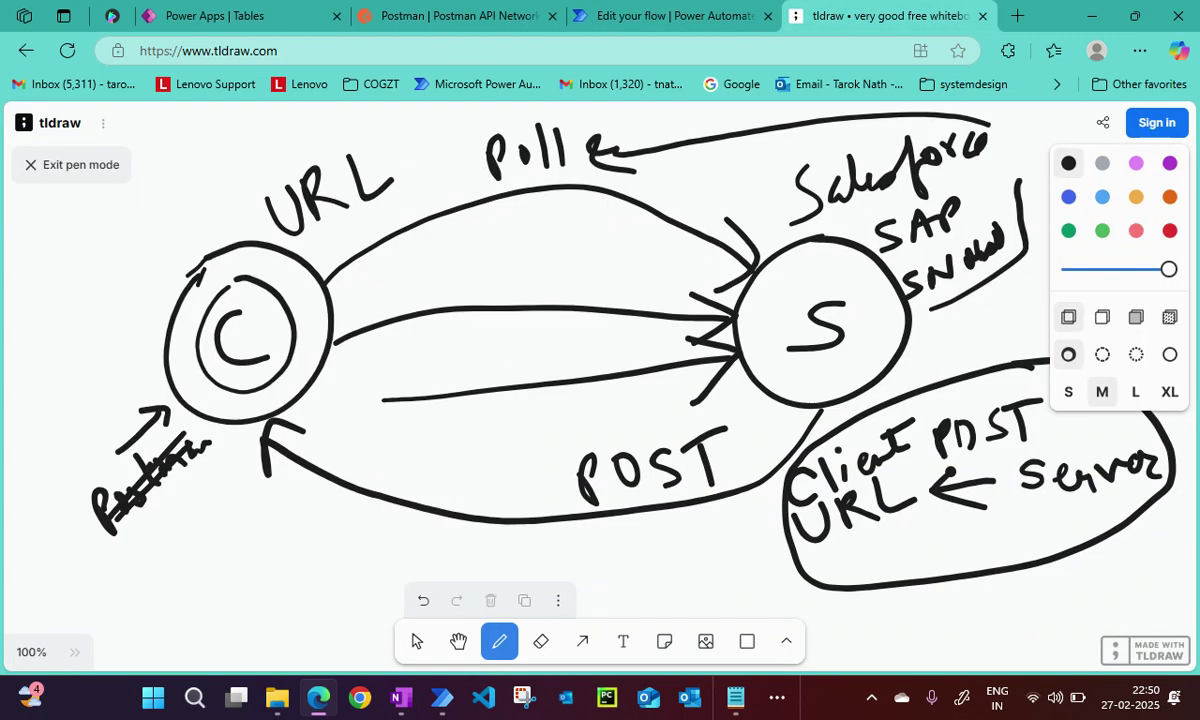
pyautogui.click(670, 16)
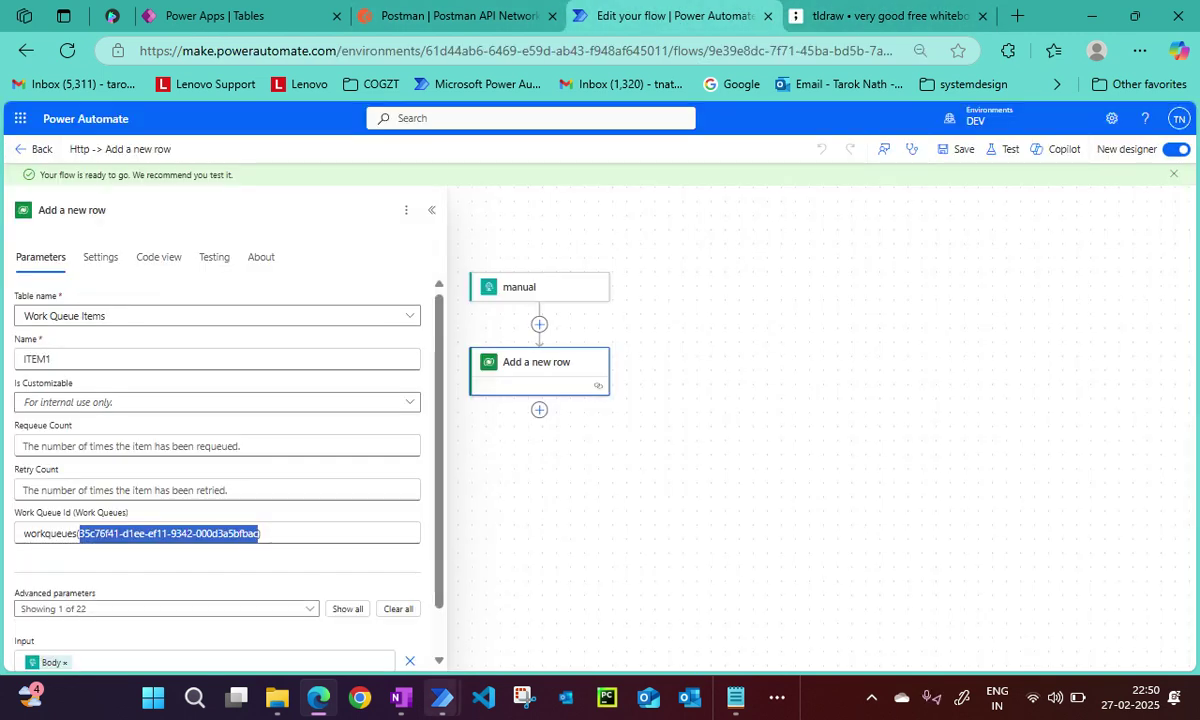
pyautogui.moveTo(442, 698)
pyautogui.click(549, 530)
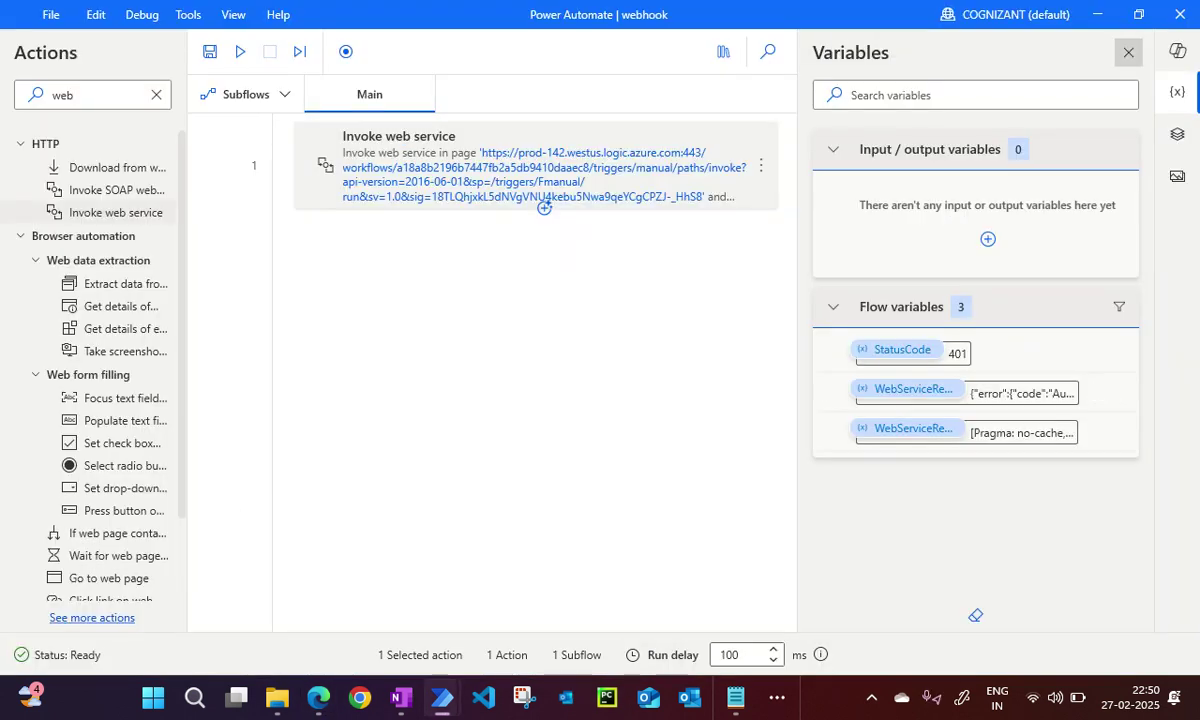
pyautogui.click(1128, 52)
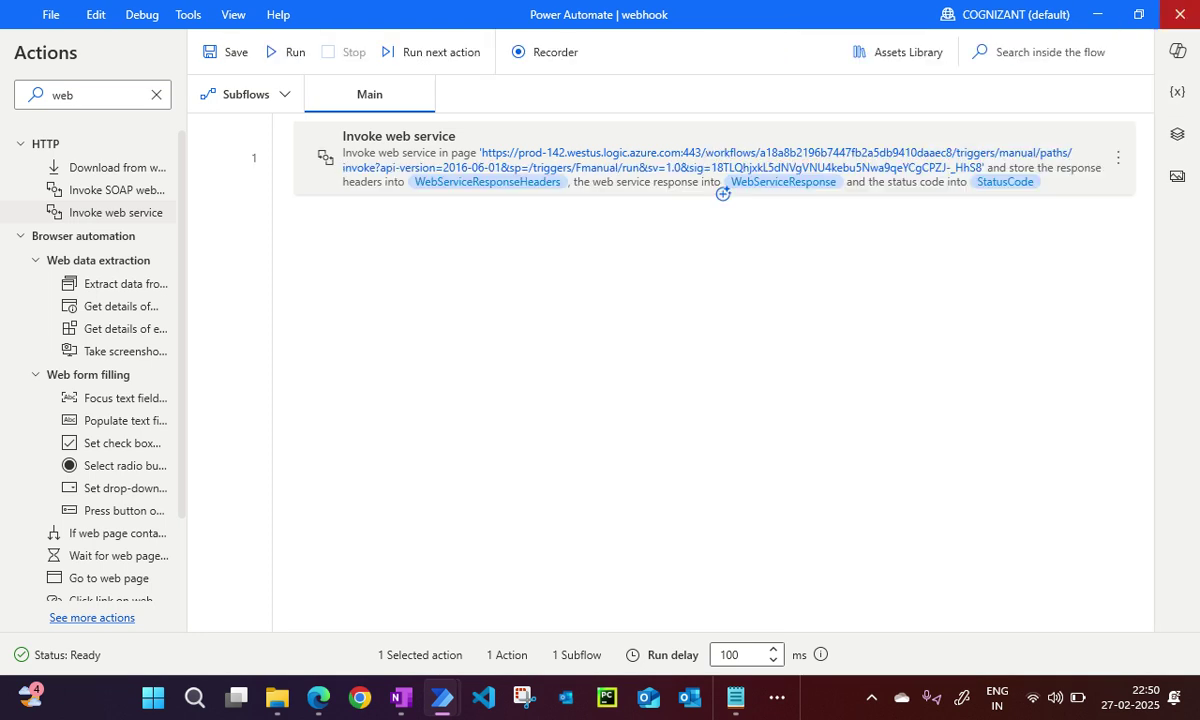
# Close the current desktop flow without saving and switch to the DEV environment.
pyautogui.click(1178, 14)
pyautogui.click(632, 378)
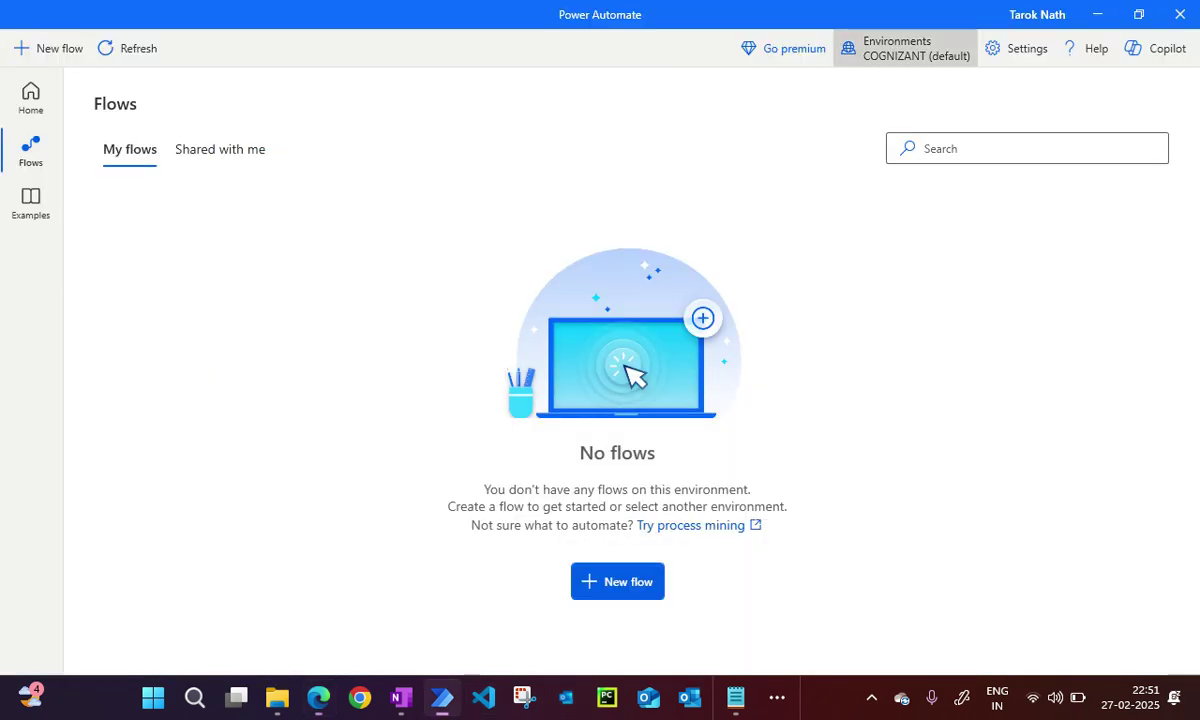
pyautogui.click(905, 48)
pyautogui.click(933, 214)
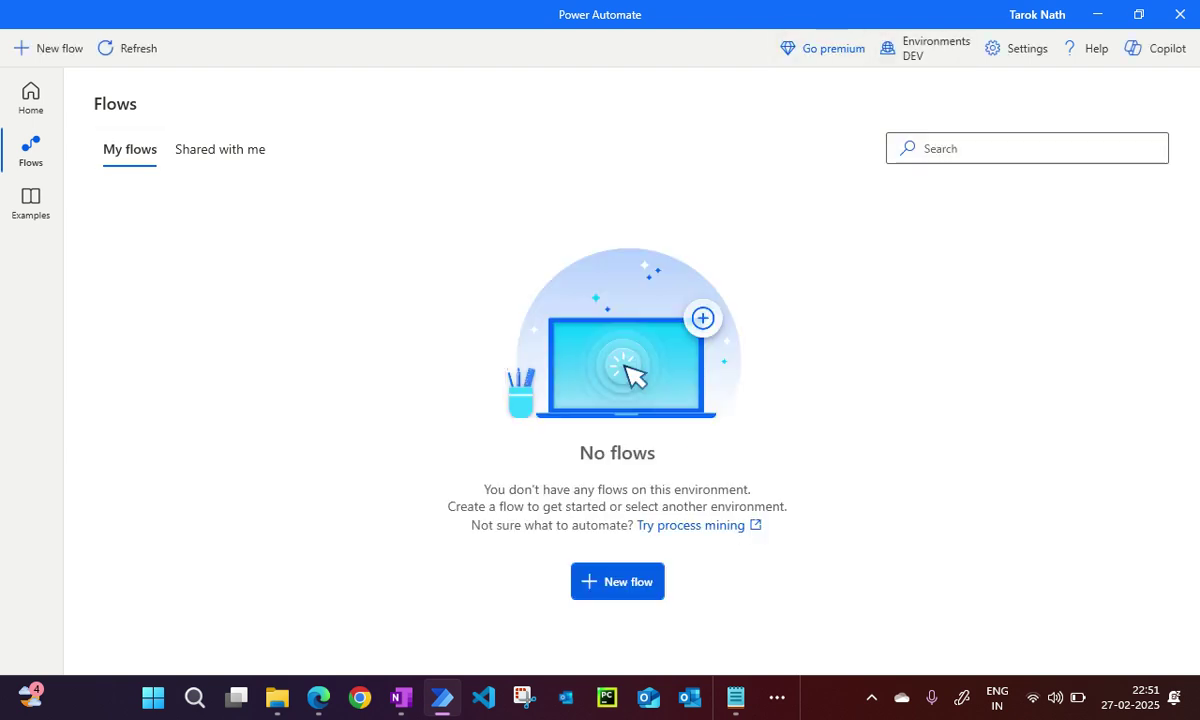
# Create a new desktop flow named 'webhook'.
pyautogui.click(47, 48)
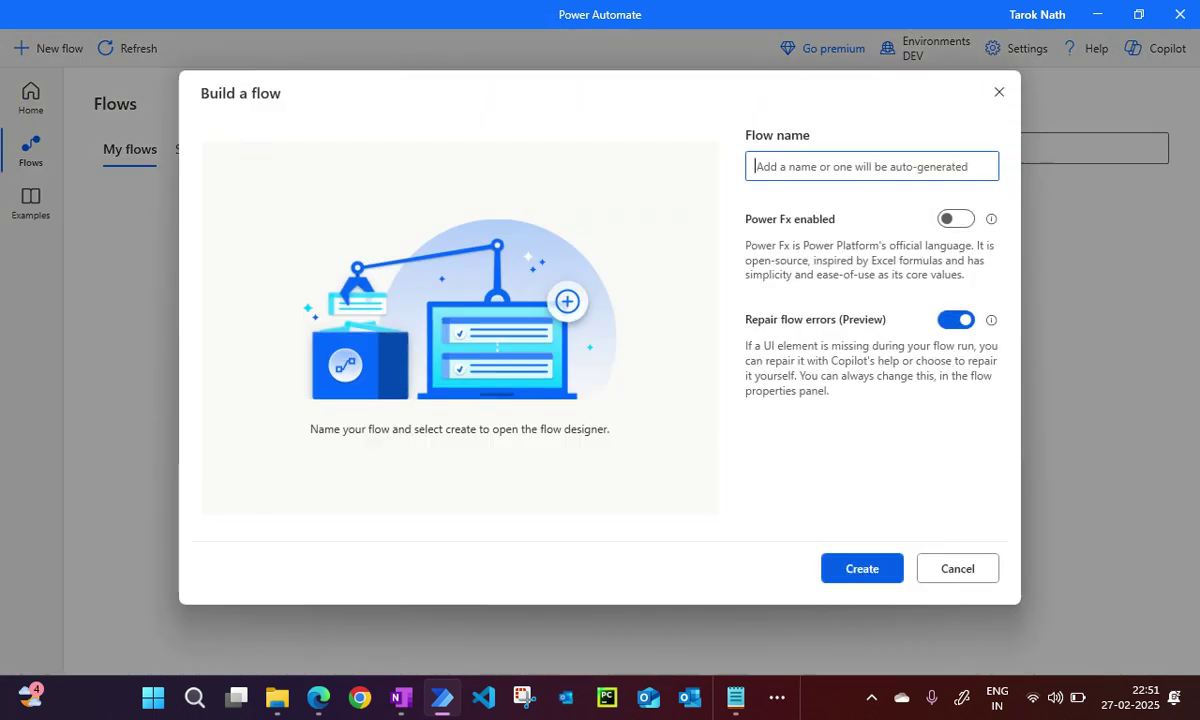
pyautogui.write('wh')
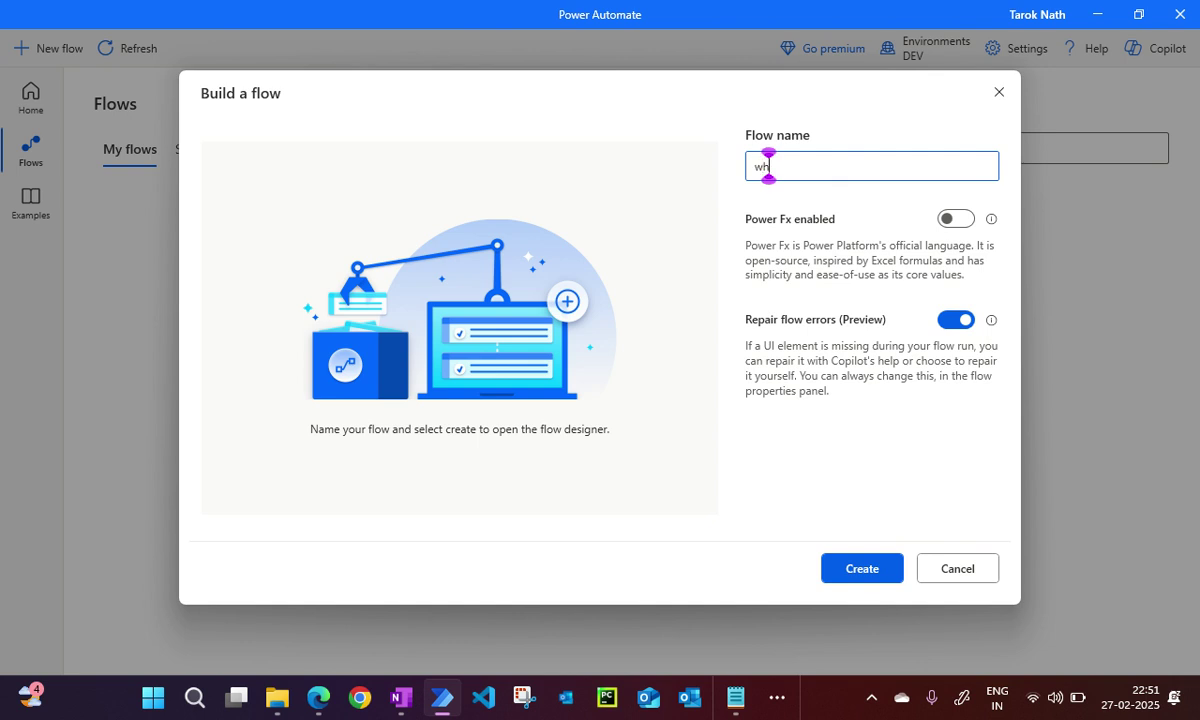
pyautogui.press('BackSpace')
pyautogui.write('ebhook')
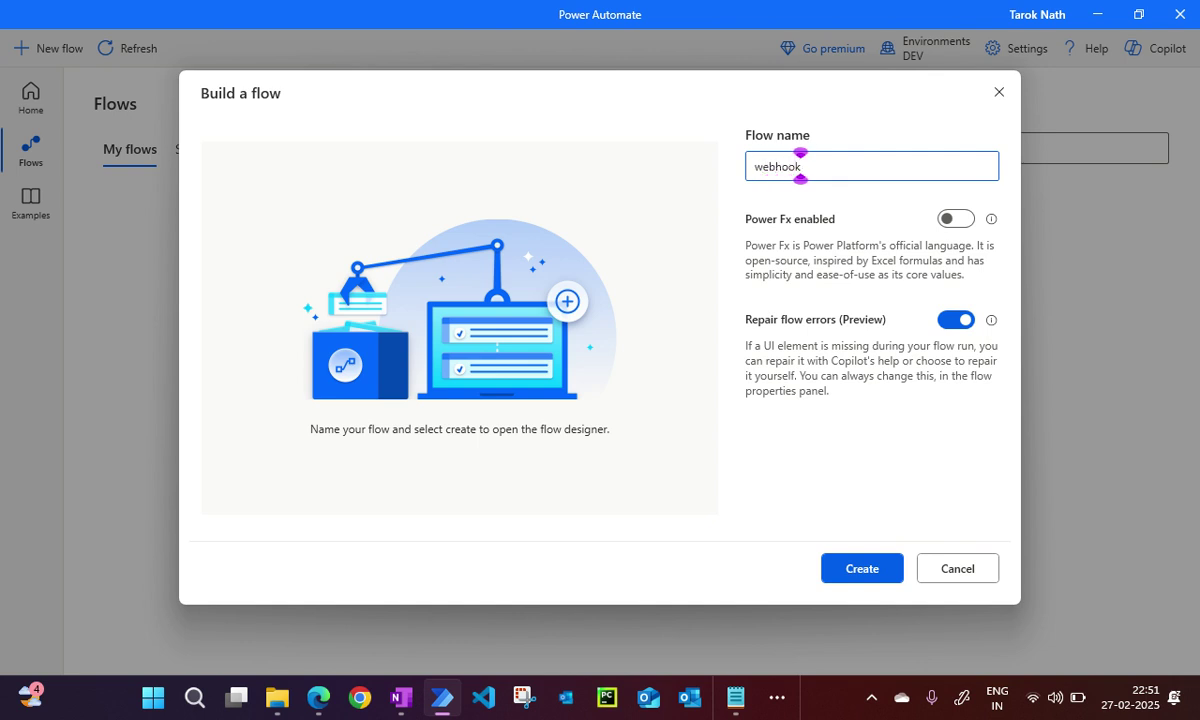
pyautogui.press('Return')
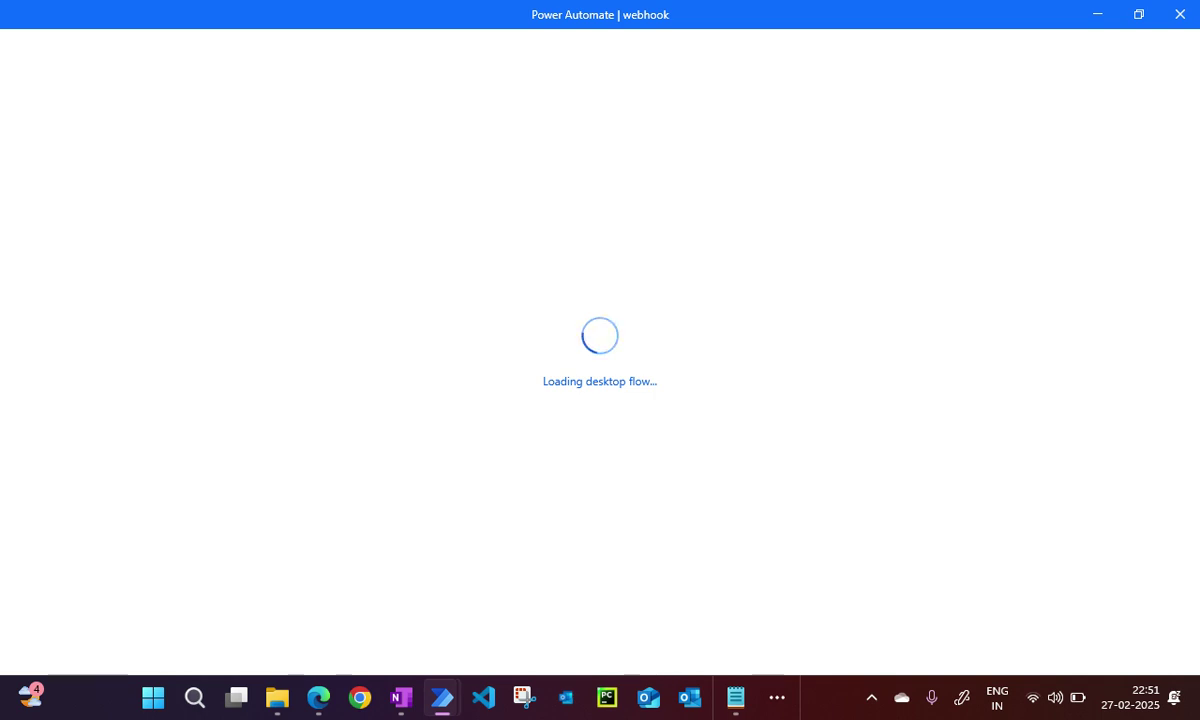
# In the cloud flow editor, show the manual trigger's HTTP URL.
pyautogui.click(319, 697)
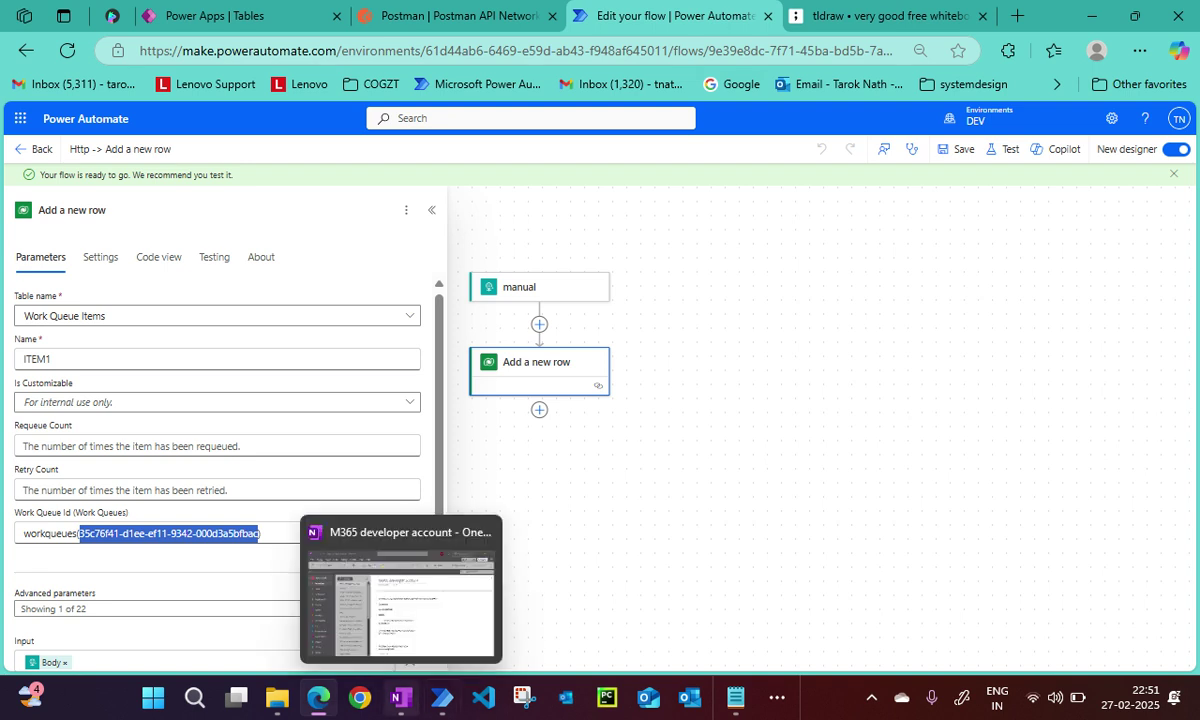
pyautogui.moveTo(441, 697)
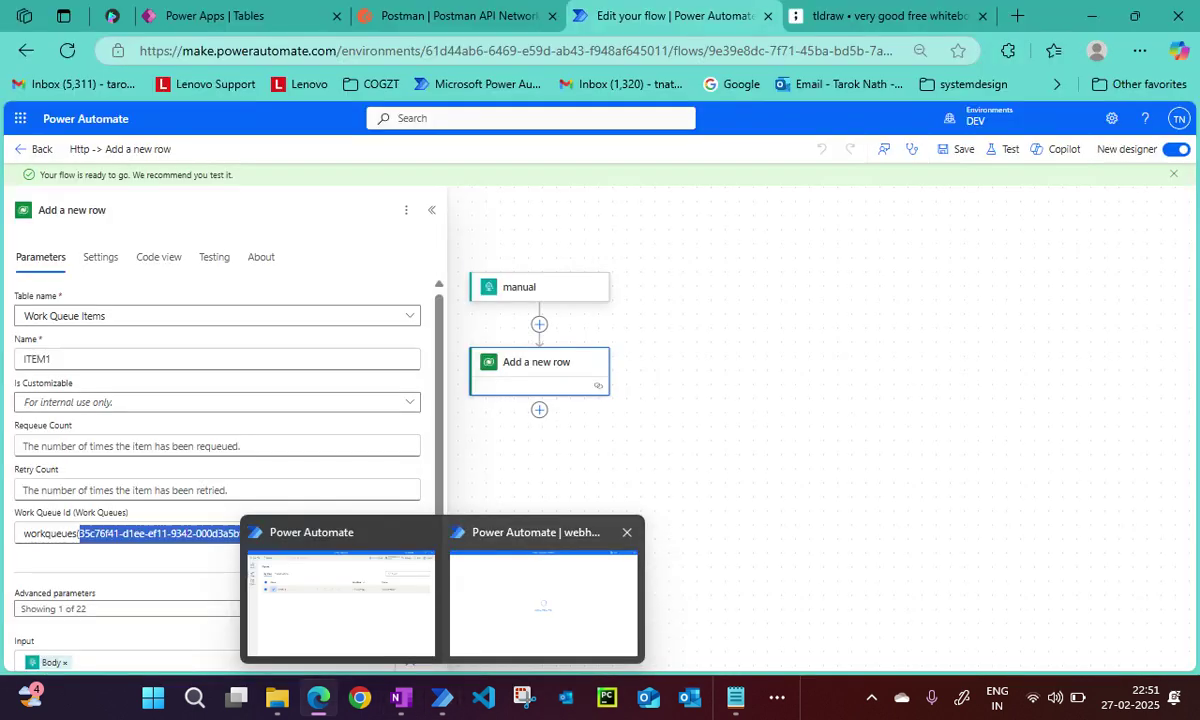
pyautogui.click(530, 287)
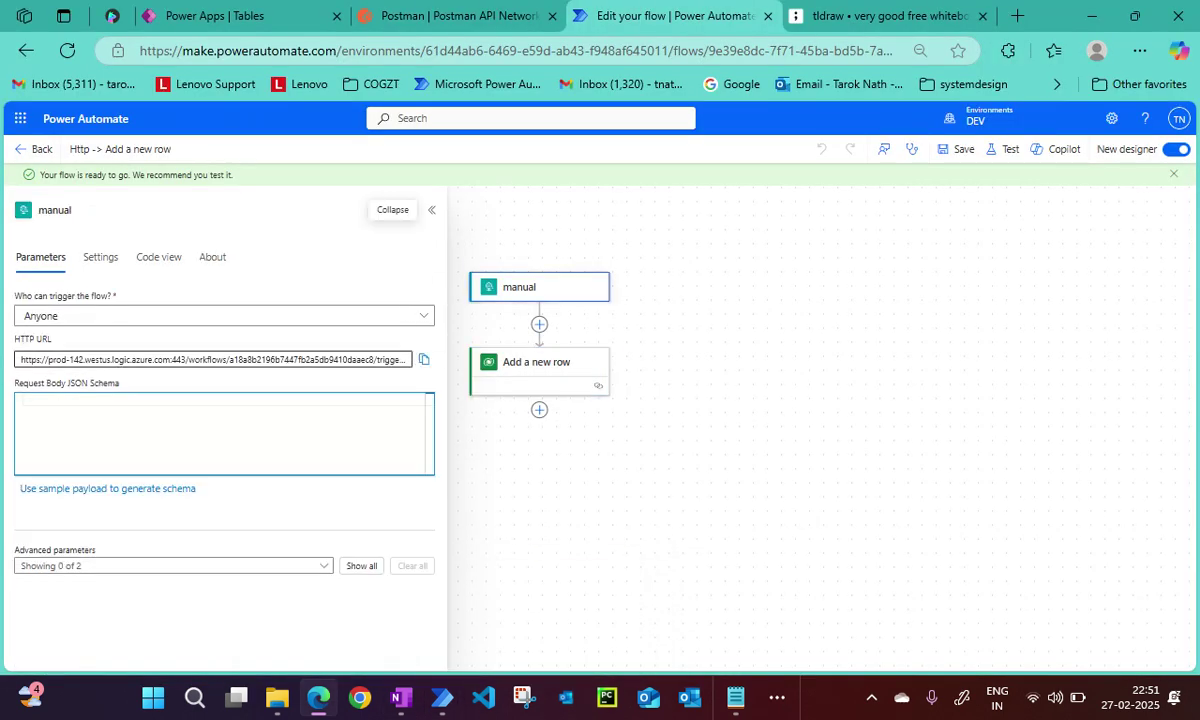
pyautogui.click(400, 359)
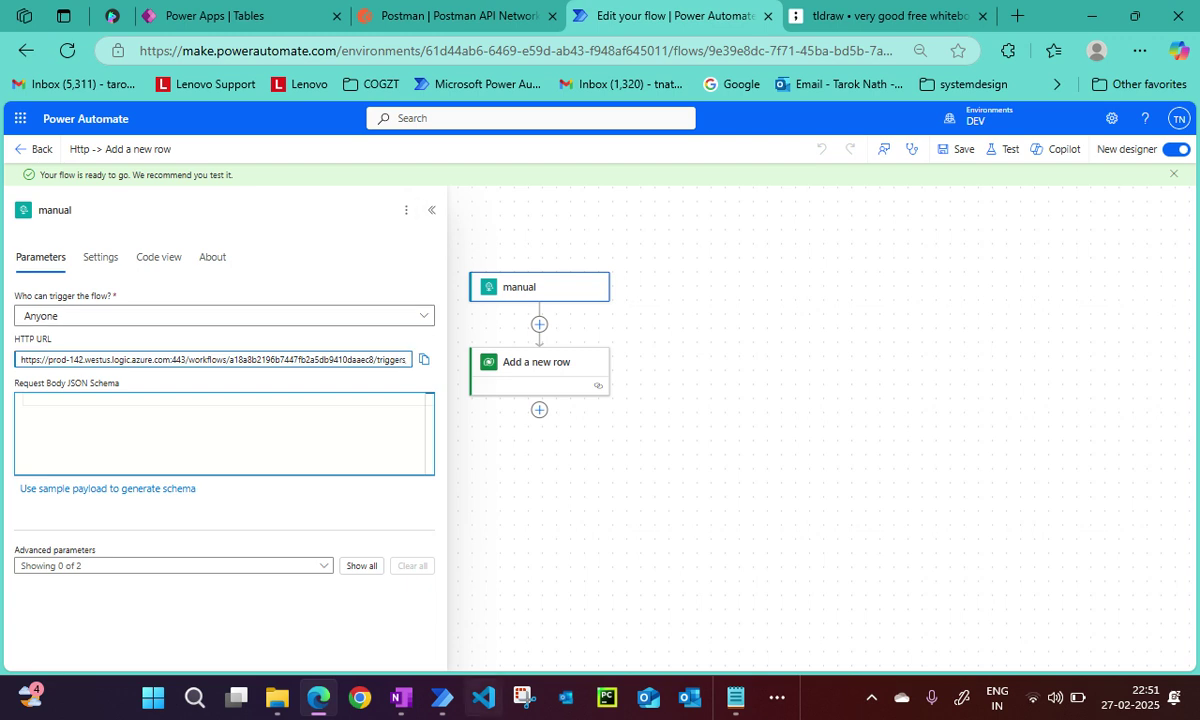
# Bring the empty webhook desktop flow back to the front.
pyautogui.moveTo(441, 697)
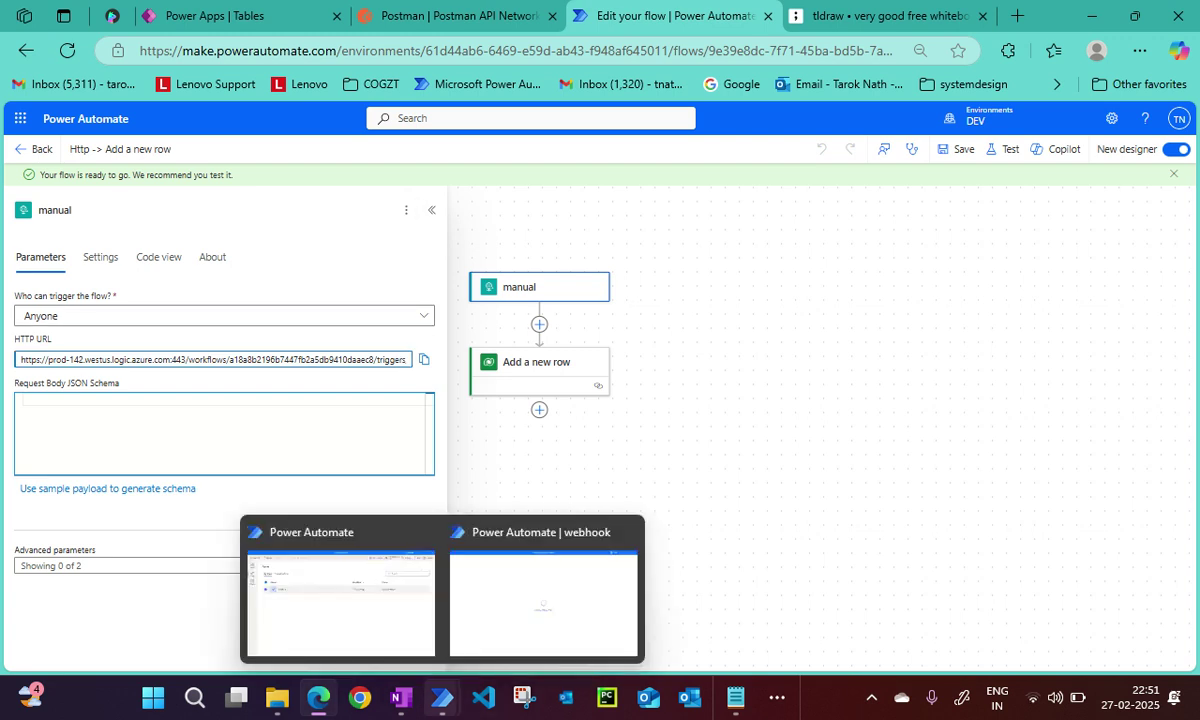
pyautogui.click(543, 600)
pyautogui.moveTo(441, 697)
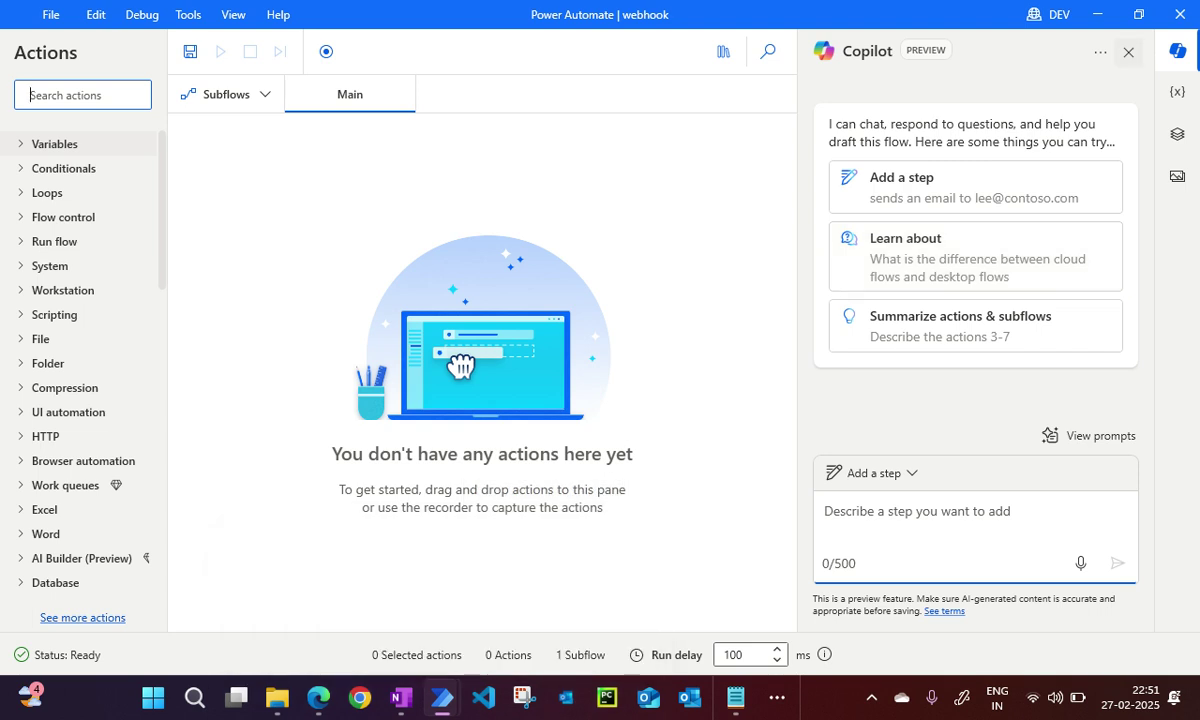
# Close Copilot, search actions for 'web' and add Invoke web service as step 1.
pyautogui.click(1128, 52)
pyautogui.click(38, 95)
pyautogui.write('web')
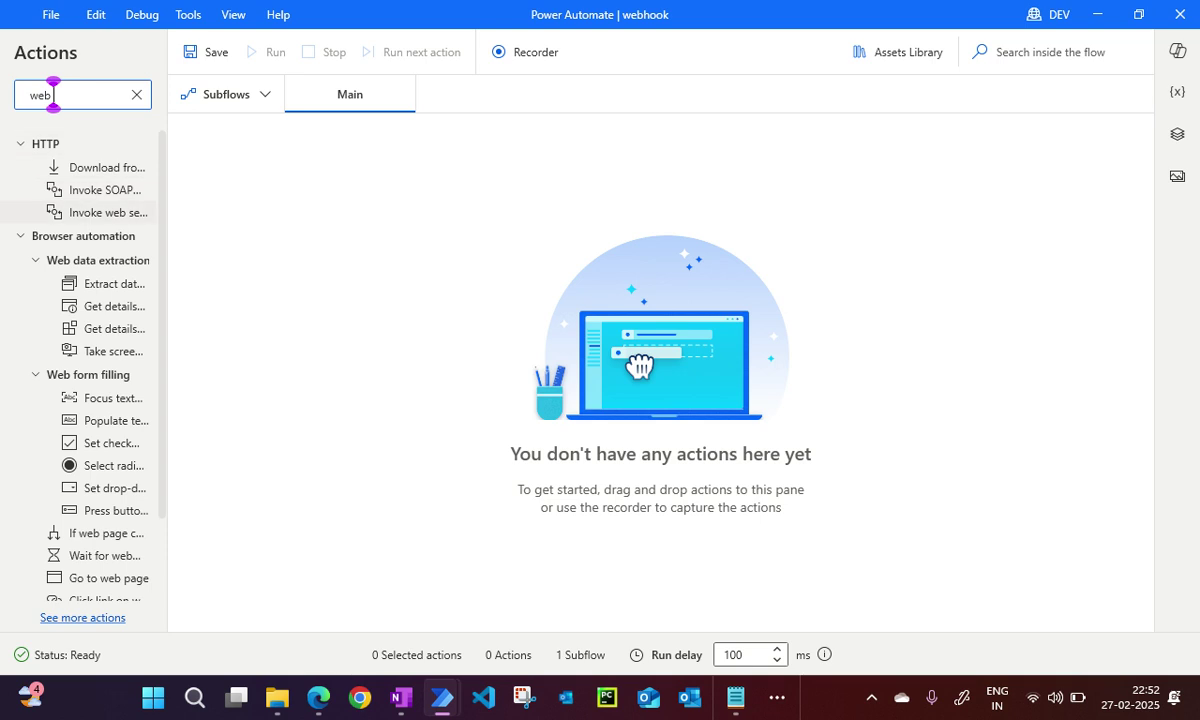
pyautogui.moveTo(108, 212); pyautogui.dragTo(420, 170)
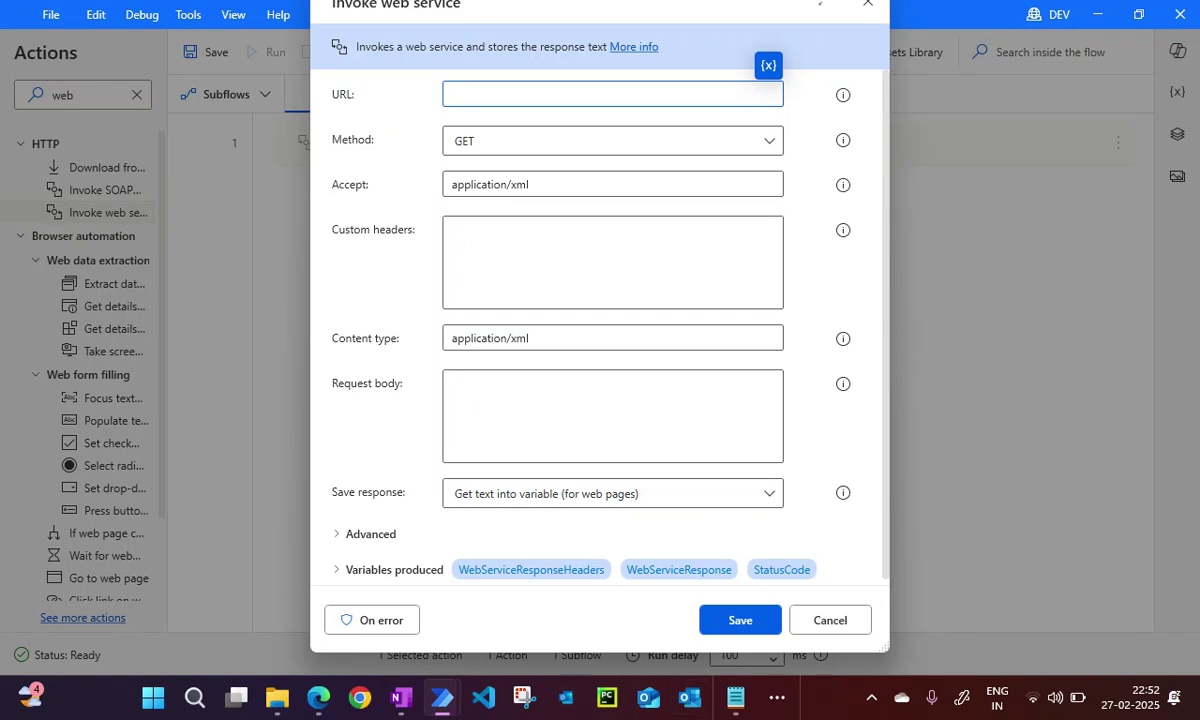
pyautogui.click(612, 140)
# Set the method to POST and fix the Notepad URL to read /triggers/manual/run.
pyautogui.click(550, 184)
pyautogui.hotkey('alt', 'Tab')
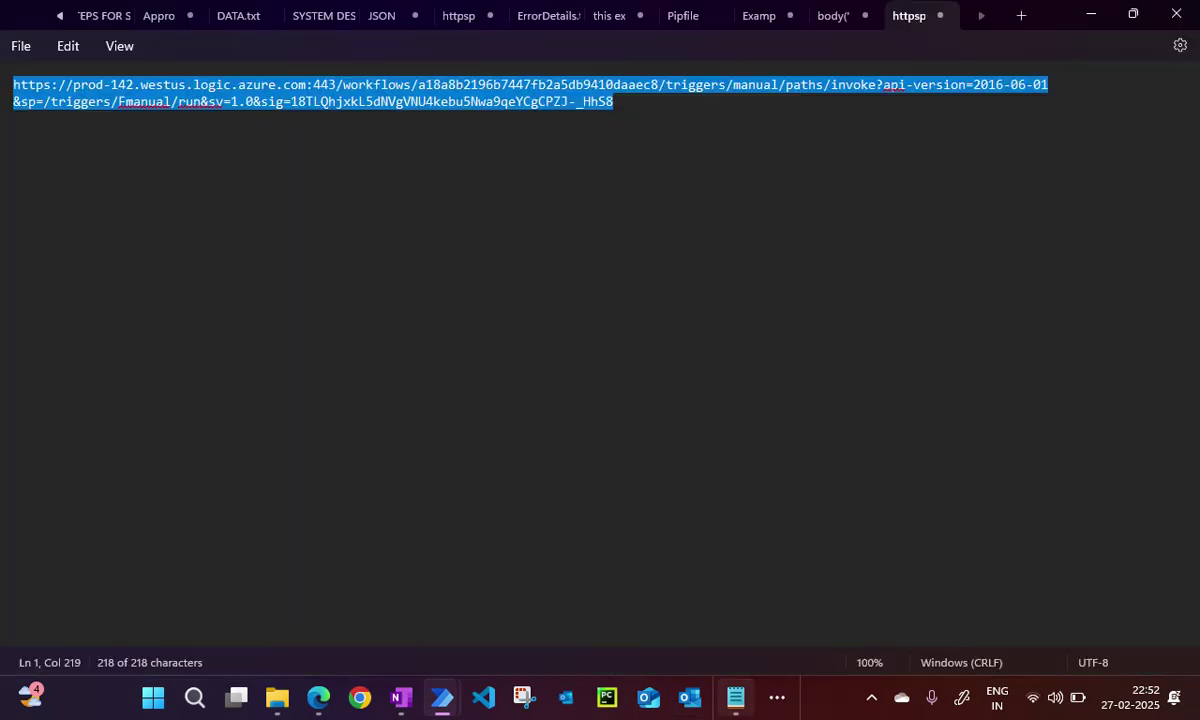
pyautogui.tripleClick(590, 102)
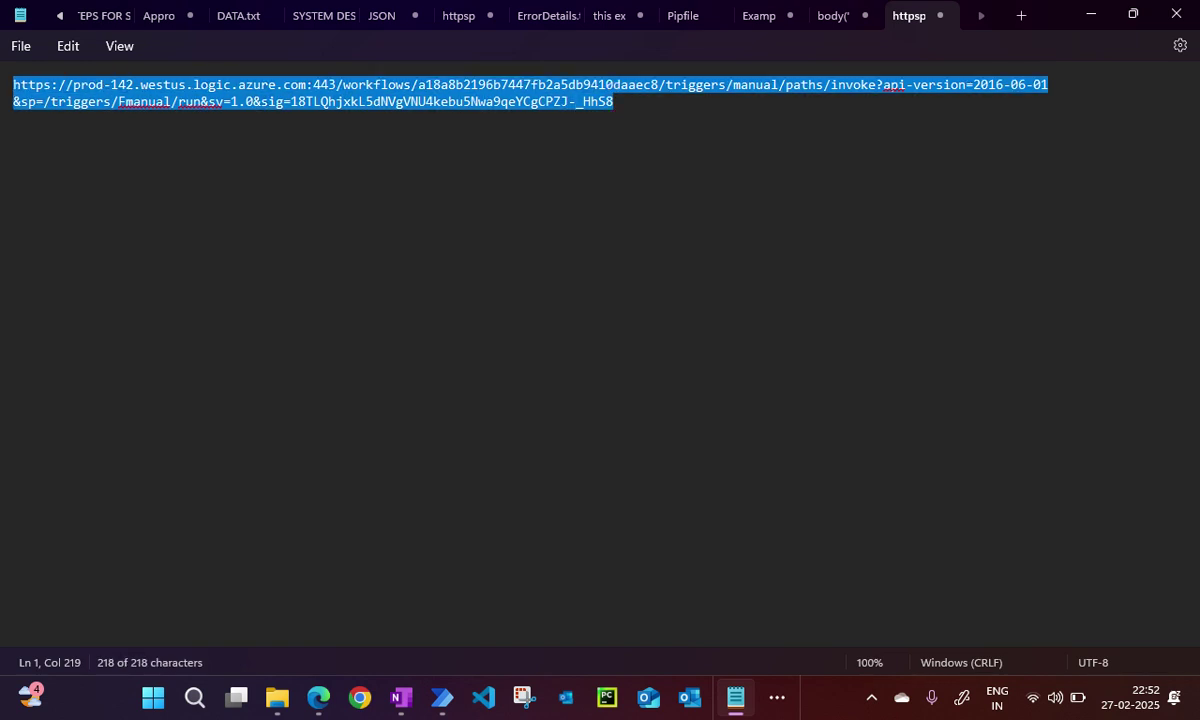
pyautogui.click(118, 100)
pyautogui.rightClick(118, 100)
pyautogui.press('Escape')
pyautogui.press('BackSpace')
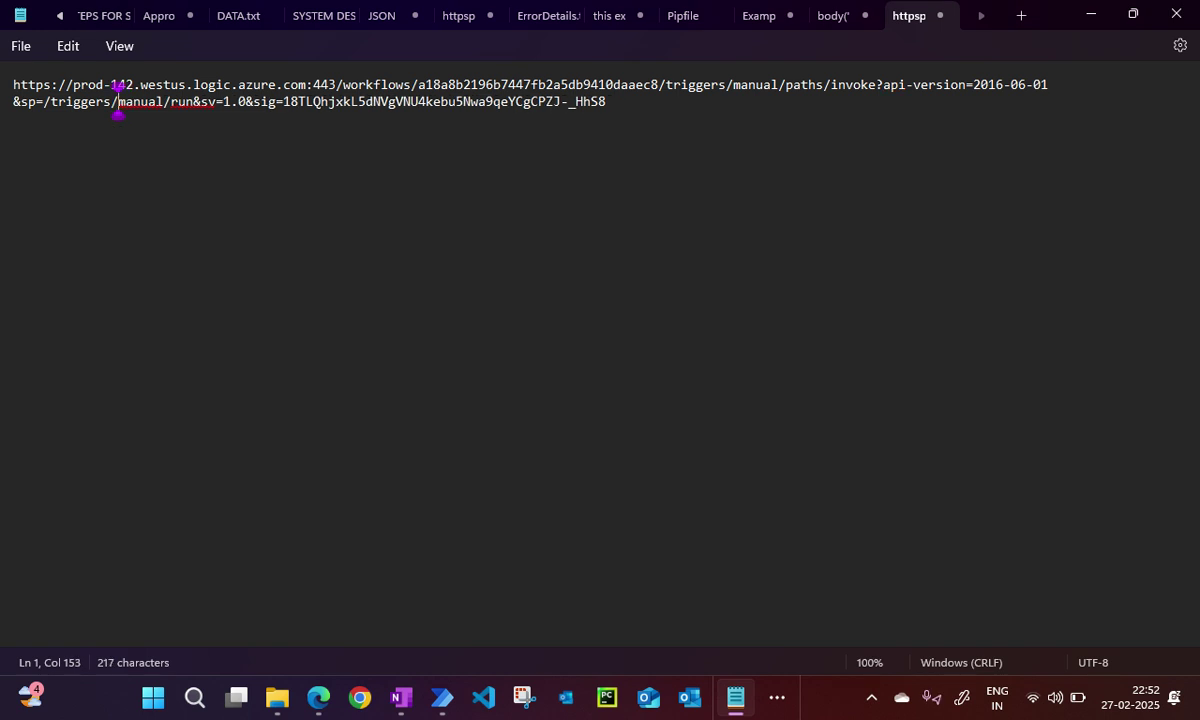
pyautogui.hotkey('ctrl', 'a')
pyautogui.hotkey('ctrl', 'c')
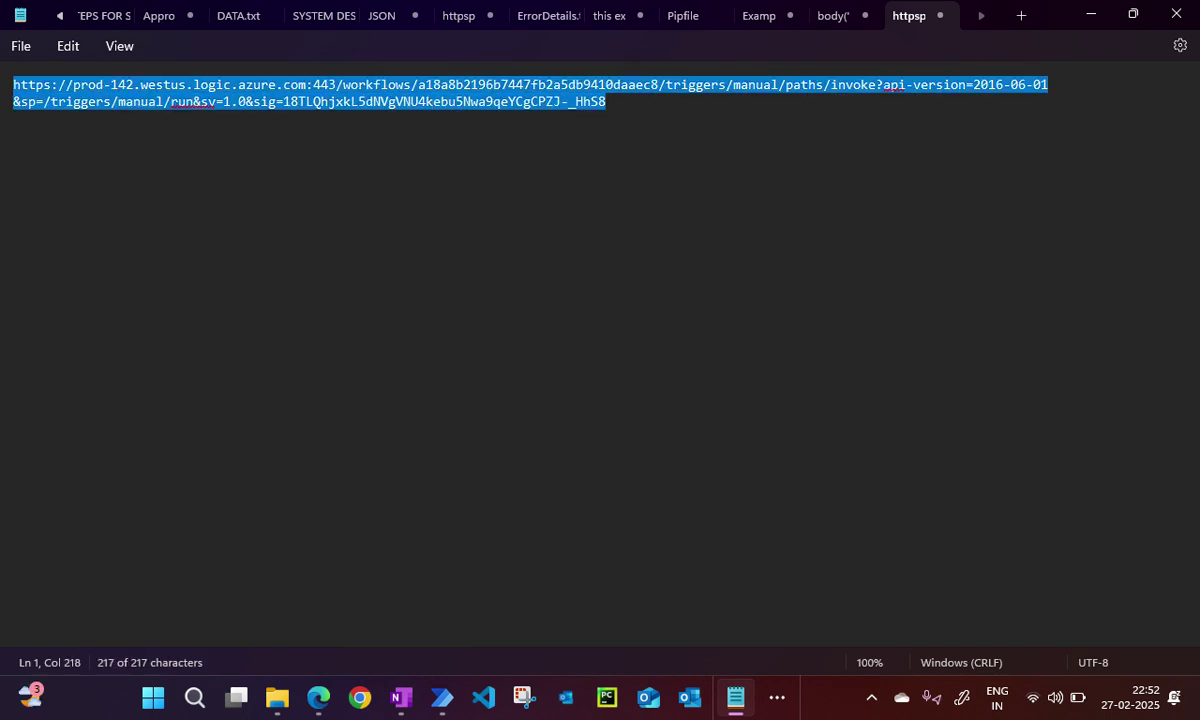
pyautogui.hotkey('alt', 'Tab')
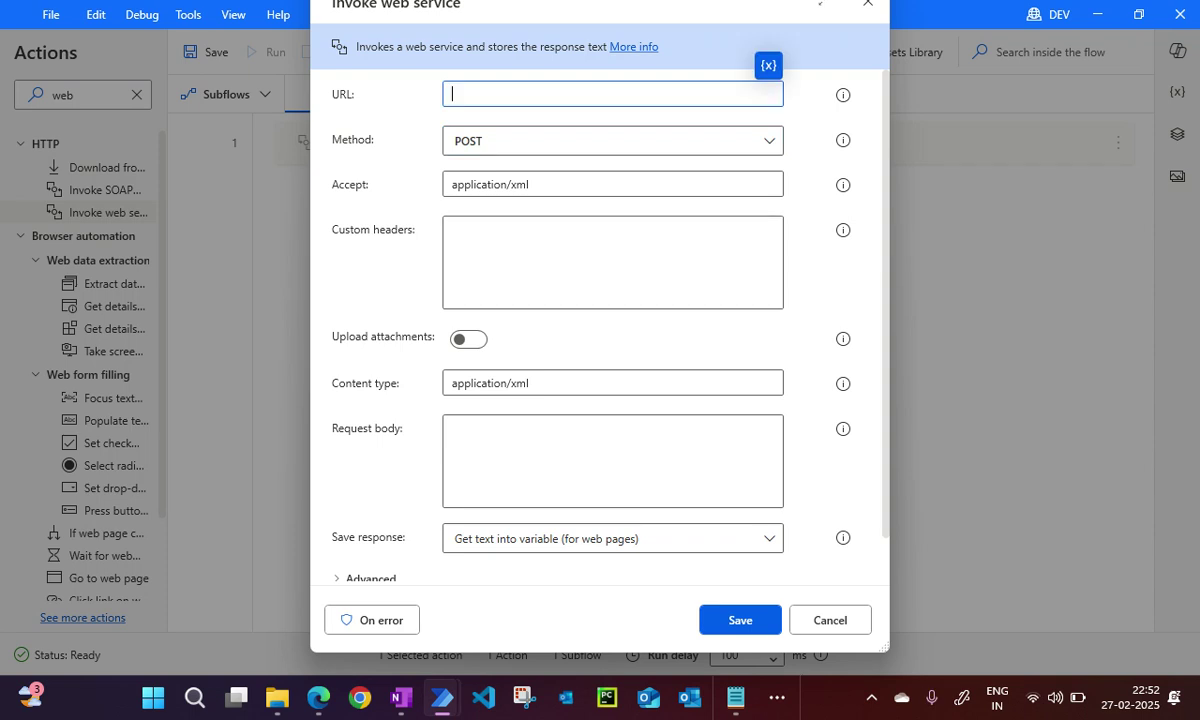
# Paste the trigger URL, set Accept and Content type to application/json, and save the action.
pyautogui.hotkey('ctrl', 'v')
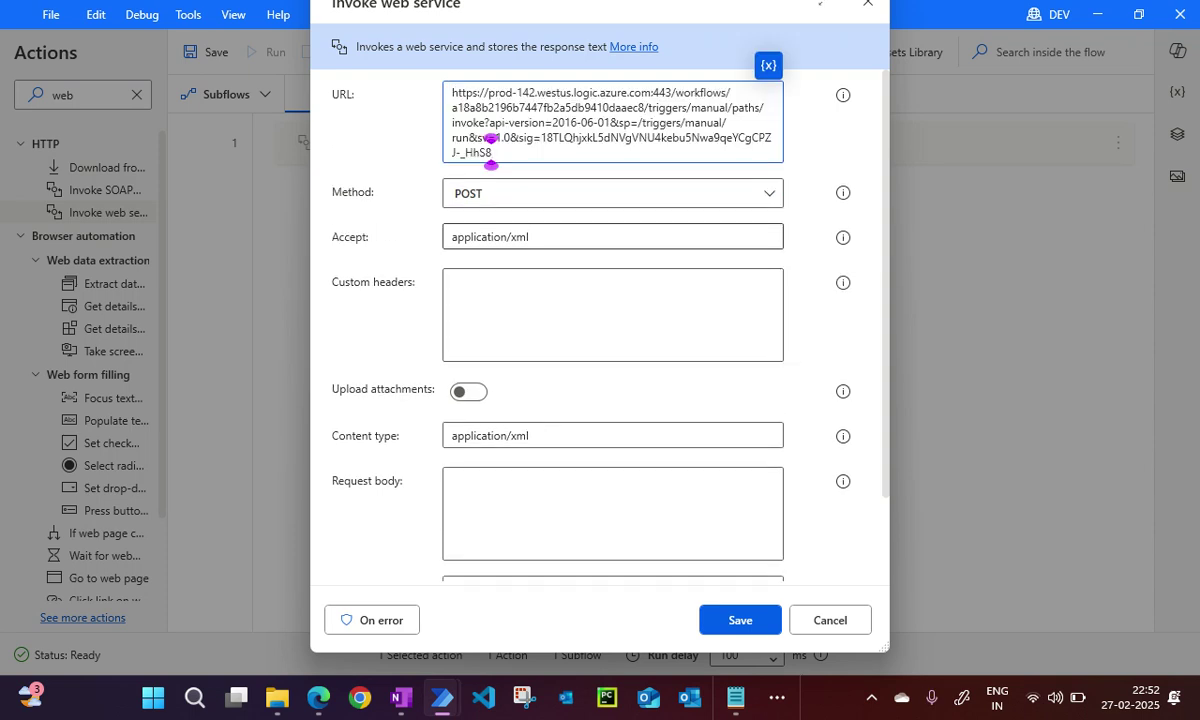
pyautogui.click(528, 236)
pyautogui.press('BackSpace')
pyautogui.press('BackSpace')
pyautogui.write('json')
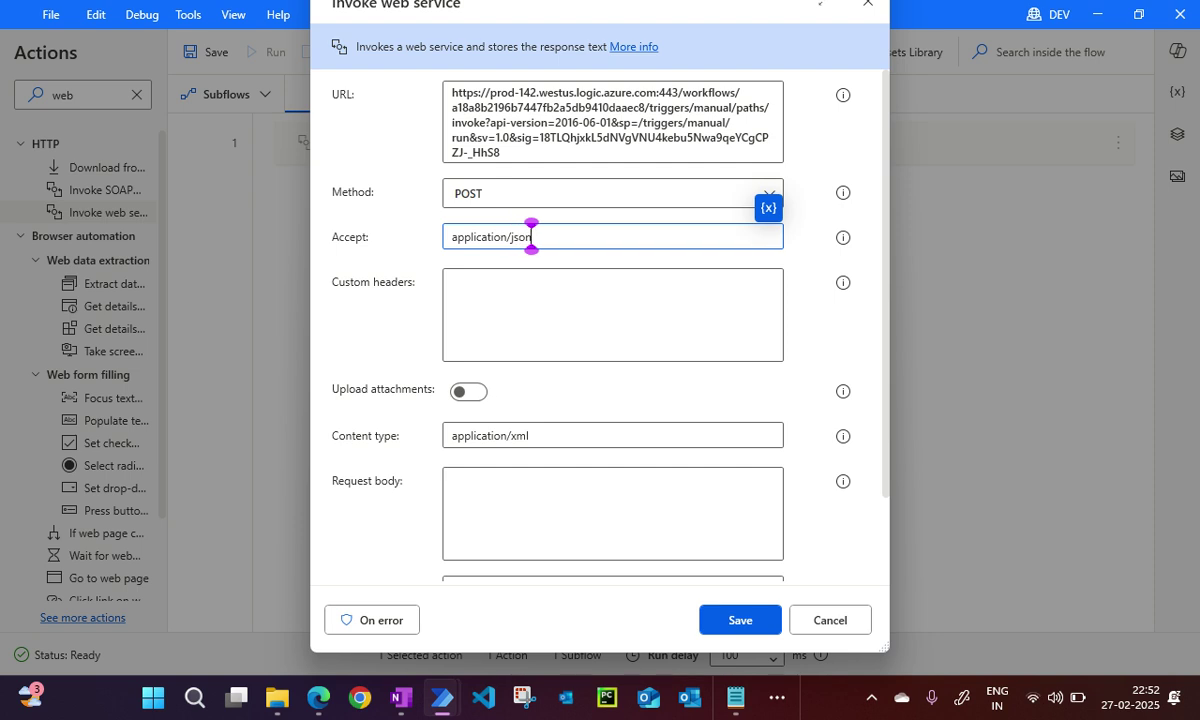
pyautogui.hotkey('ctrl', 'a')
pyautogui.hotkey('ctrl', 'c')
pyautogui.click(528, 435)
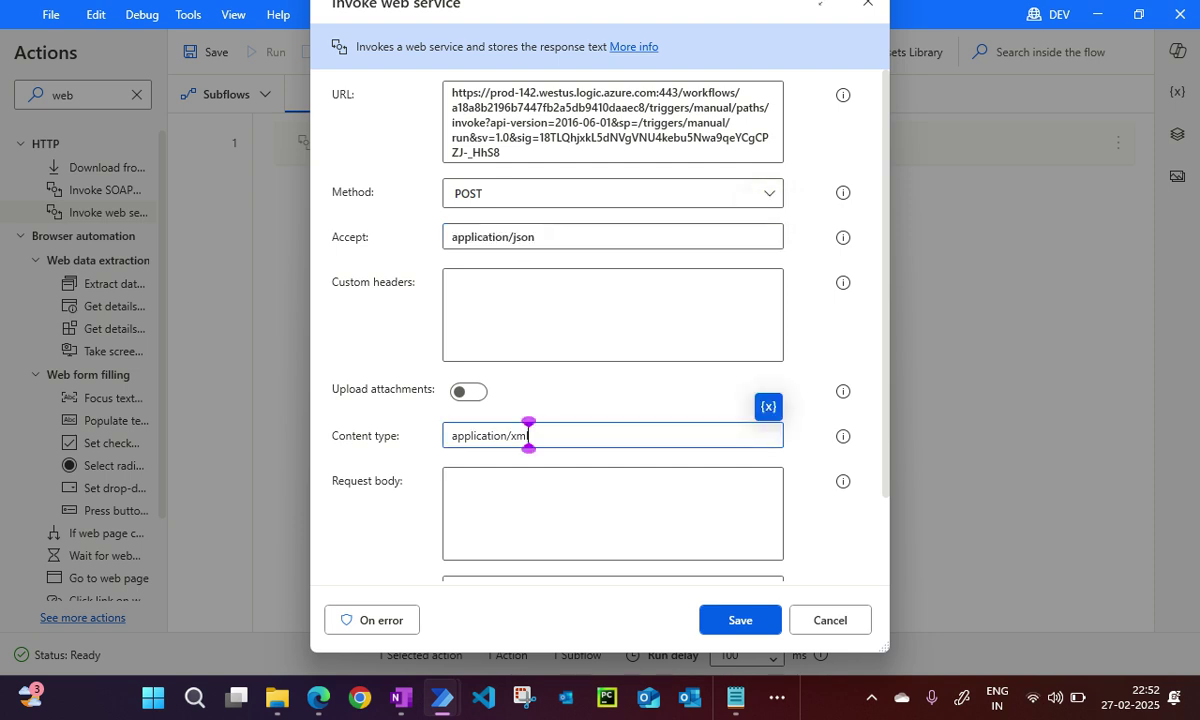
pyautogui.hotkey('ctrl', 'a')
pyautogui.hotkey('ctrl', 'v')
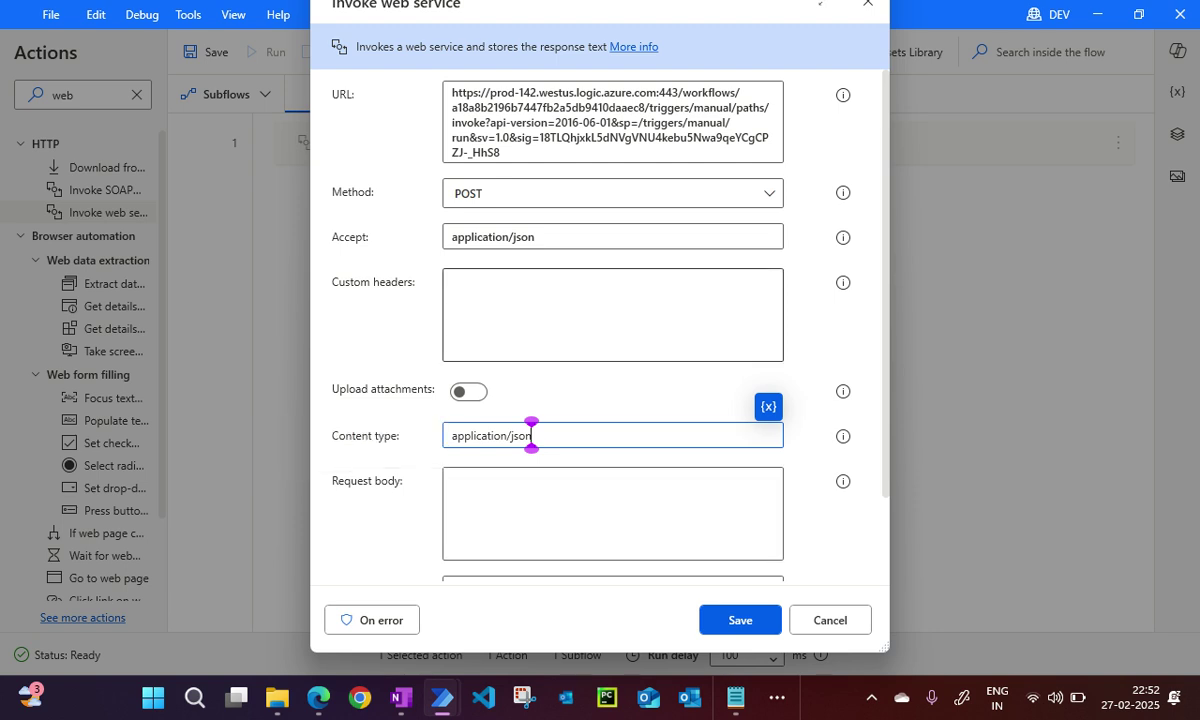
pyautogui.click(740, 620)
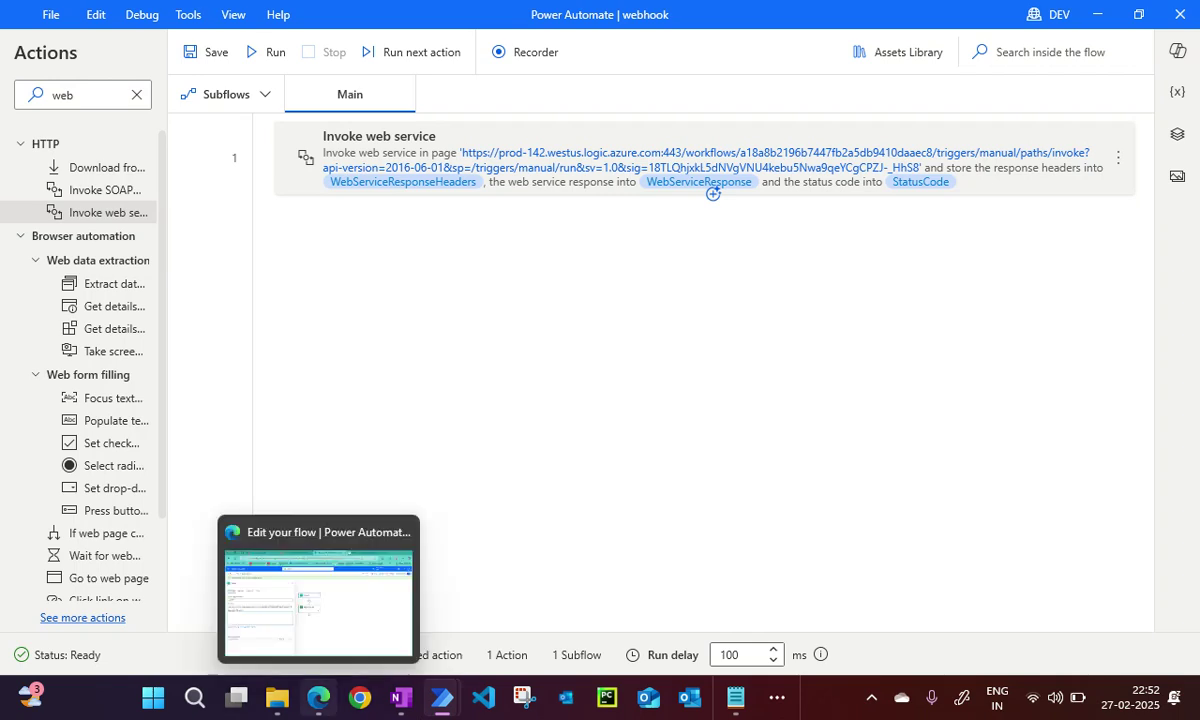
pyautogui.hotkey('alt', 'Tab')
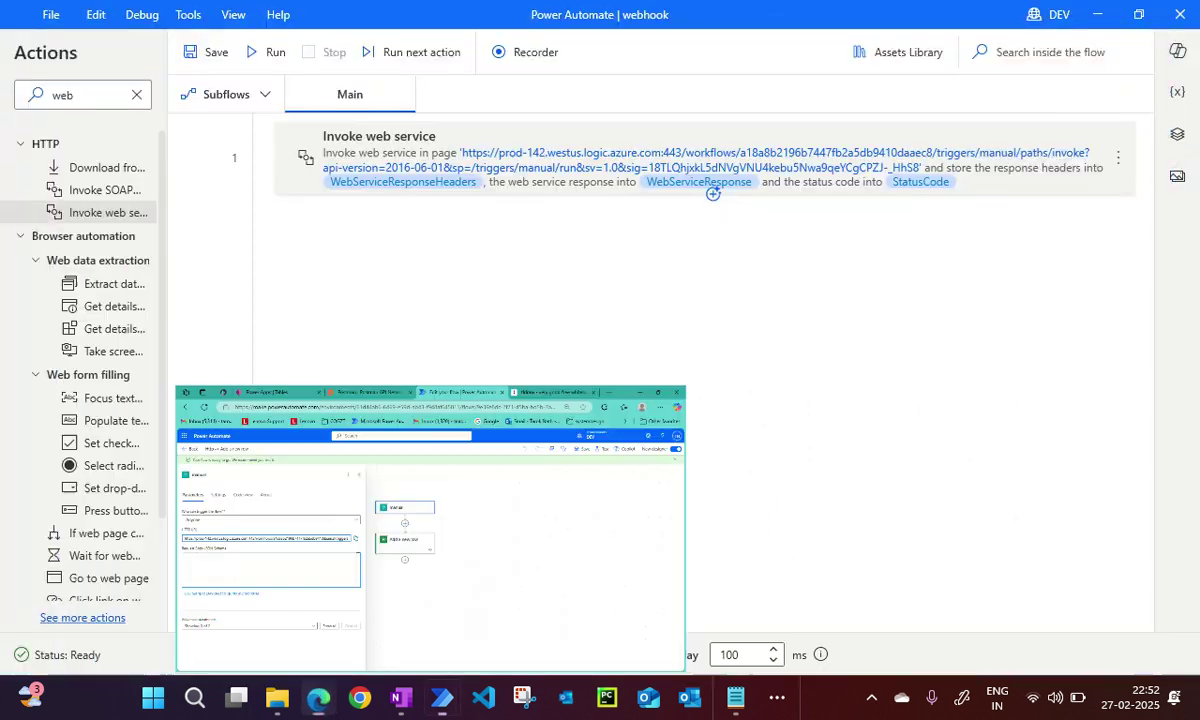
pyautogui.hotkey('alt', 'Tab')
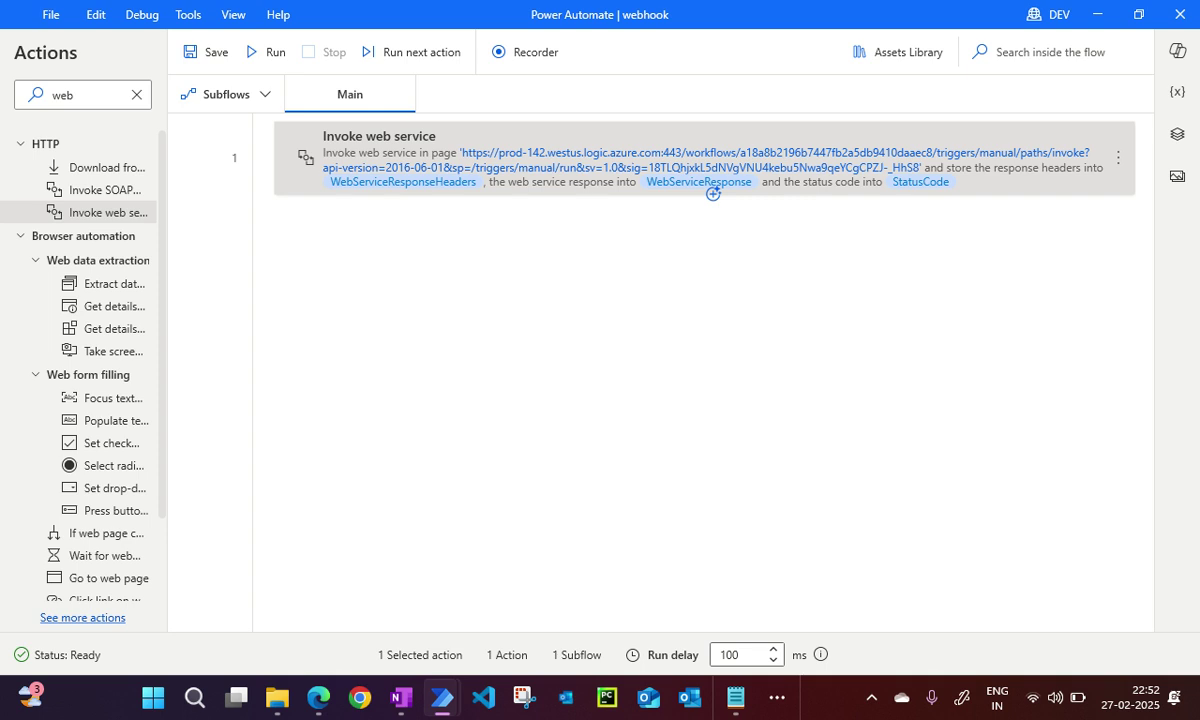
# Run the webhook desktop flow, confirming StatusCode 202.
pyautogui.press('F5')
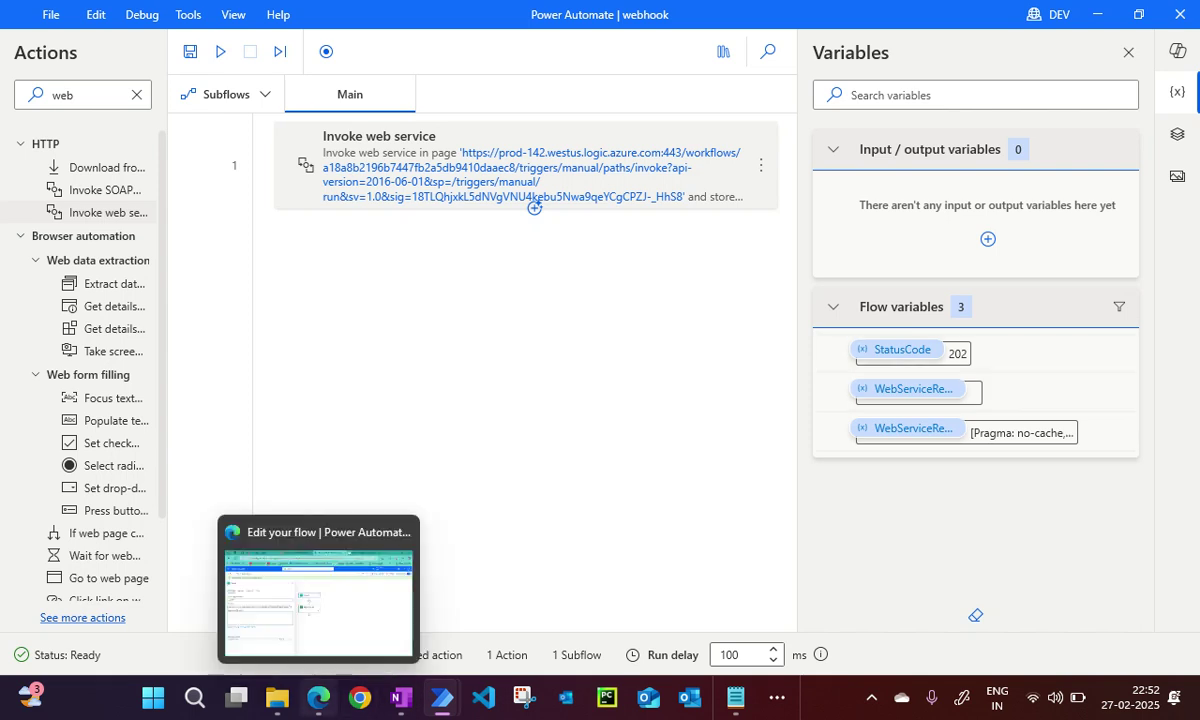
pyautogui.click(318, 698)
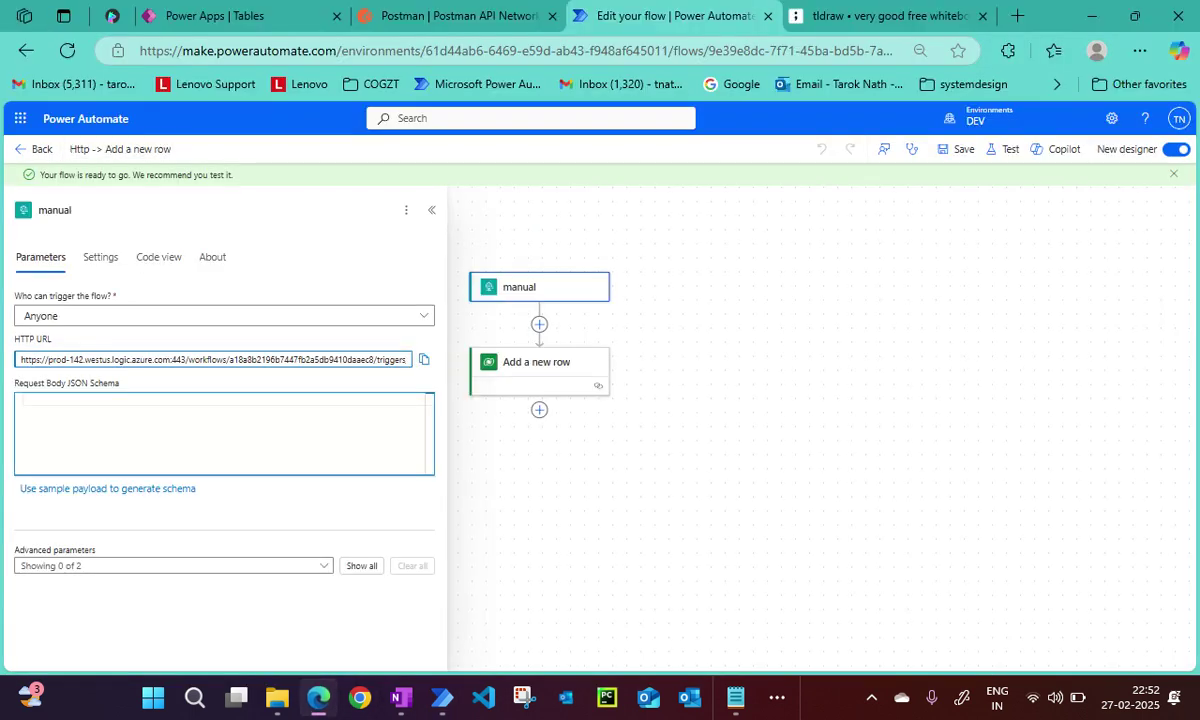
# Open the newest cloud flow run and review its outputs, with Add a new row returning 201.
pyautogui.click(35, 149)
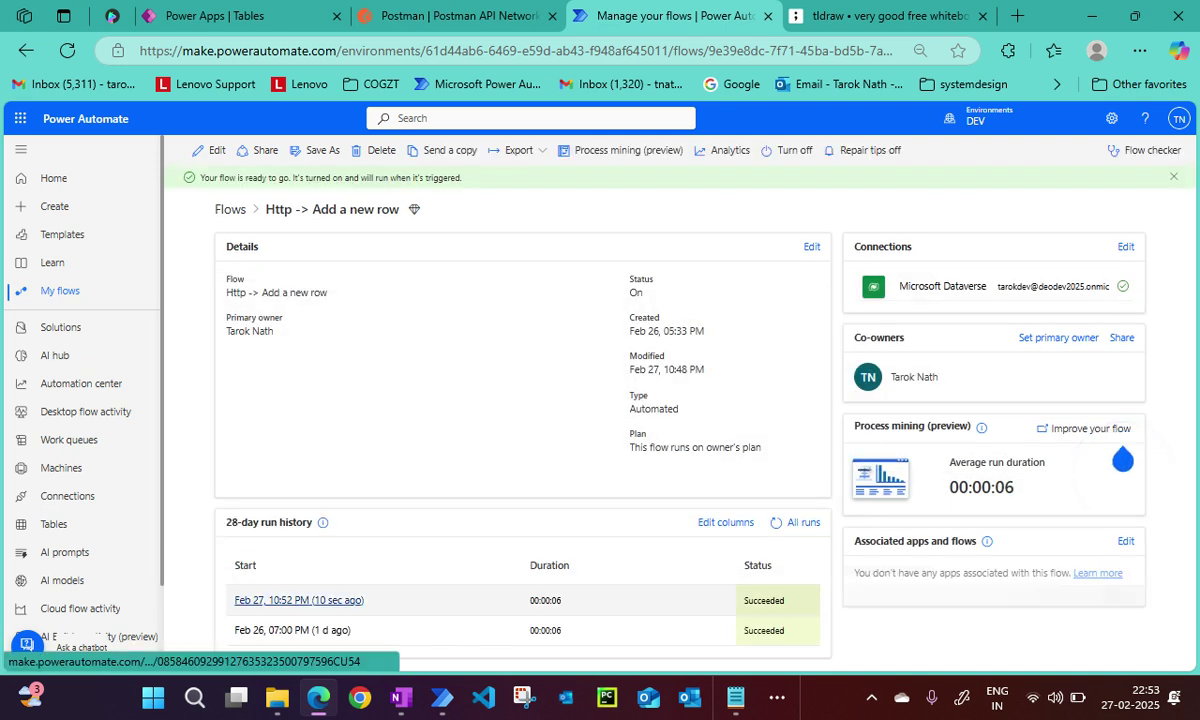
pyautogui.click(298, 600)
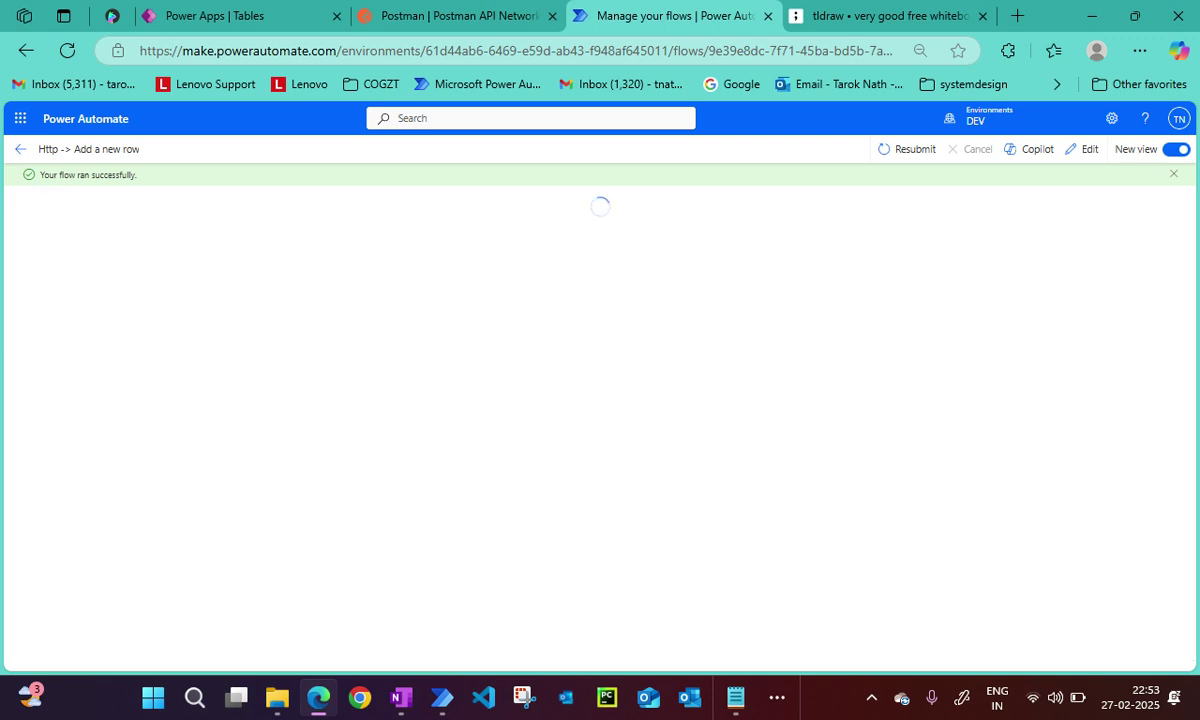
pyautogui.scroll(-5, 215, 460)
pyautogui.scroll(1, 215, 460)
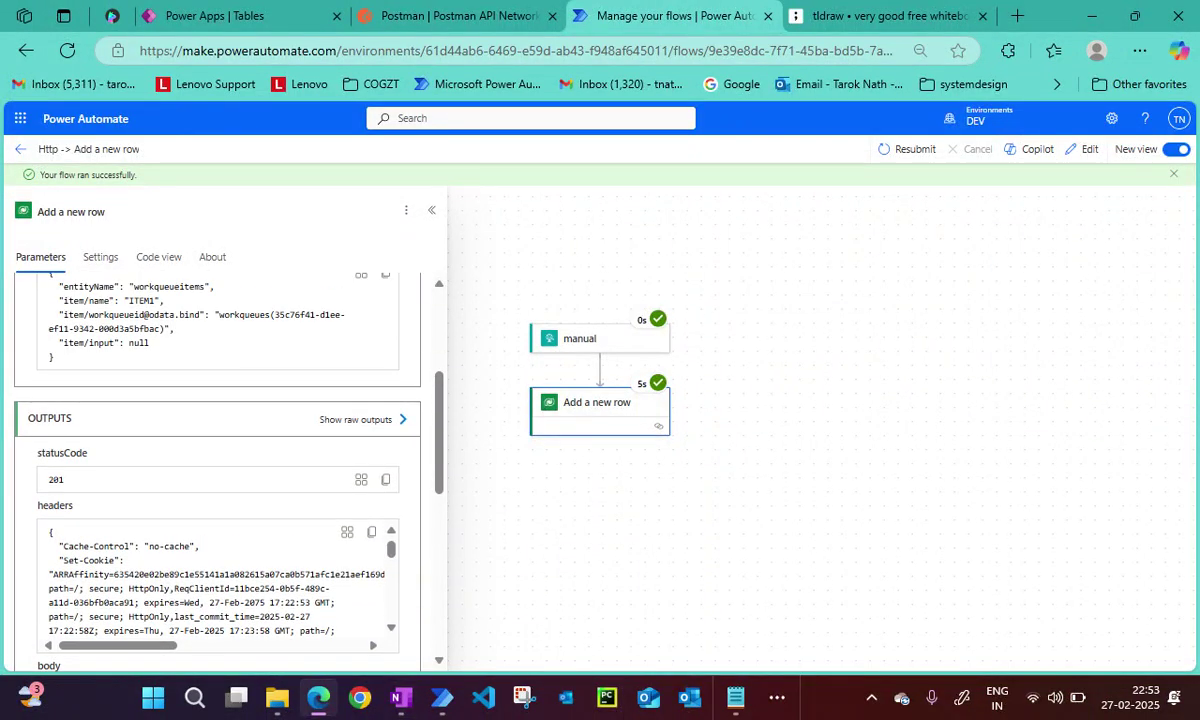
pyautogui.scroll(-3, 215, 460)
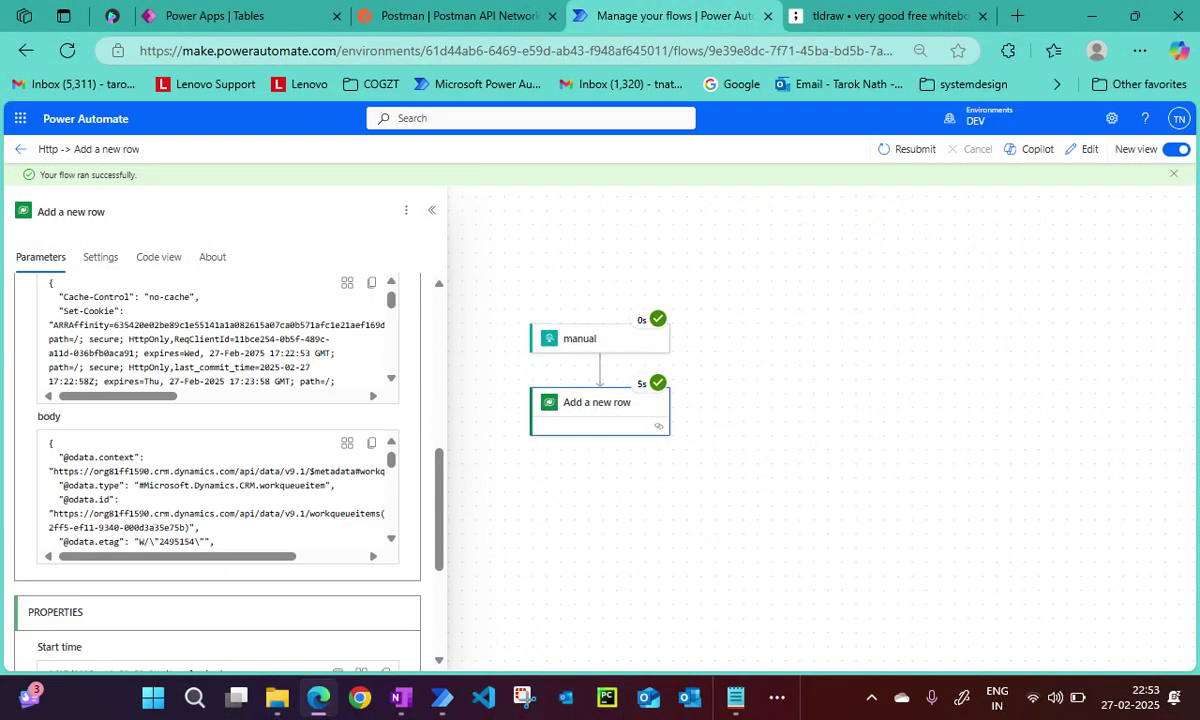
pyautogui.scroll(-6, 217, 495)
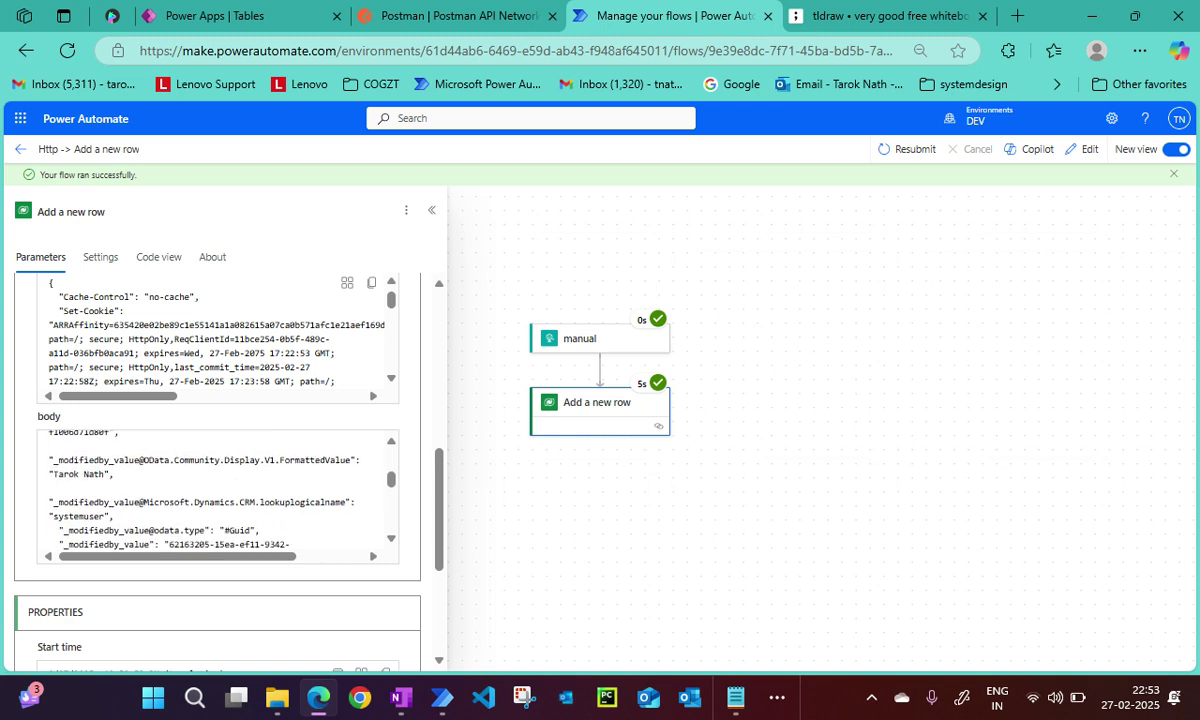
pyautogui.scroll(-3, 217, 460)
pyautogui.scroll(10, 217, 460)
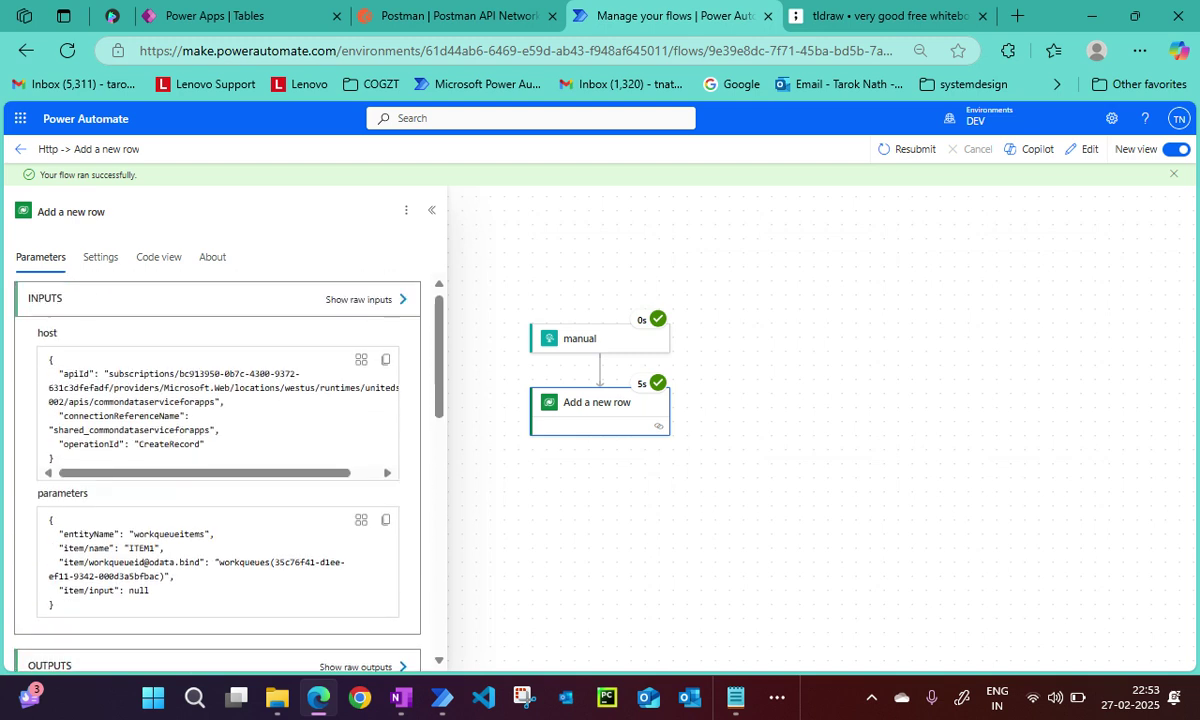
pyautogui.scroll(-3, 217, 460)
pyautogui.scroll(3, 217, 460)
# Search all Power Apps tables for 'work' and open the Work Queue Item table.
pyautogui.click(228, 16)
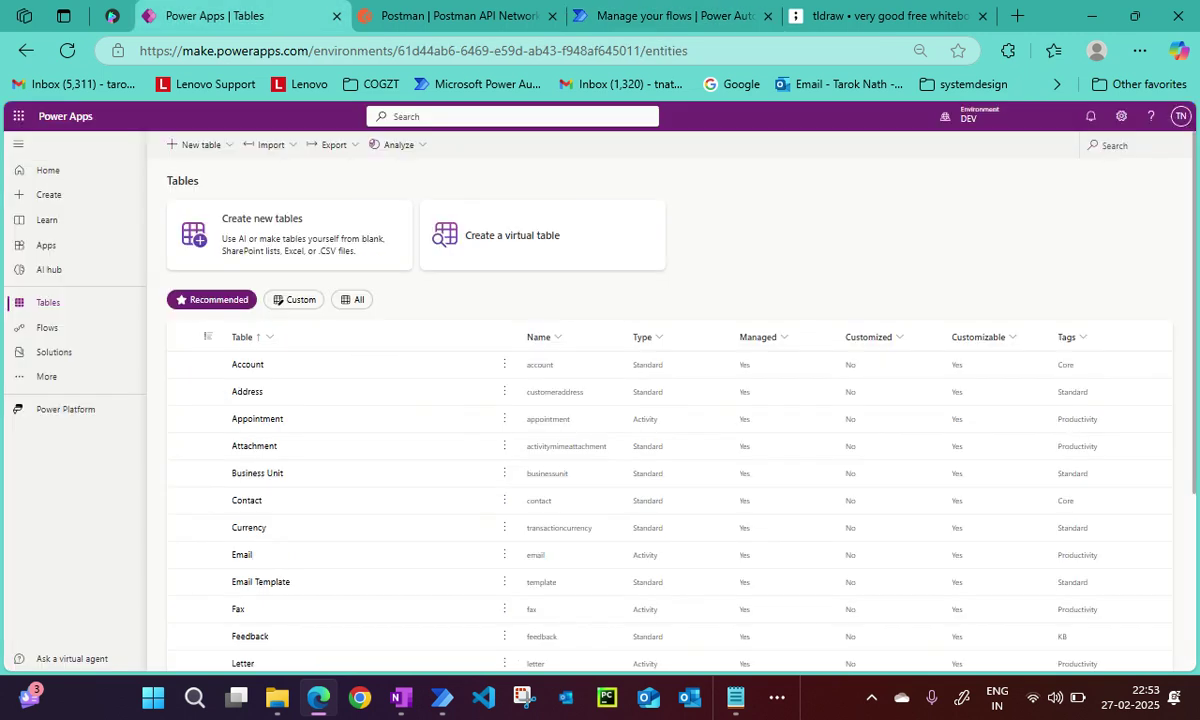
pyautogui.click(352, 299)
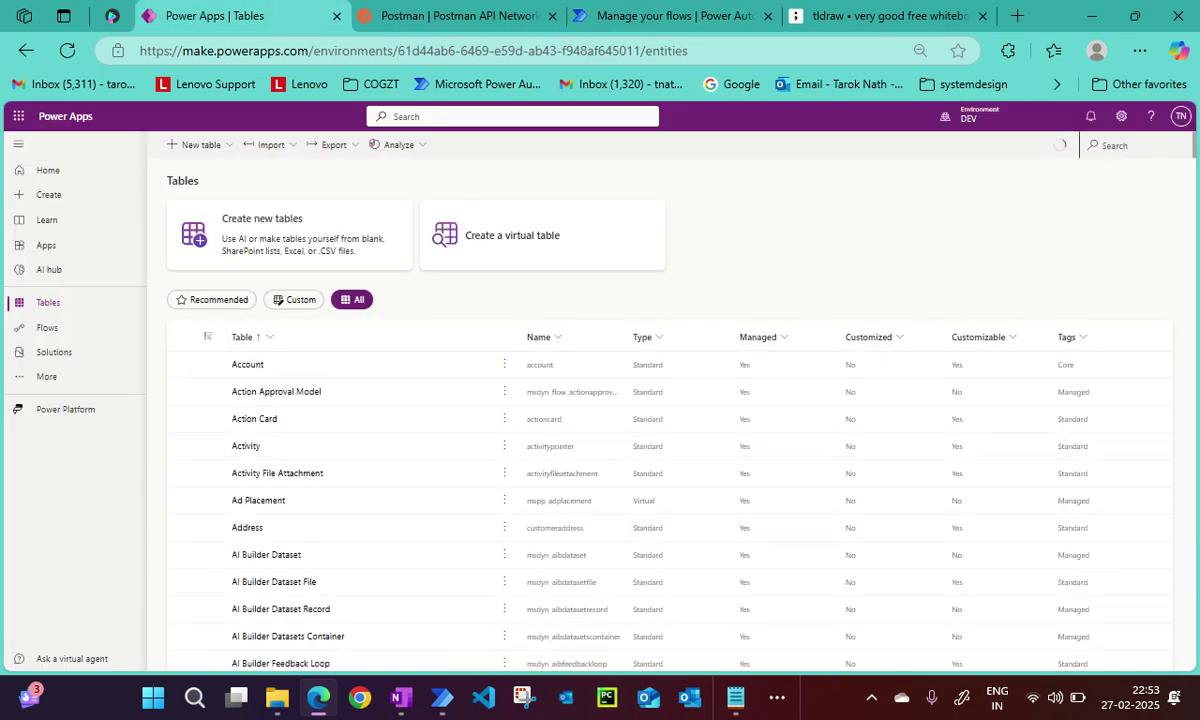
pyautogui.click(1100, 145)
pyautogui.write('workite')
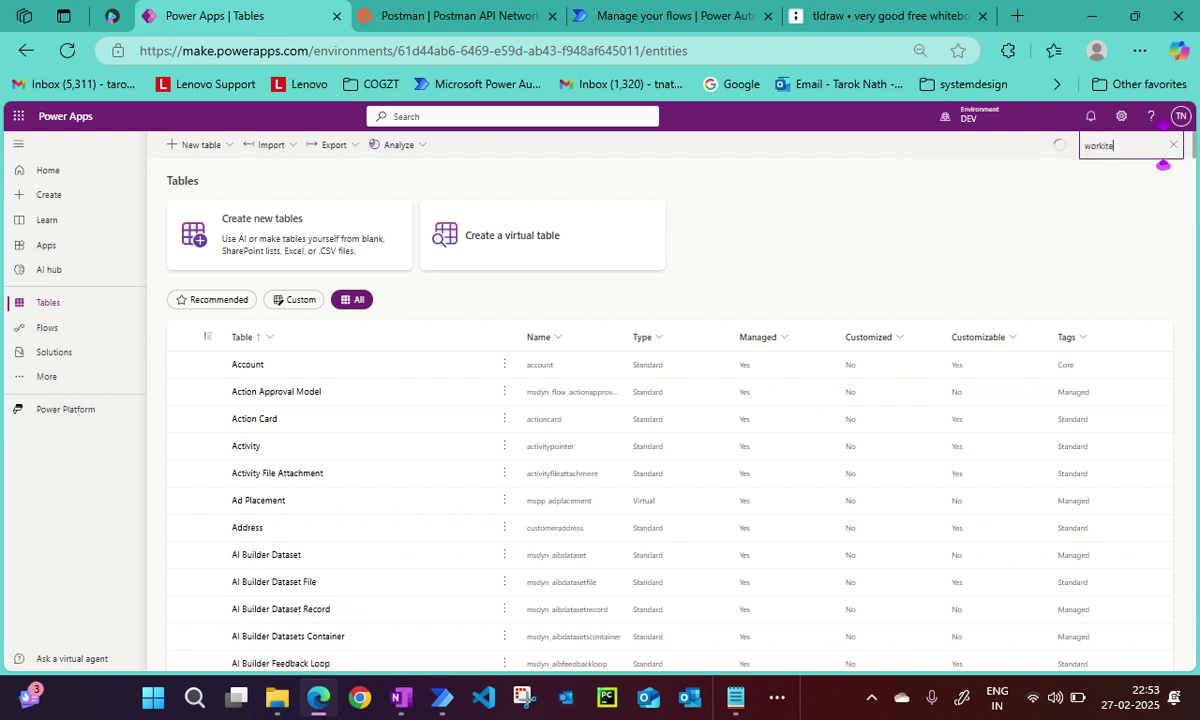
pyautogui.write('m')
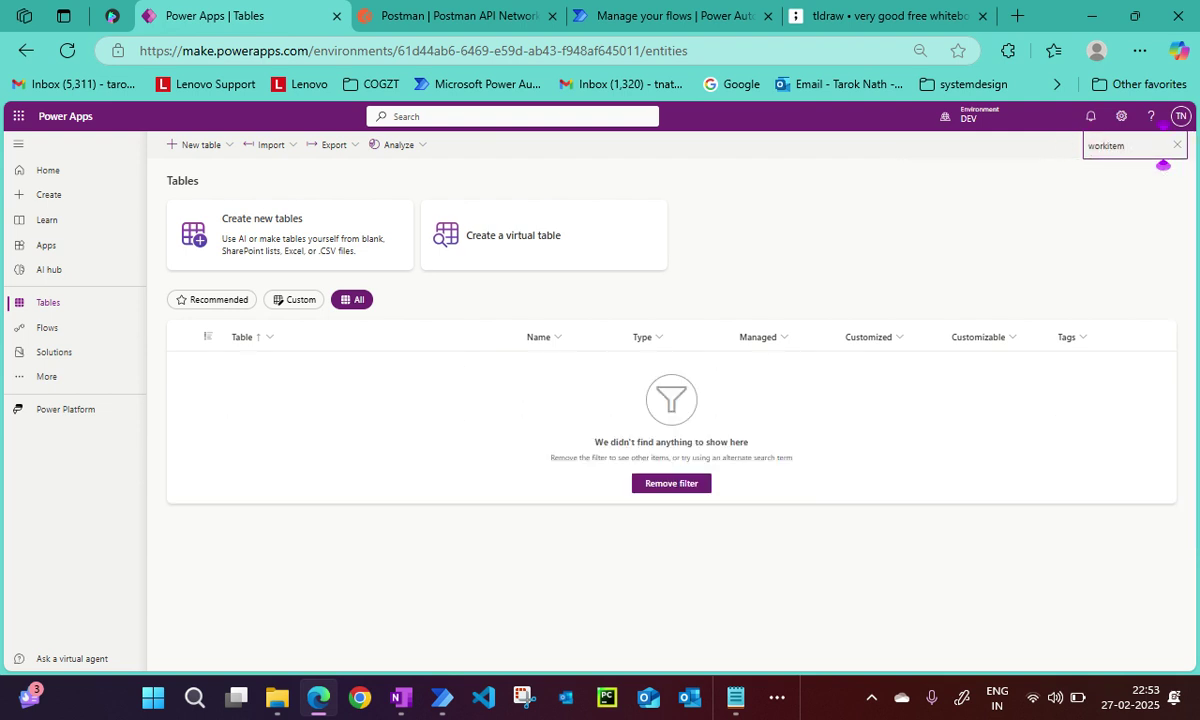
pyautogui.press('BackSpace')
pyautogui.press('BackSpace')
pyautogui.press('BackSpace')
pyautogui.press('BackSpace')
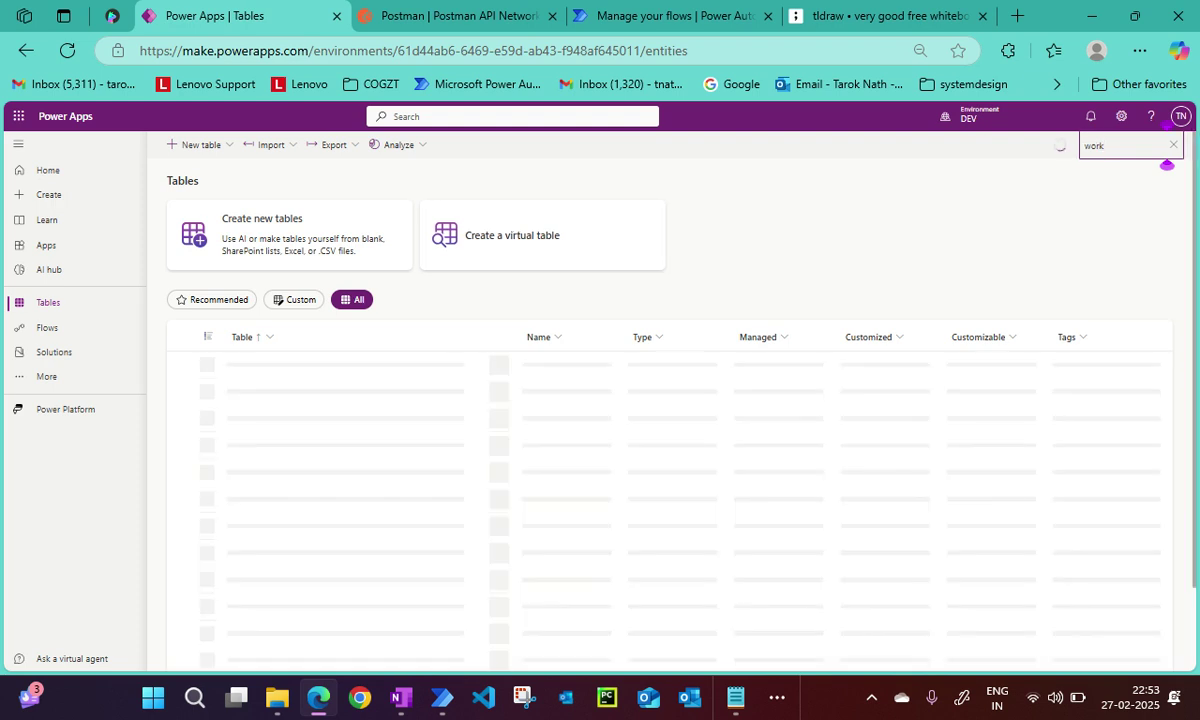
pyautogui.scroll(-1, 400, 536)
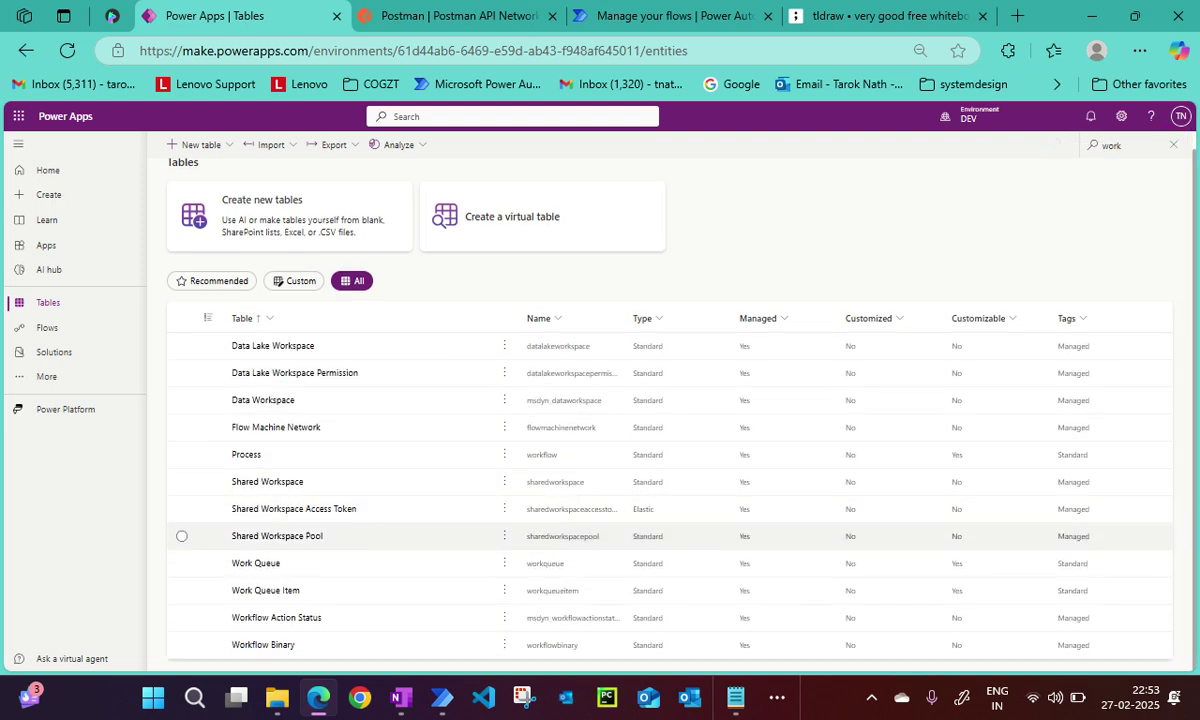
pyautogui.click(265, 590)
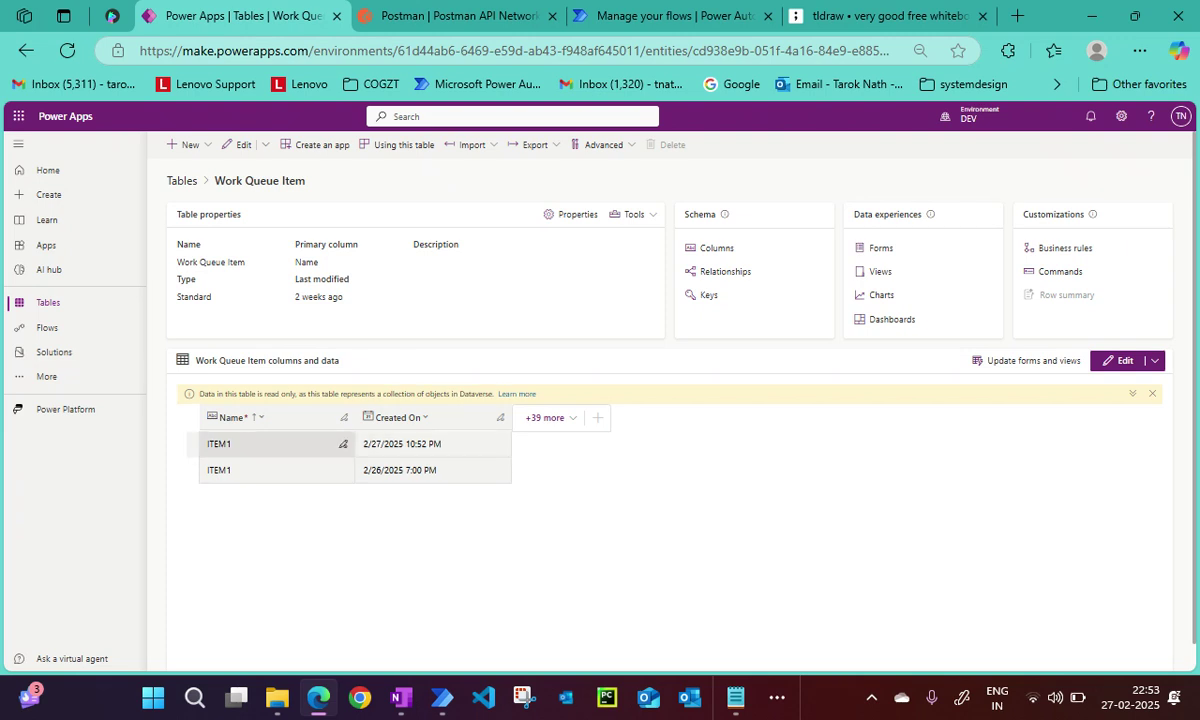
# Add all existing columns to the Work Queue Item grid.
pyautogui.click(546, 417)
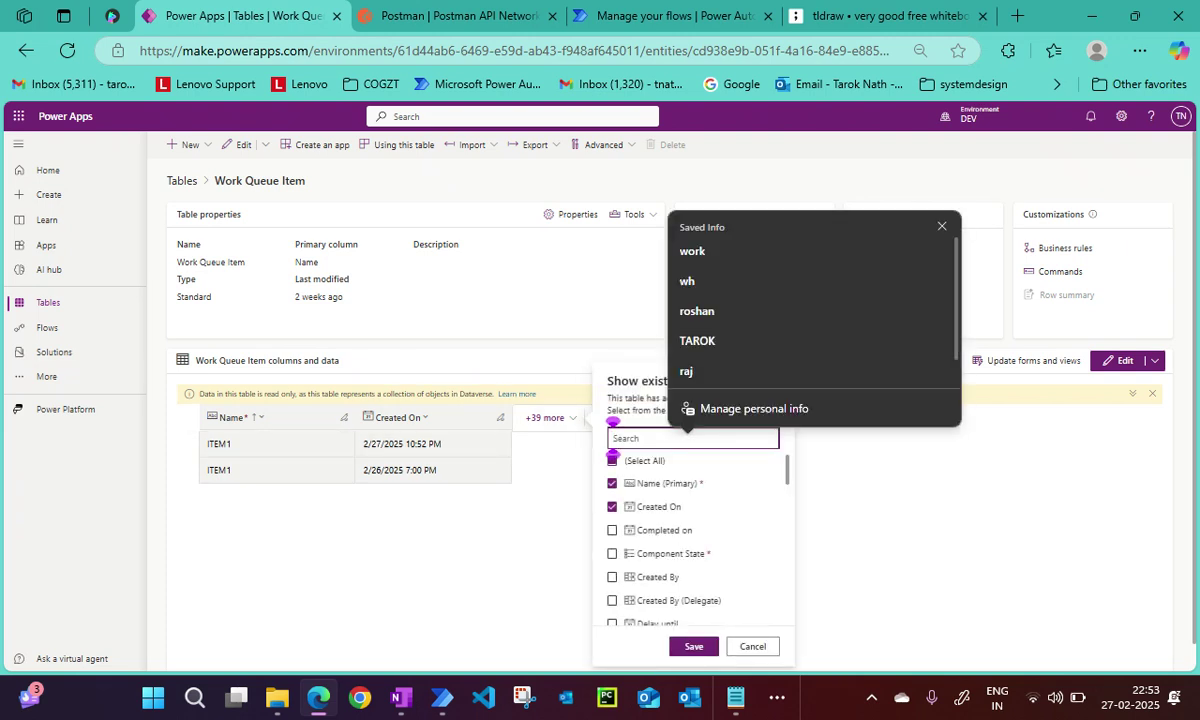
pyautogui.click(612, 460)
pyautogui.click(612, 460)
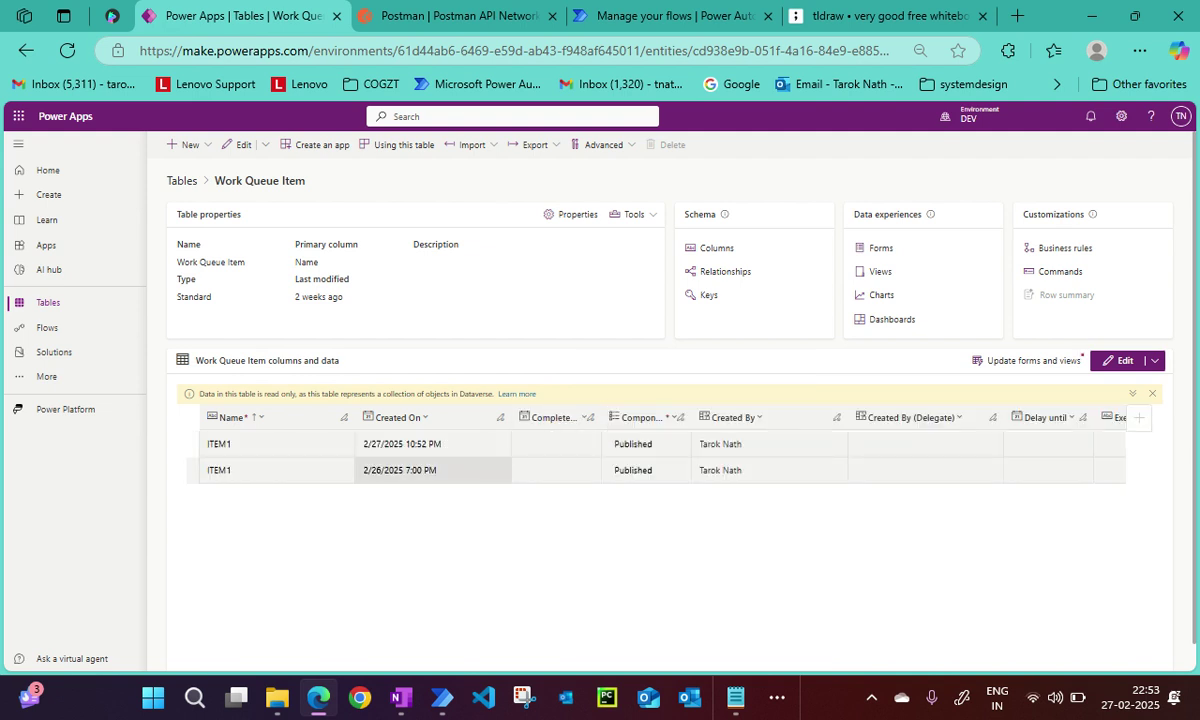
pyautogui.click(270, 443)
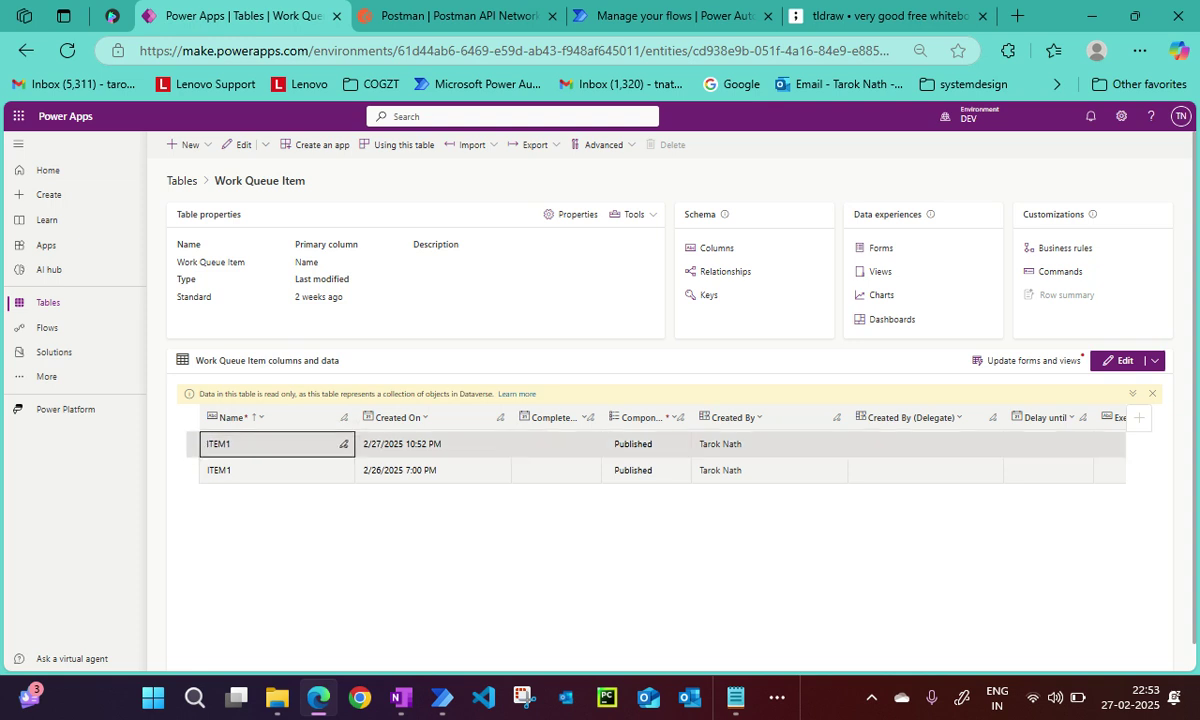
pyautogui.scroll(-1, 270, 443)
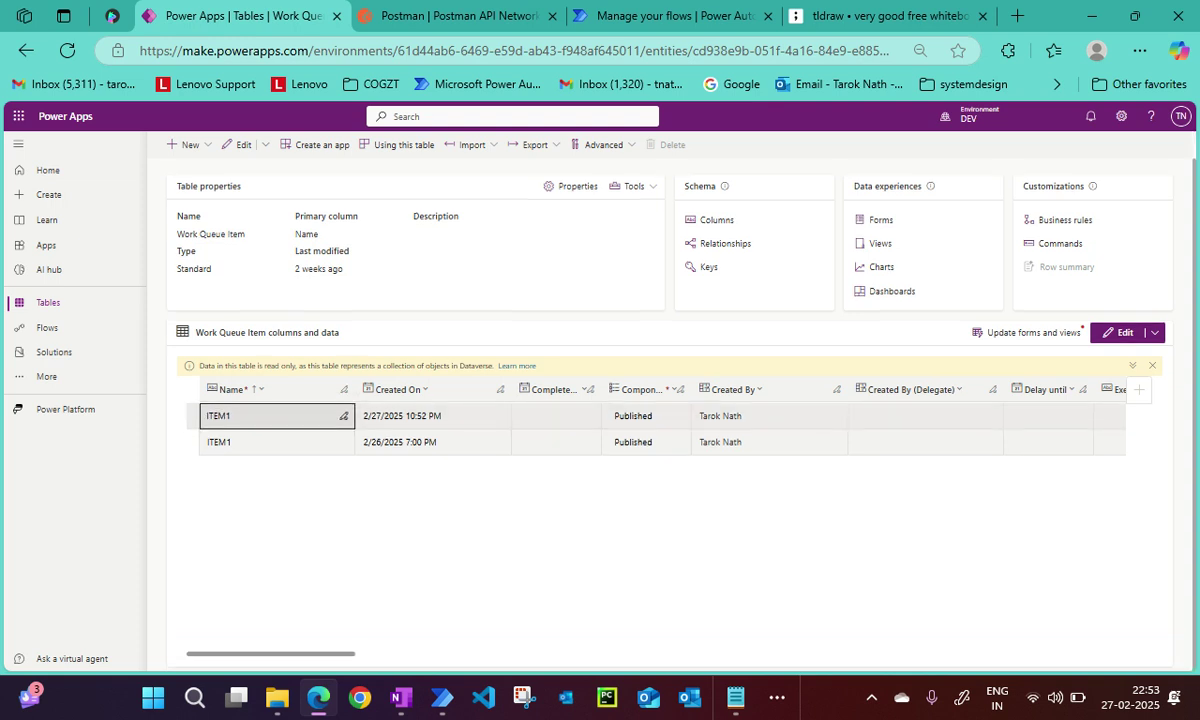
pyautogui.hscroll(6, 655, 428)
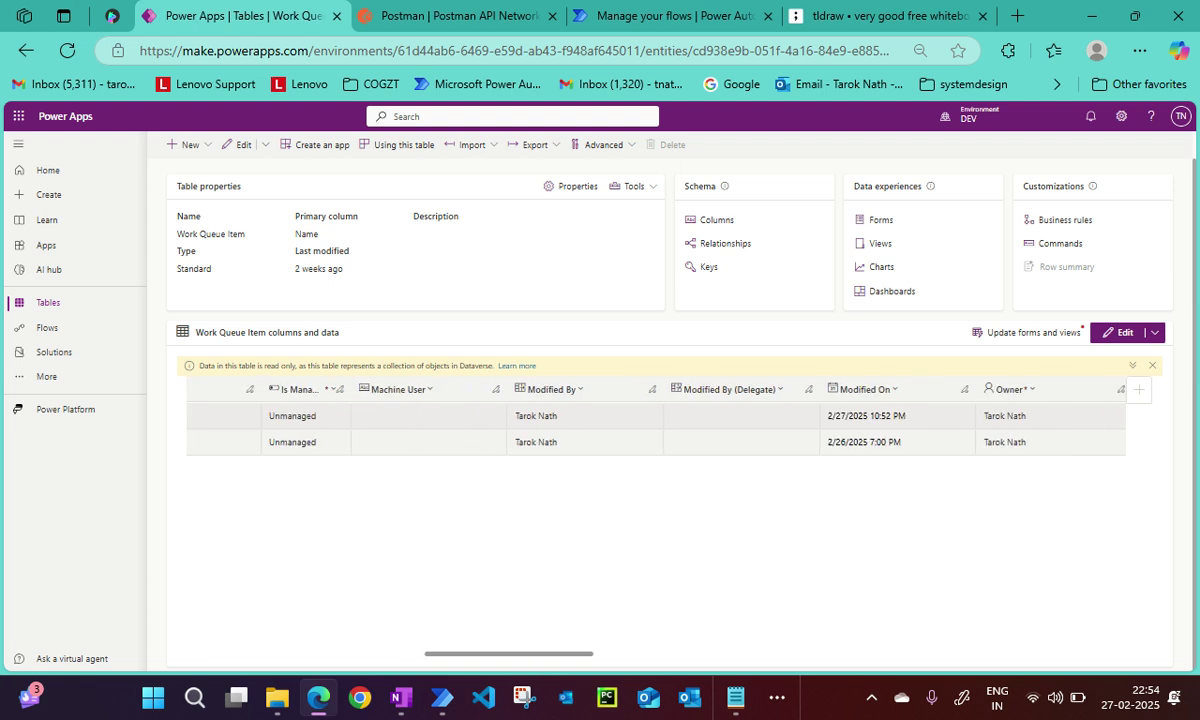
pyautogui.hscroll(8, 655, 428)
pyautogui.hscroll(8, 655, 428)
pyautogui.hscroll(2, 655, 428)
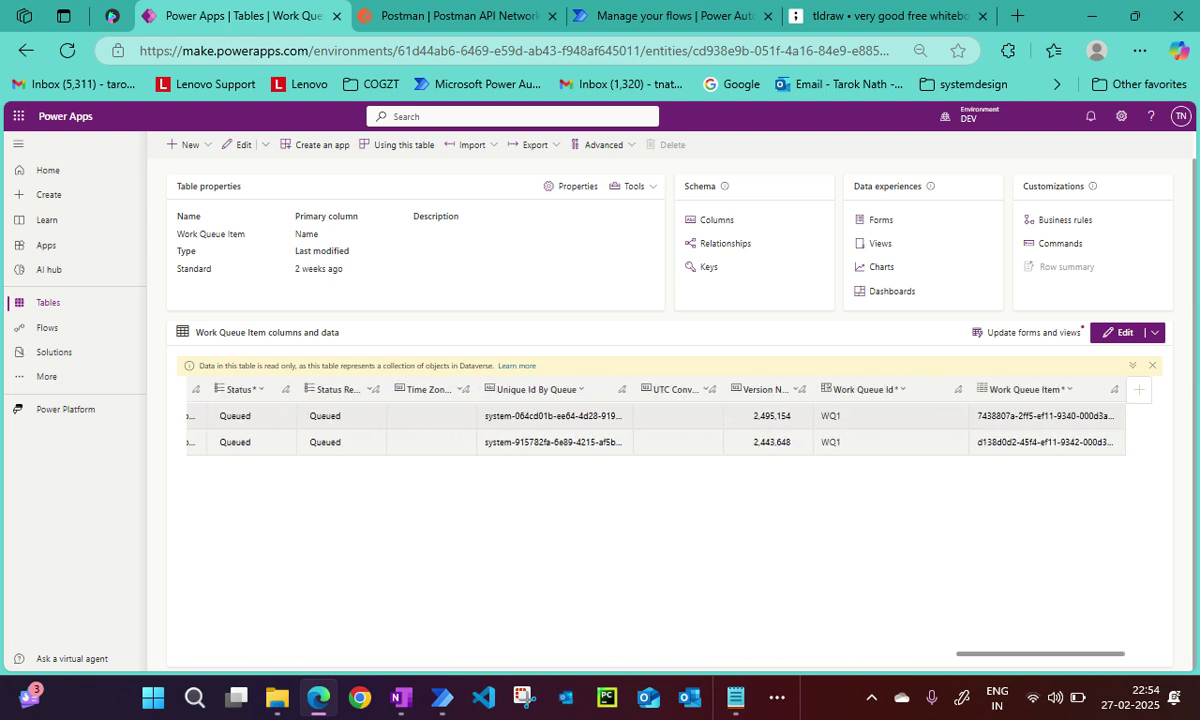
pyautogui.hscroll(-10, 655, 428)
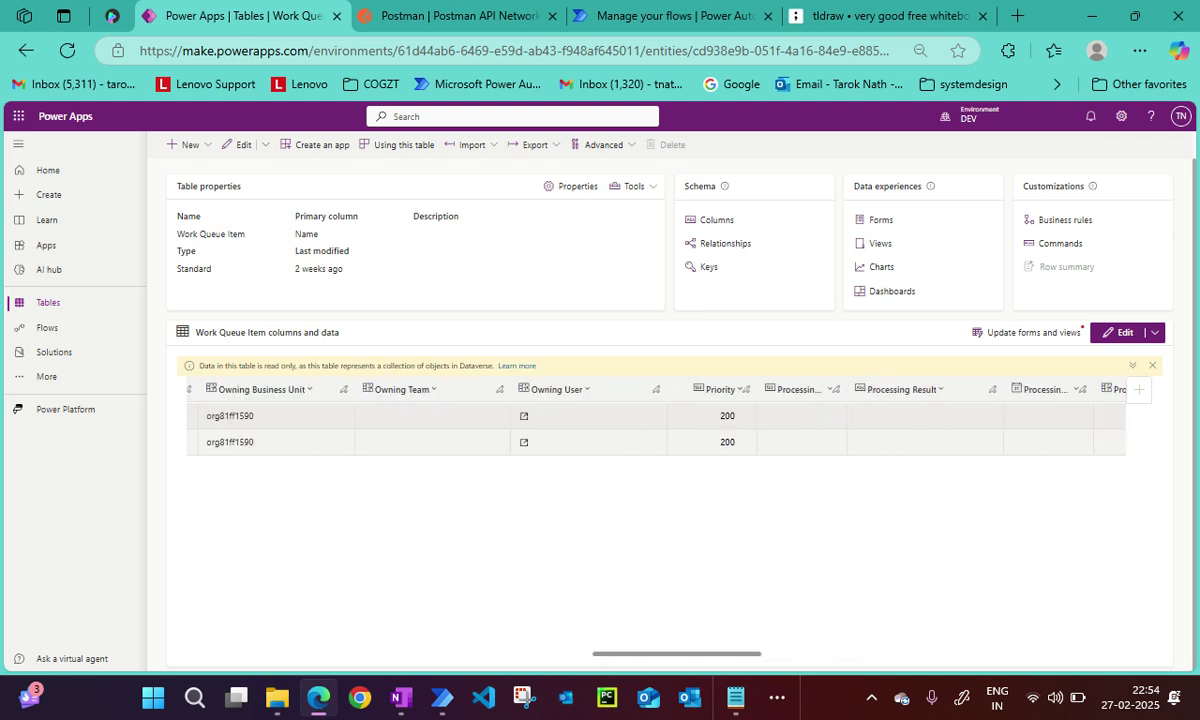
pyautogui.hscroll(-4, 655, 428)
pyautogui.hscroll(-5, 655, 428)
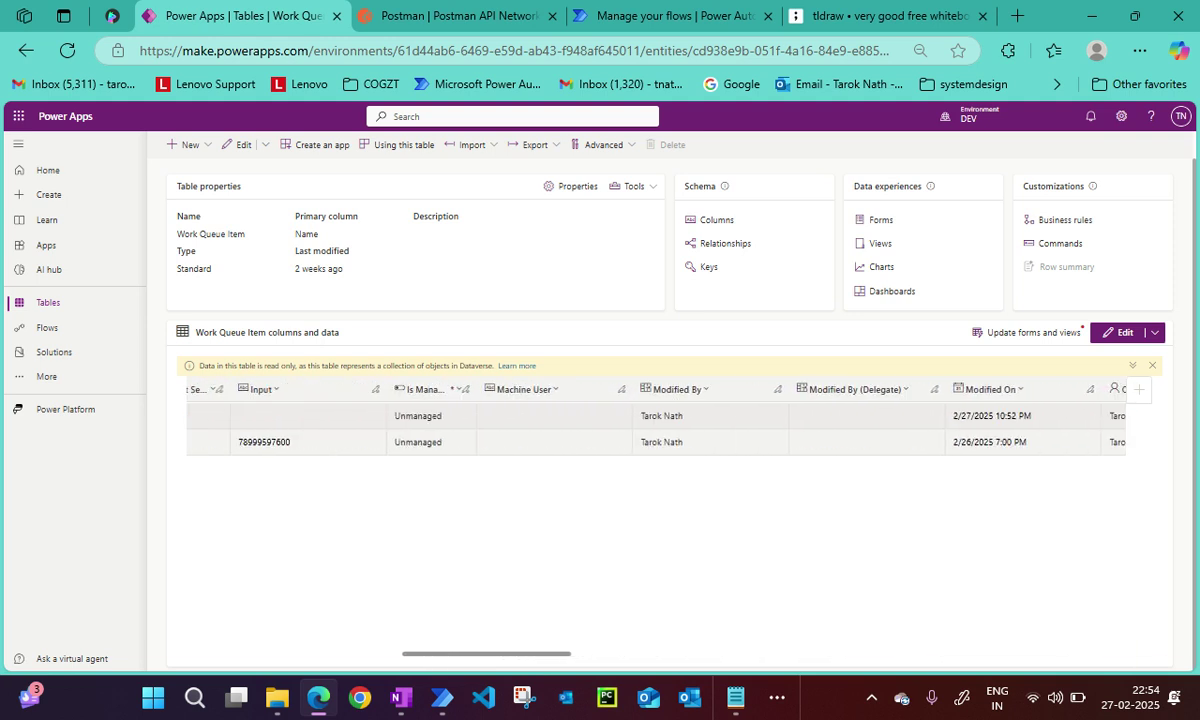
pyautogui.hscroll(-2, 655, 428)
pyautogui.click(506, 416)
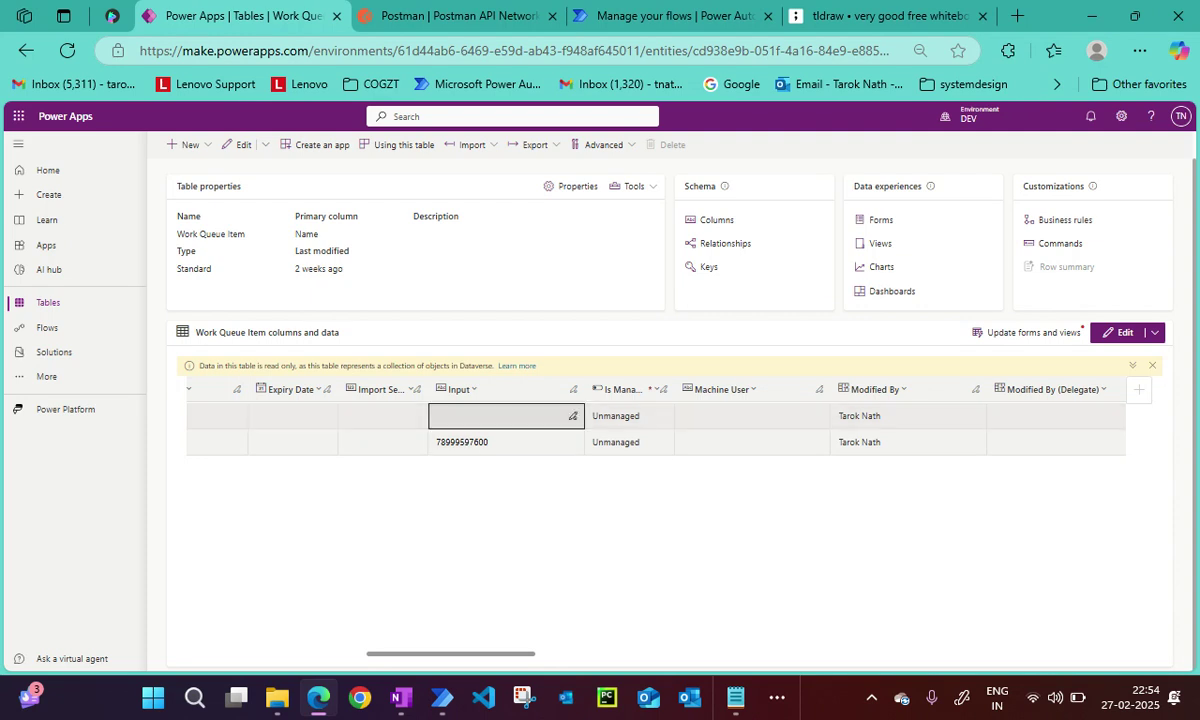
# Set the web service request body to "1123333", save, and rerun the flow, getting status 400.
pyautogui.moveTo(441, 697)
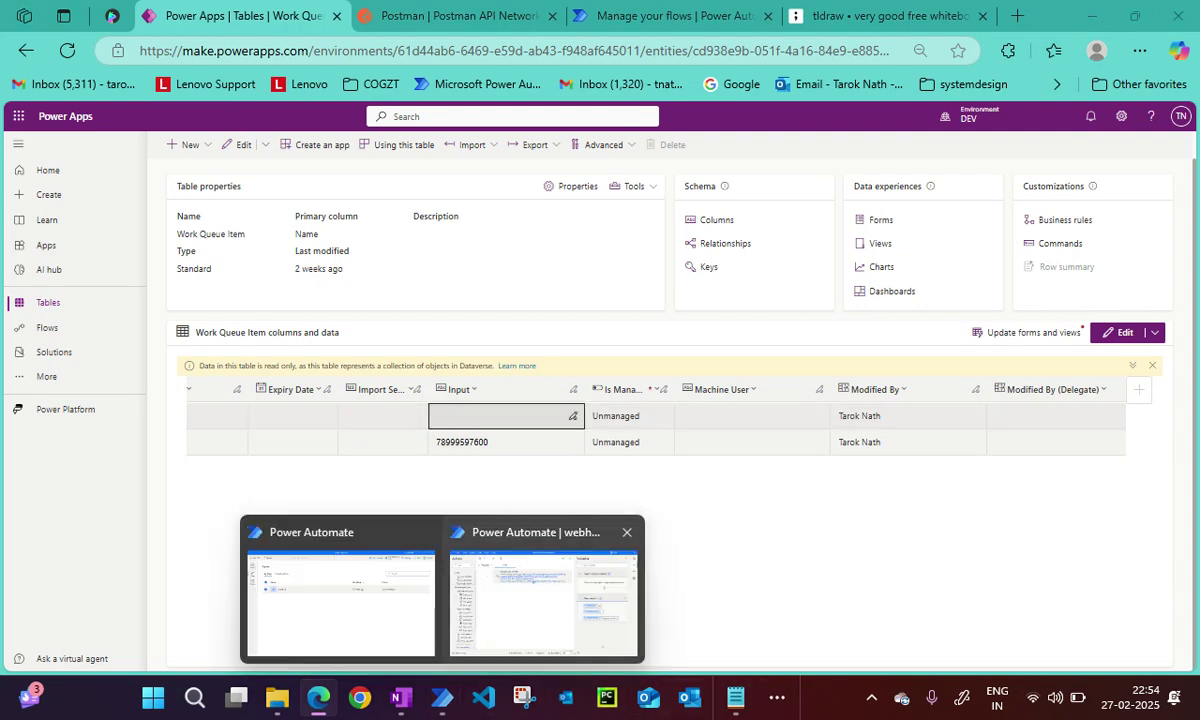
pyautogui.click(520, 570)
pyautogui.doubleClick(535, 205)
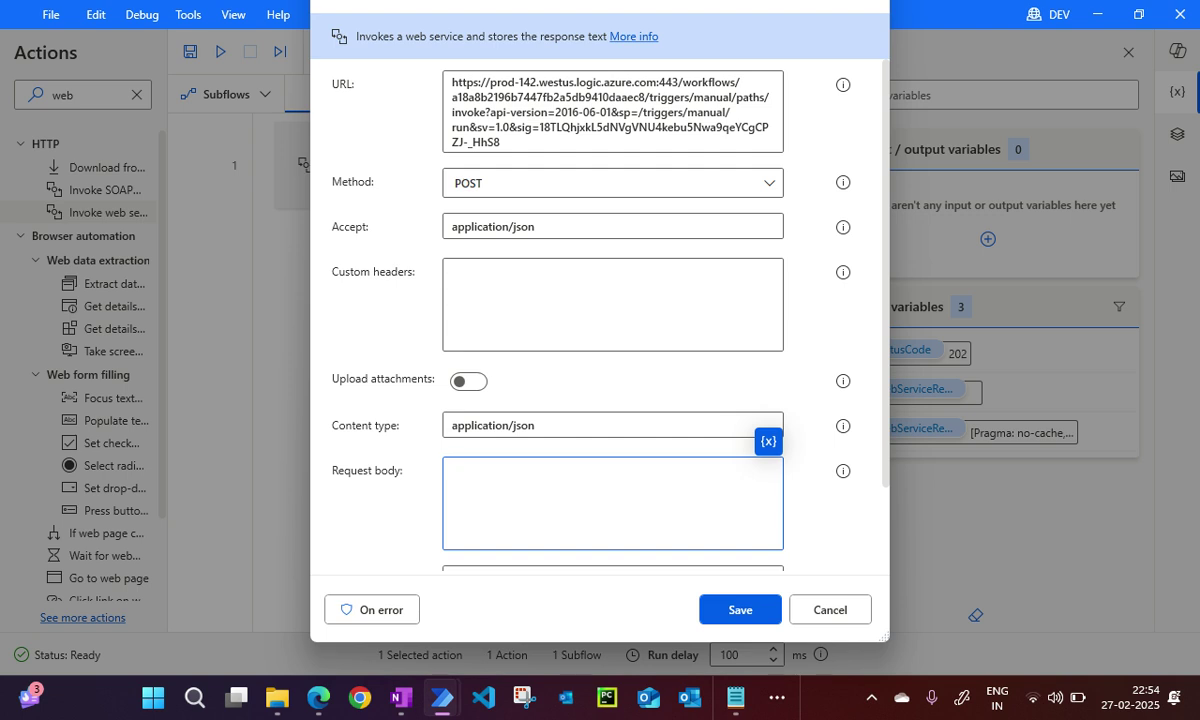
pyautogui.write('{')
pyautogui.write('112333')
pyautogui.write('3"')
pyautogui.hotkey('ctrl', 's')
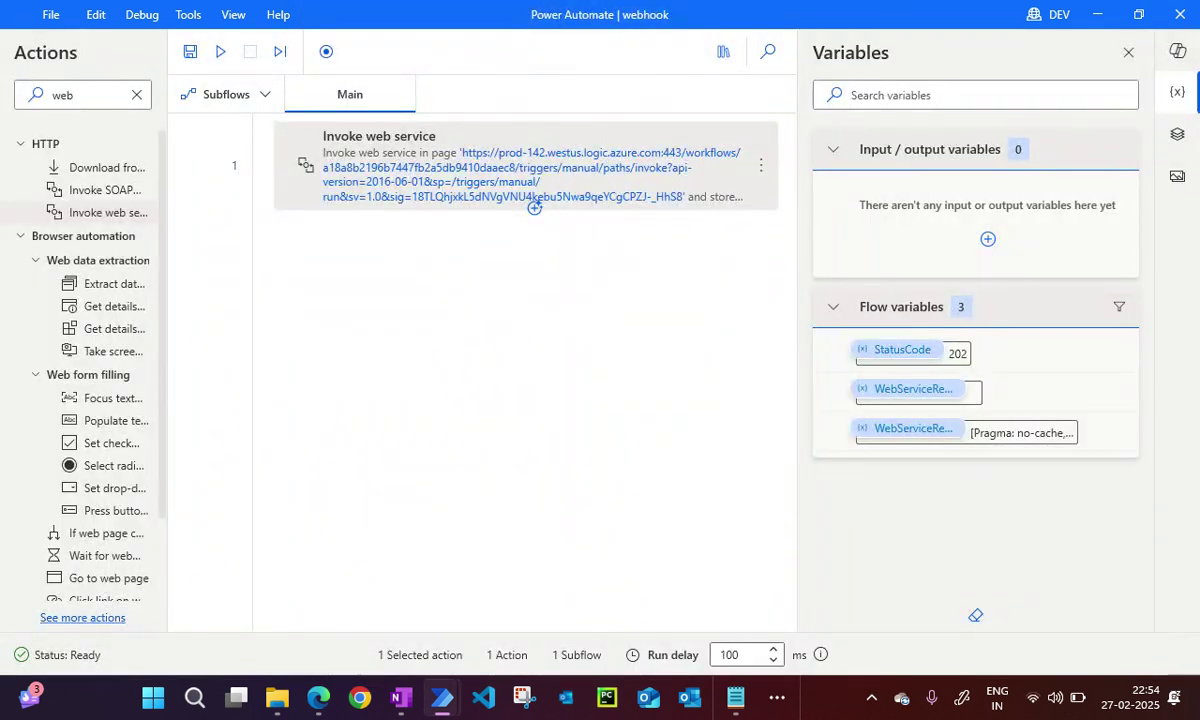
pyautogui.press('F5')
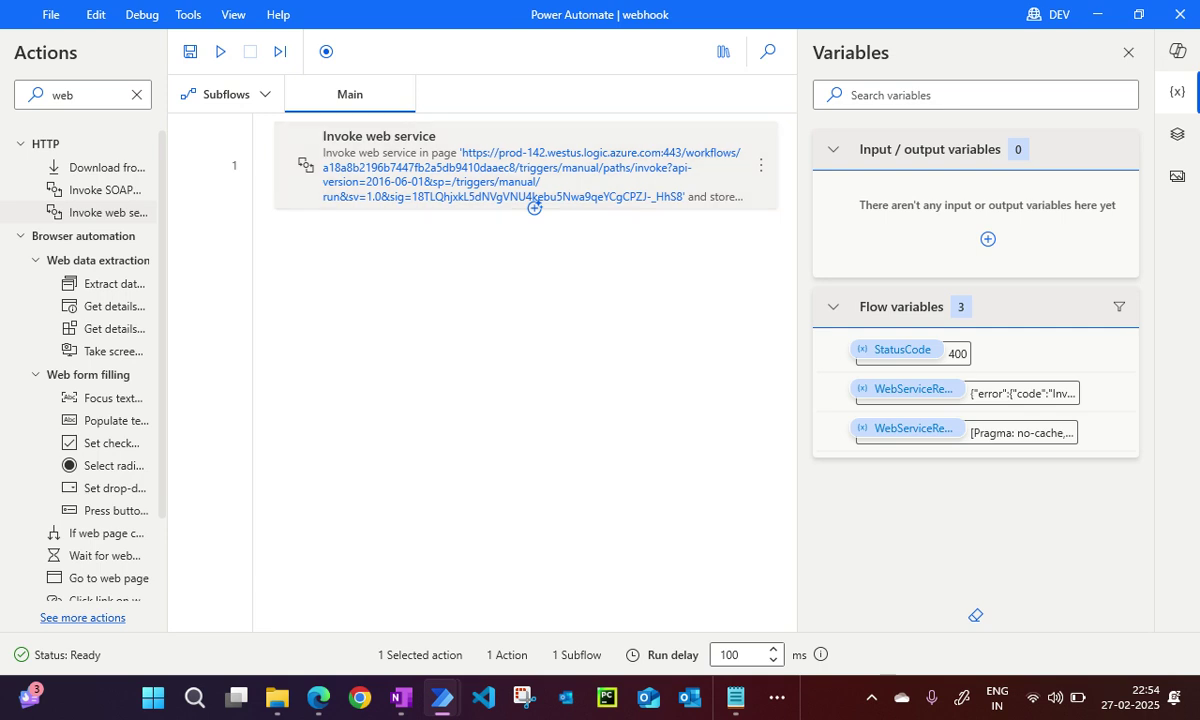
pyautogui.doubleClick(534, 200)
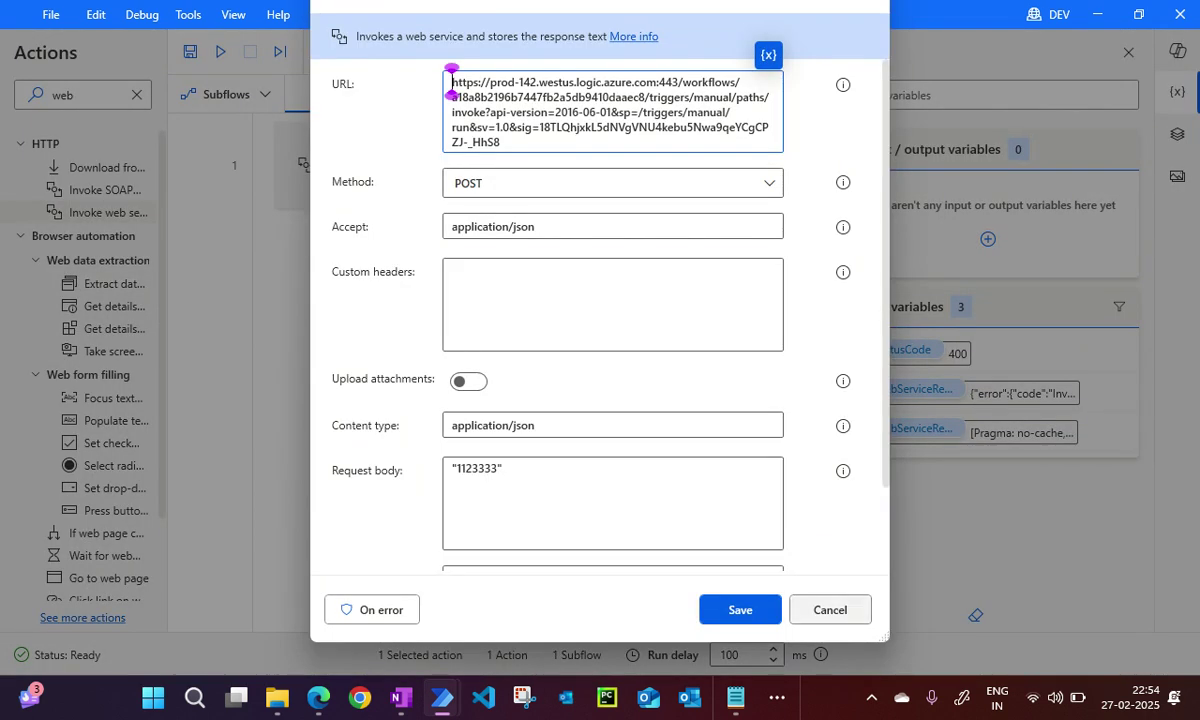
# Read the full WebServiceResponse text to find the web service error.
pyautogui.click(829, 610)
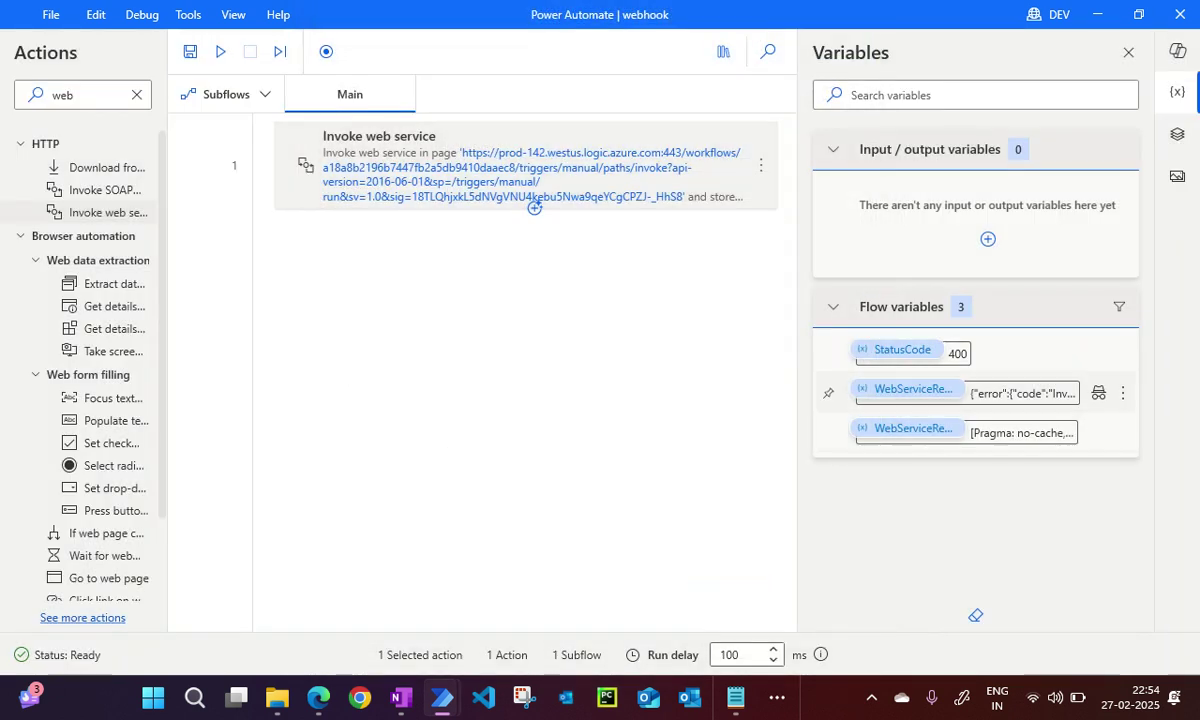
pyautogui.click(535, 207)
pyautogui.hscroll(5, 600, 305)
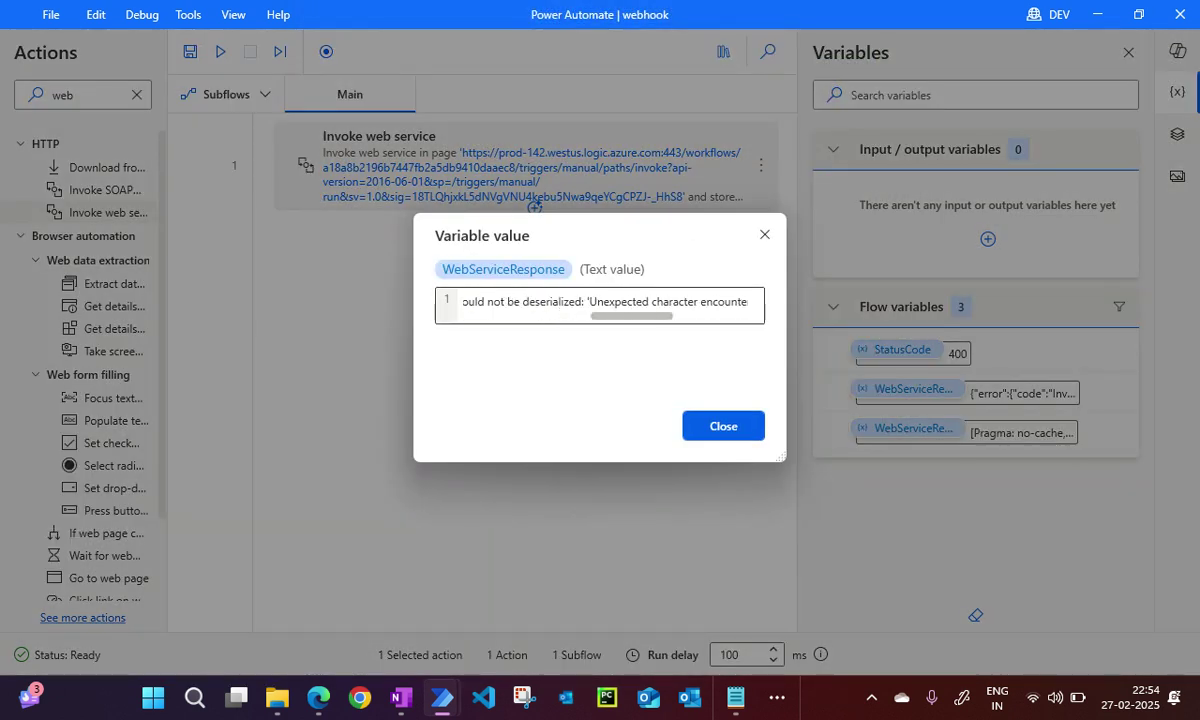
pyautogui.hscroll(3, 600, 305)
pyautogui.hscroll(5, 600, 305)
pyautogui.press('Escape')
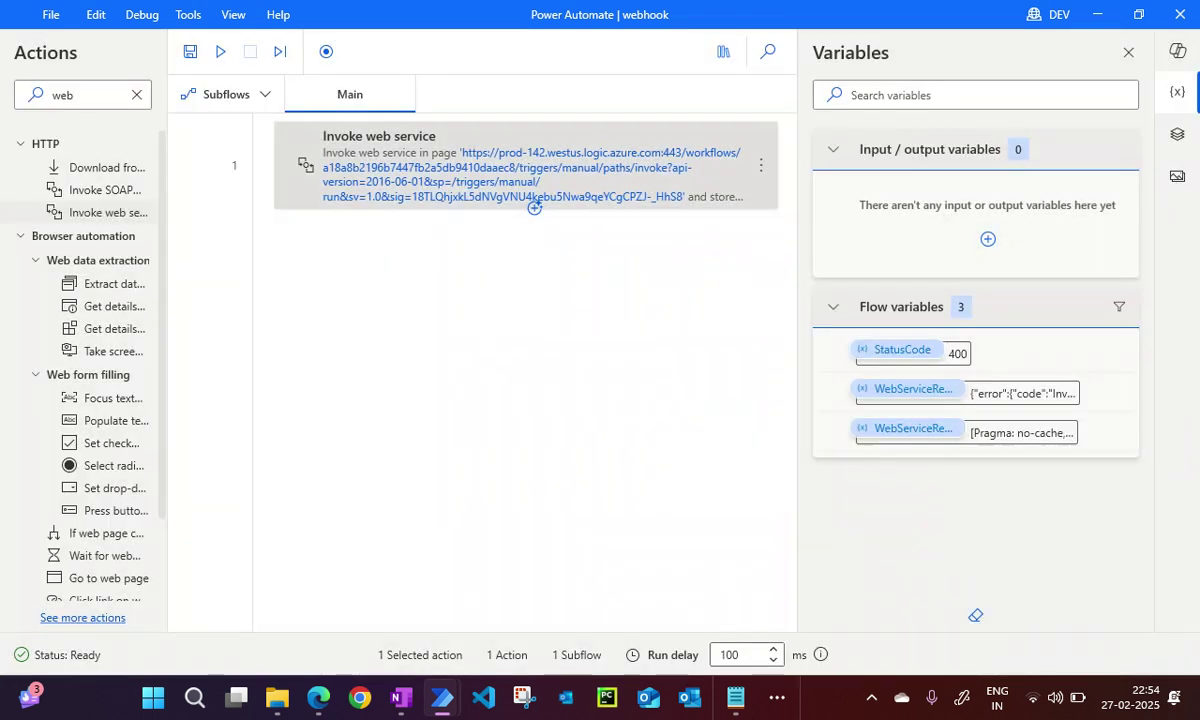
# Remove the quotes around 1123333 in the Invoke web service request body, save, and rerun the flow.
pyautogui.doubleClick(534, 207)
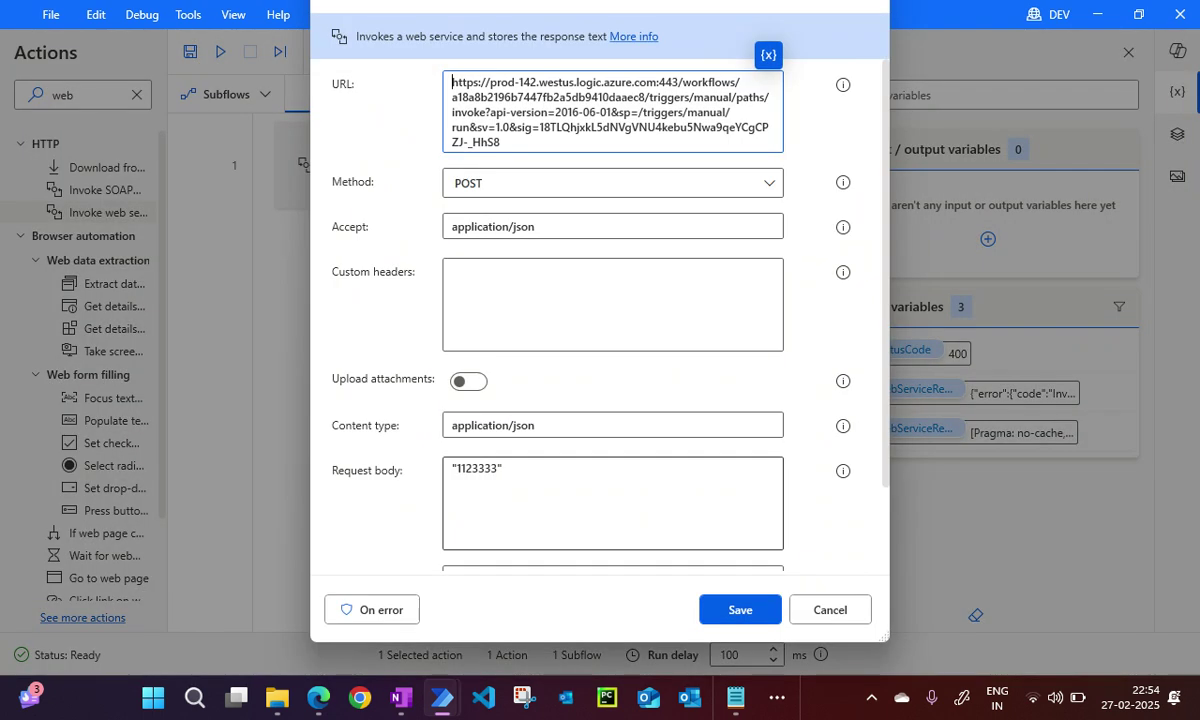
pyautogui.click(501, 468)
pyautogui.press('BackSpace')
pyautogui.press('Left')
pyautogui.press('Left')
pyautogui.press('Left')
pyautogui.press('Left')
pyautogui.press('Left')
pyautogui.press('Left')
pyautogui.press('Left')
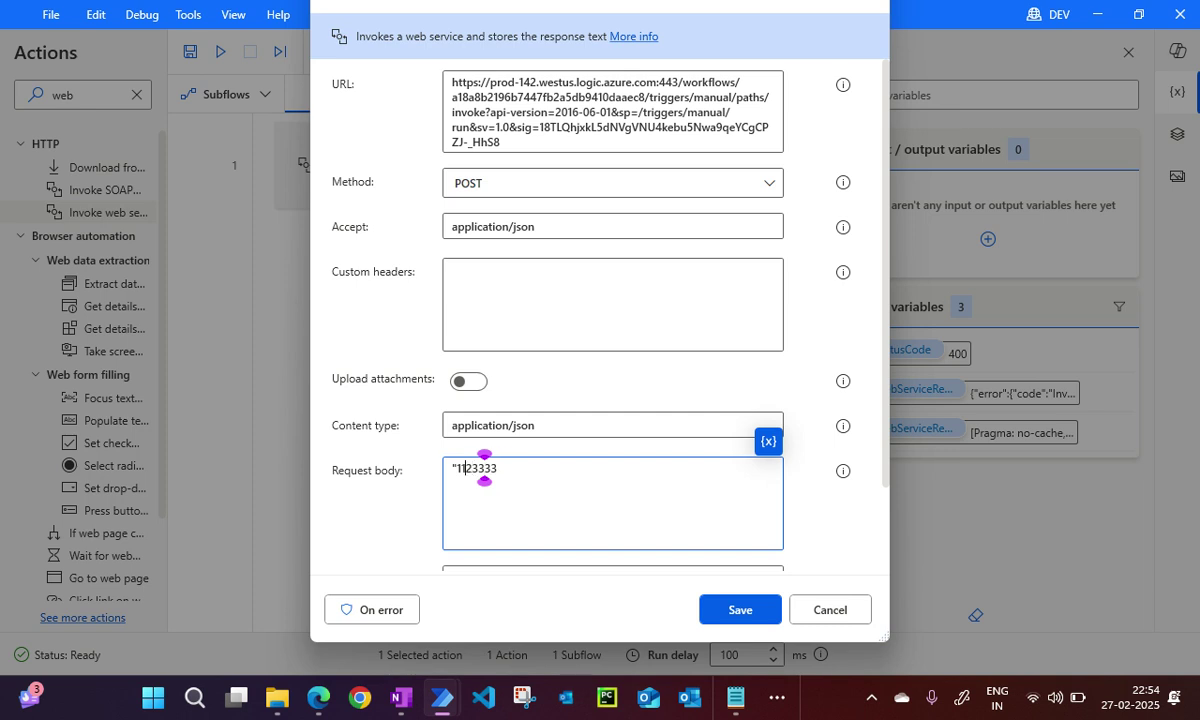
pyautogui.press('BackSpace')
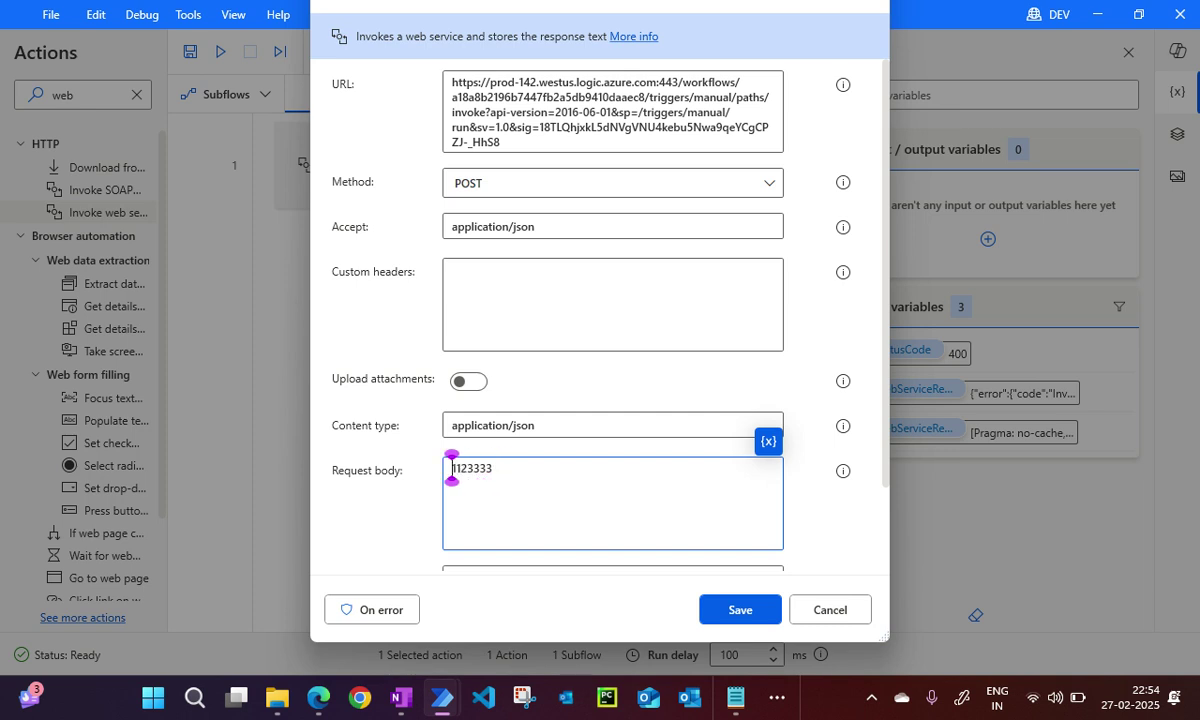
pyautogui.click(740, 609)
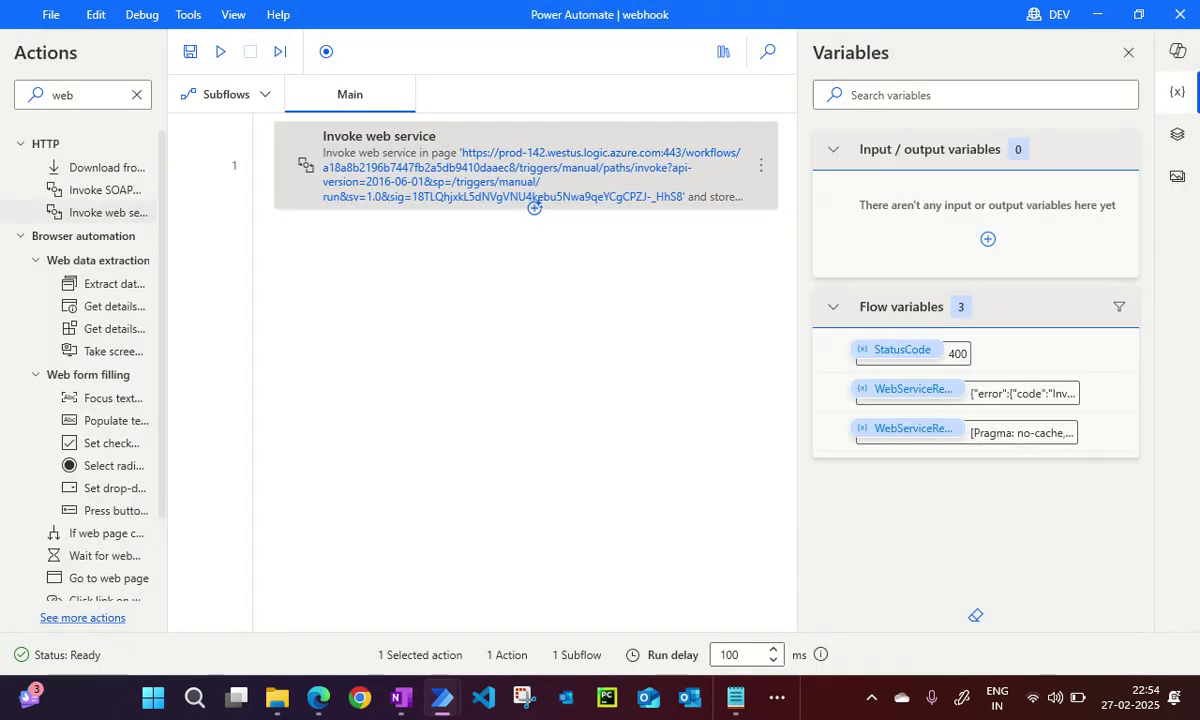
pyautogui.press('F5')
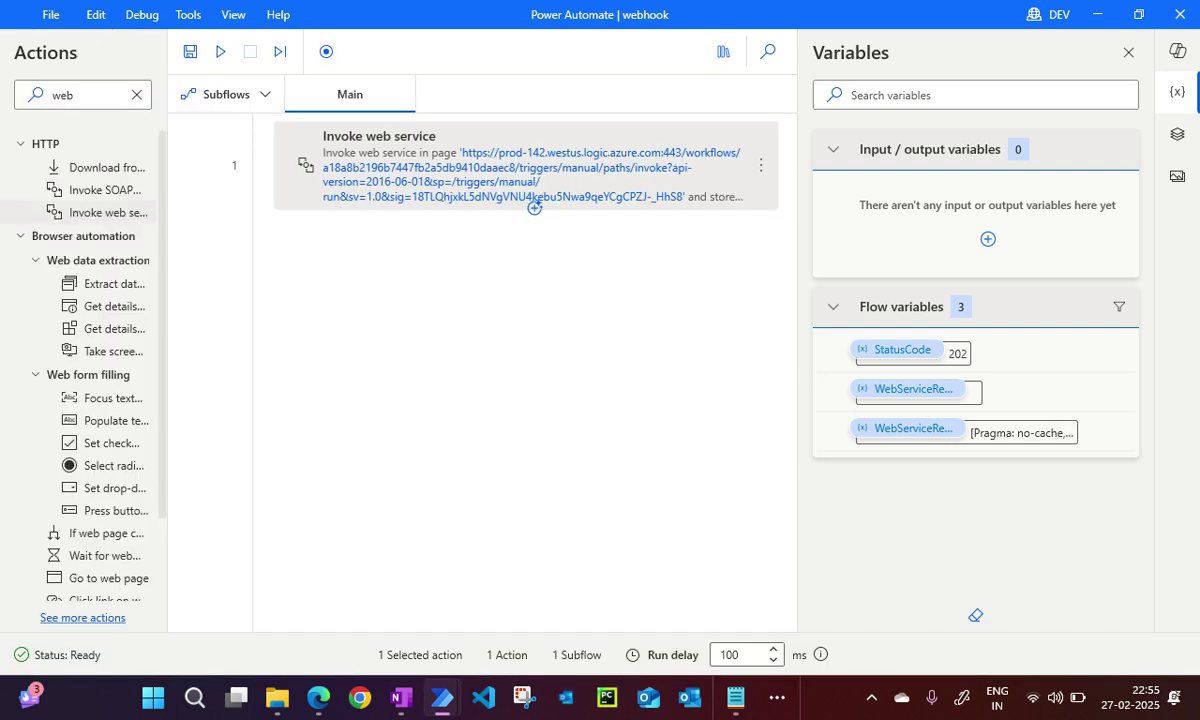
# Confirm the new Work Queue Item row shows Input 1123333, then return to the Power Automate run.
pyautogui.click(318, 698)
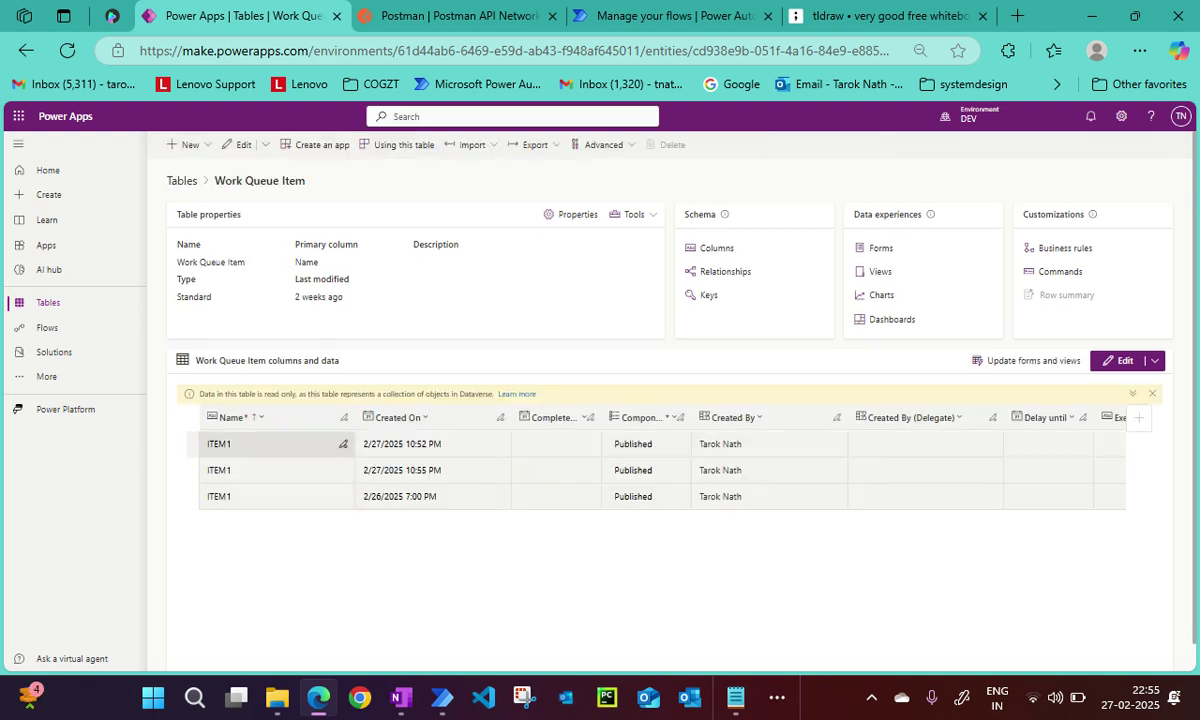
pyautogui.hscroll(10, 660, 430)
pyautogui.hscroll(5, 660, 430)
pyautogui.hscroll(-8, 660, 430)
pyautogui.hscroll(-4, 660, 430)
pyautogui.click(314, 441)
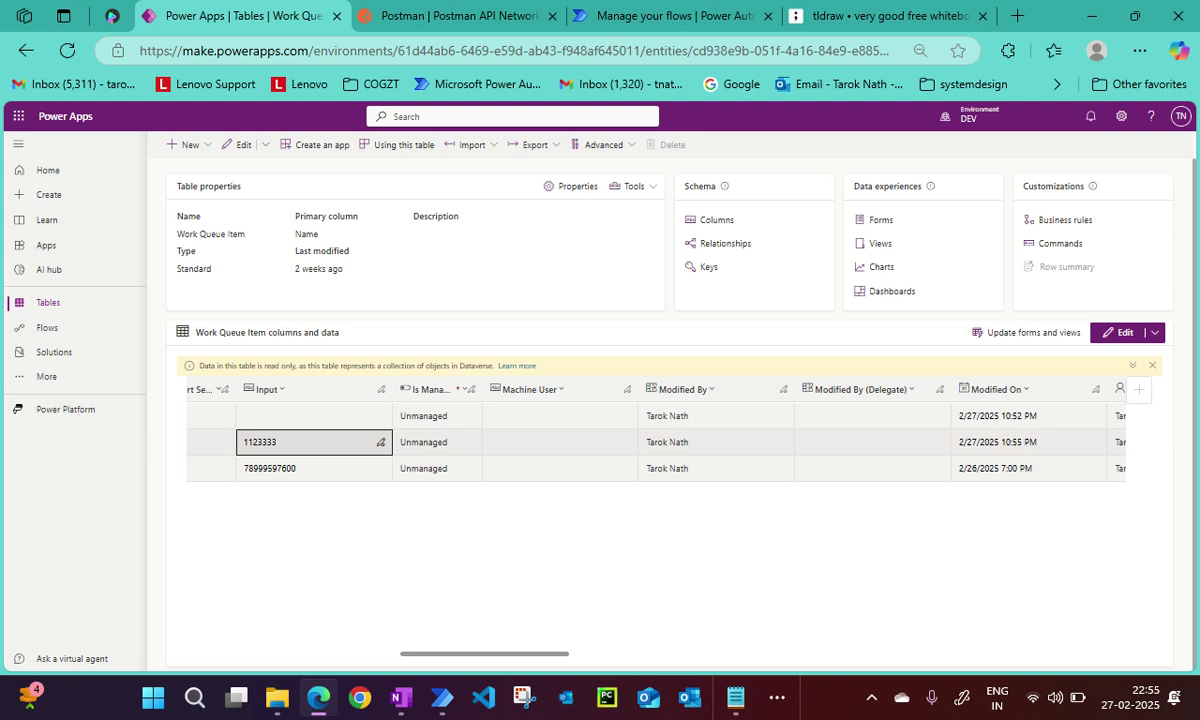
pyautogui.click(660, 16)
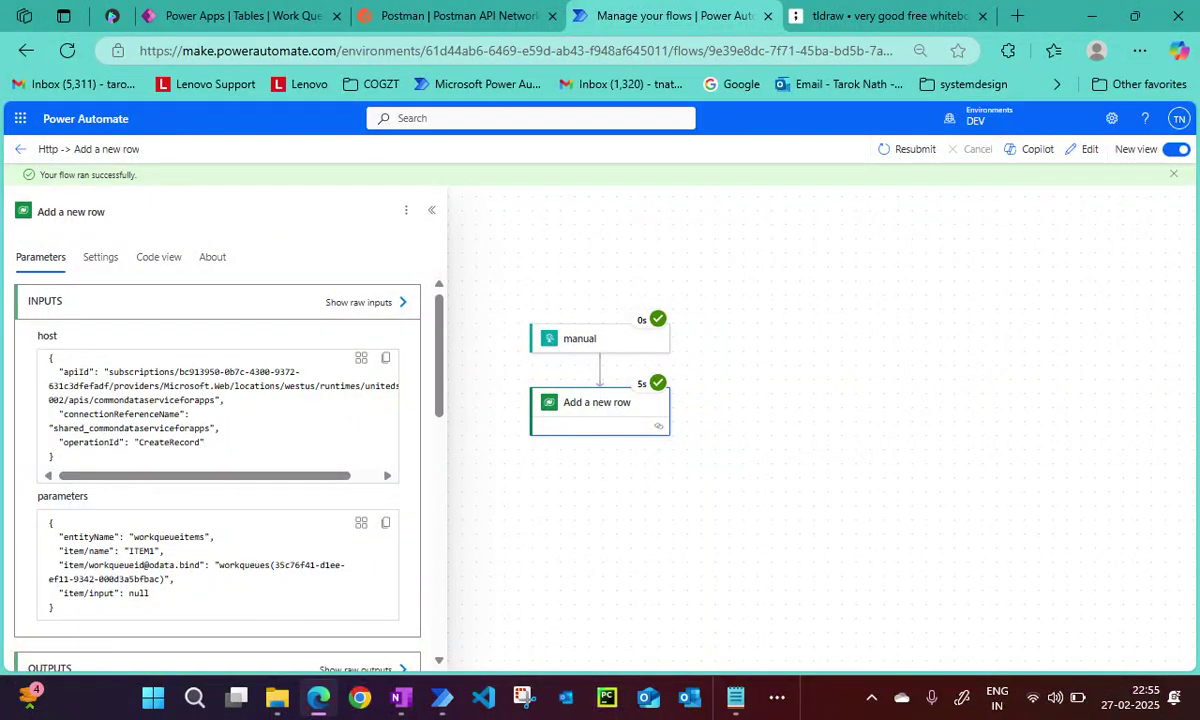
# Collapse the Add a new row details pane to view the whole successful run.
pyautogui.click(431, 210)
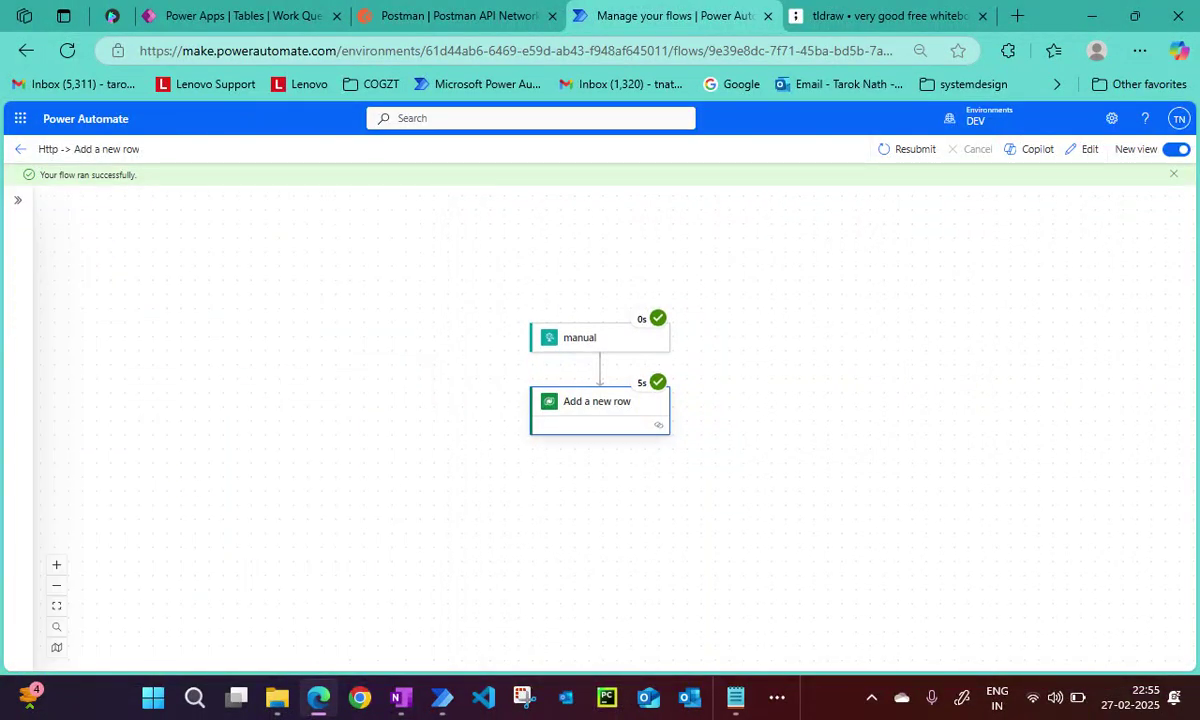